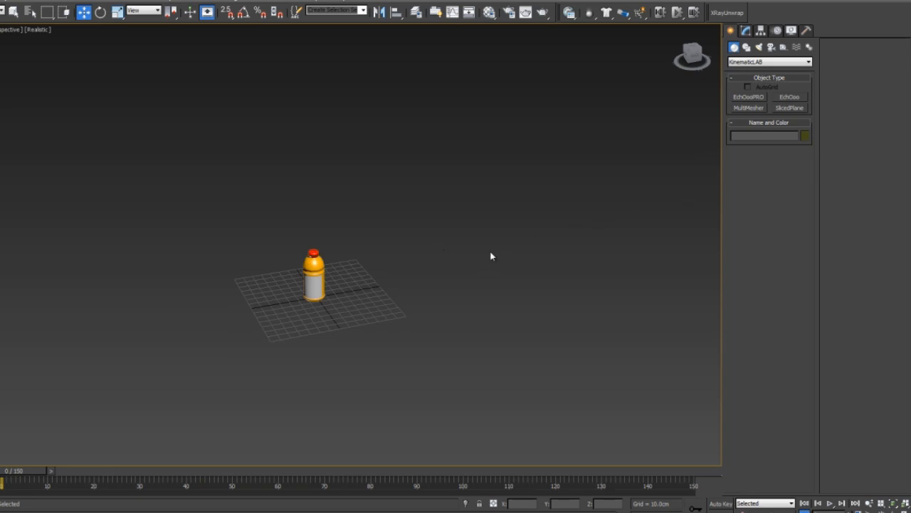
# Create an EchOooPRO object on the grid beside the bottle, with the bottle as its source.
pyautogui.moveTo(490, 257); pyautogui.dragTo(522, 250, button='middle')
pyautogui.moveTo(428, 259); pyautogui.dragTo(398, 253, button='middle')
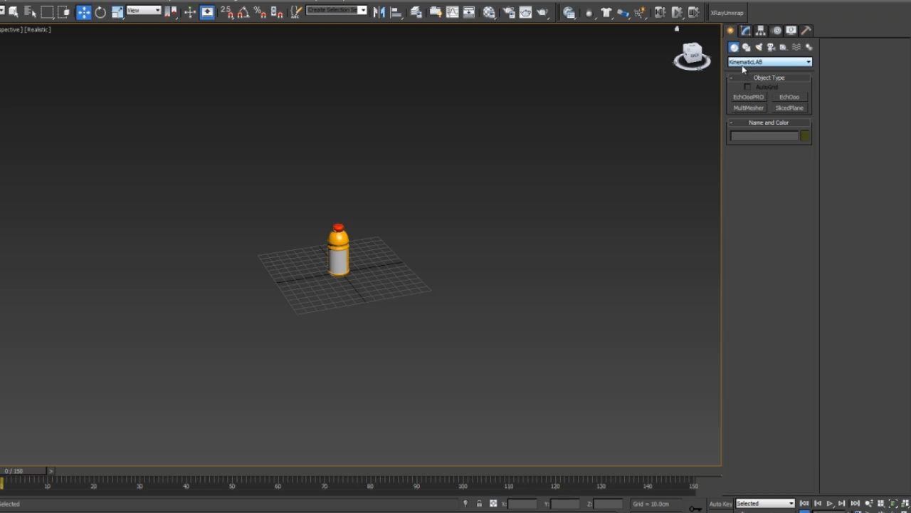
pyautogui.click(750, 98)
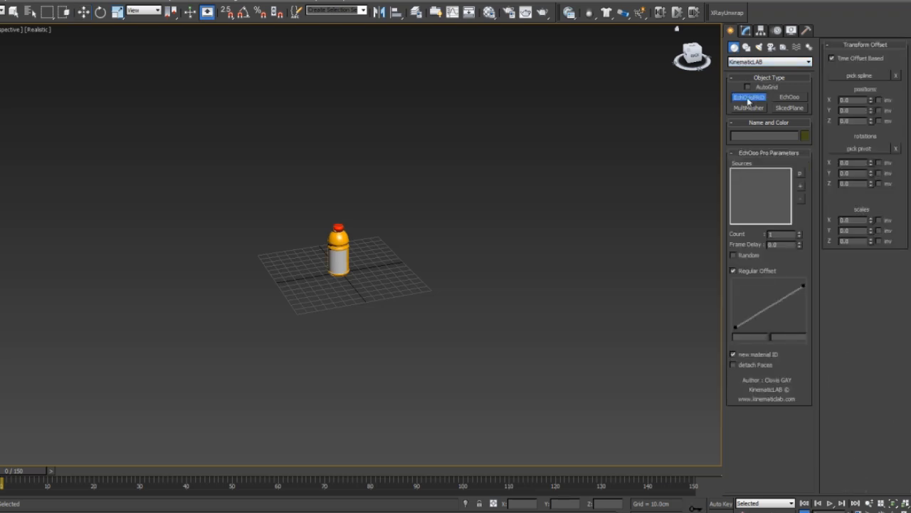
pyautogui.moveTo(441, 301); pyautogui.dragTo(368, 269, button='middle')
pyautogui.moveTo(356, 266); pyautogui.dragTo(370, 281)
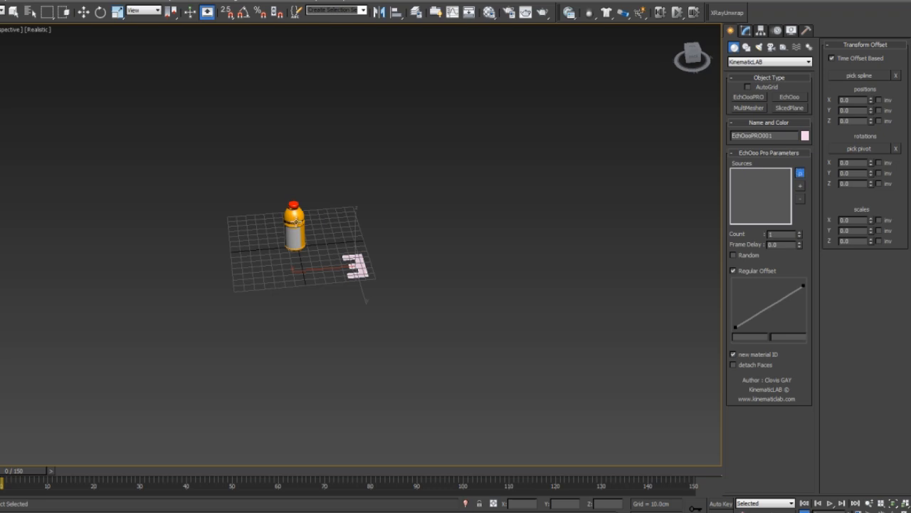
pyautogui.press('w')
pyautogui.click(746, 30)
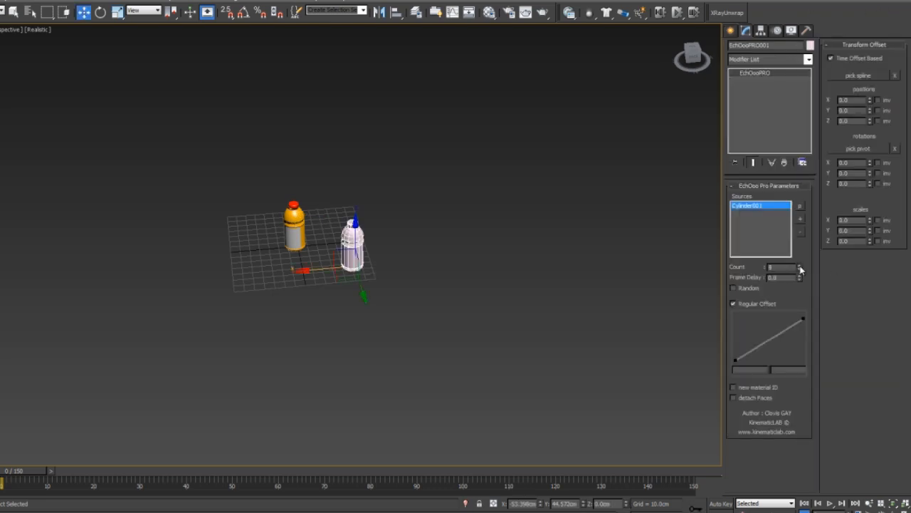
# Set the echo object's count to 10 and its X position offset to -25.
pyautogui.moveTo(875, 102); pyautogui.dragTo(875, 151)
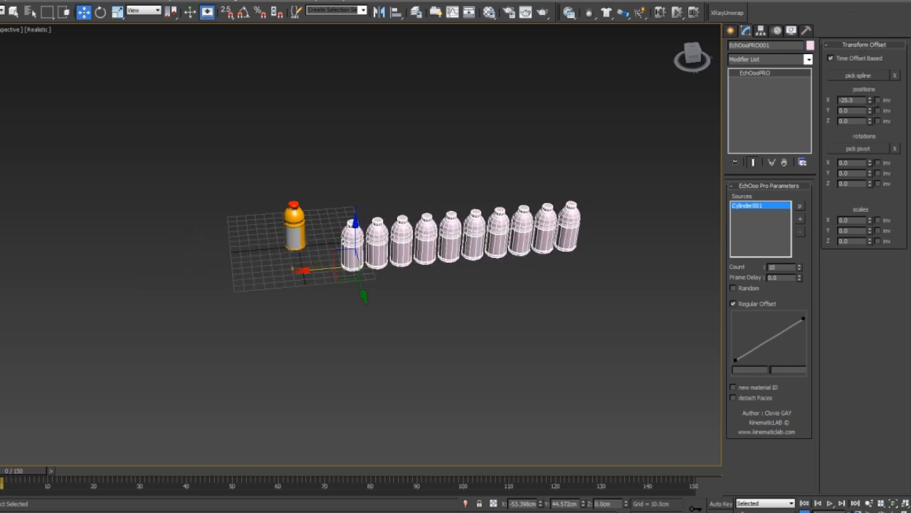
pyautogui.moveTo(27, 472); pyautogui.dragTo(2, 477)
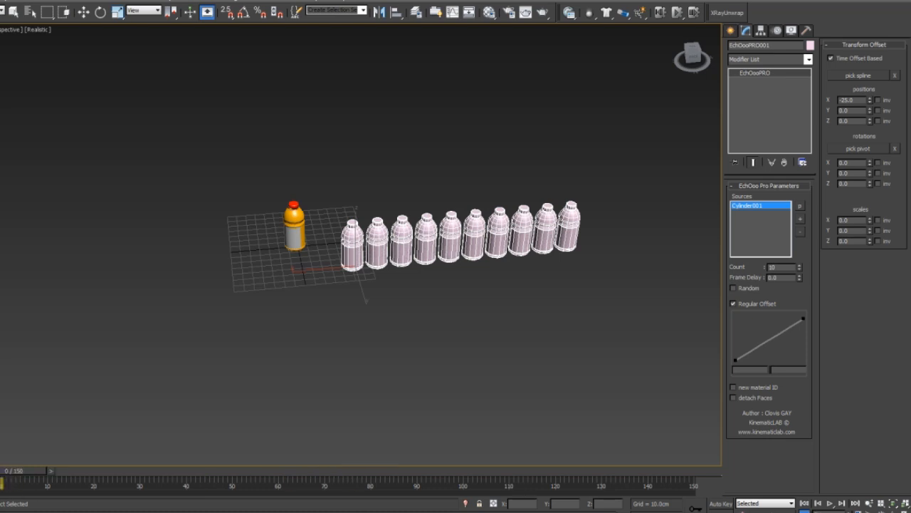
pyautogui.press('w')
# Try out a Y position offset on the bottle copies, with and without inversion, and reset it.
pyautogui.moveTo(869, 111); pyautogui.dragTo(863, 69)
pyautogui.rightClick(864, 69)
pyautogui.moveTo(870, 111); pyautogui.dragTo(855, 46)
pyautogui.click(878, 111)
pyautogui.click(878, 111)
pyautogui.rightClick(870, 111)
# Try the inversion option of the Z position offset on the copies and reset the Y and Z offsets.
pyautogui.click(878, 121)
pyautogui.click(877, 121)
pyautogui.moveTo(869, 110); pyautogui.dragTo(828, 367)
pyautogui.rightClick(828, 366)
pyautogui.rightClick(867, 124)
pyautogui.press('Escape')
pyautogui.rightClick(869, 121)
# Try twisting the row of copies with an X rotation offset of about 394.1.
pyautogui.moveTo(870, 163); pyautogui.dragTo(757, 374)
pyautogui.keyDown('alt'); pyautogui.moveTo(436, 183); pyautogui.dragTo(477, 190, button='middle'); pyautogui.keyUp('alt')
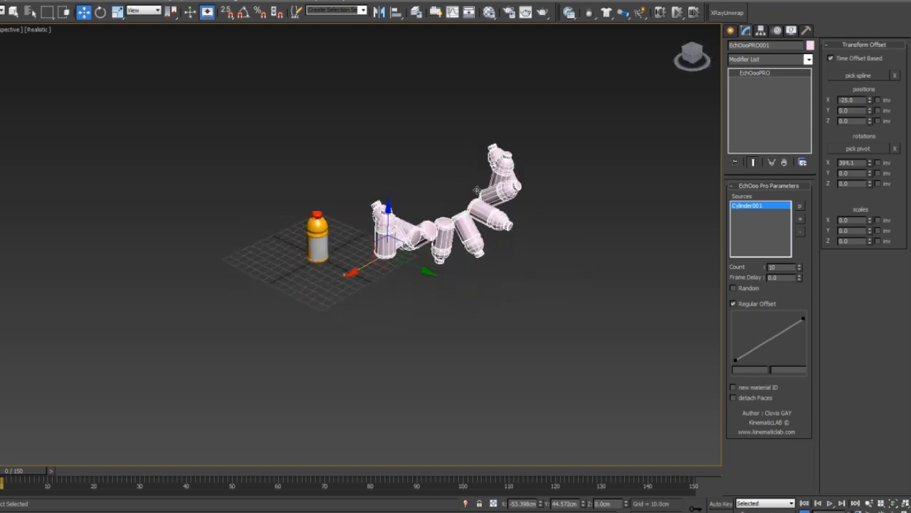
pyautogui.rightClick(869, 163)
# With the X position offset at zero, try fanning the copies with a Y rotation offset of about -319.8.
pyautogui.moveTo(869, 173); pyautogui.dragTo(796, 366)
pyautogui.rightClick(872, 101)
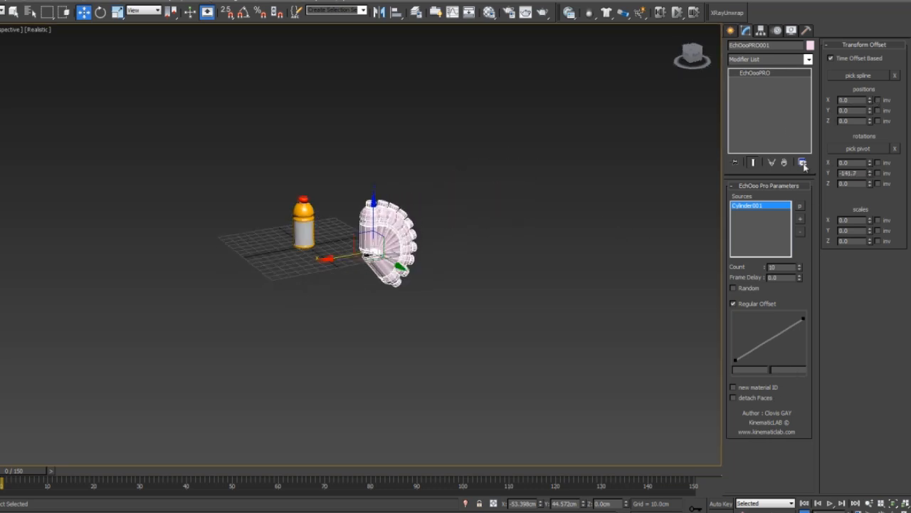
pyautogui.moveTo(873, 176); pyautogui.dragTo(783, 96)
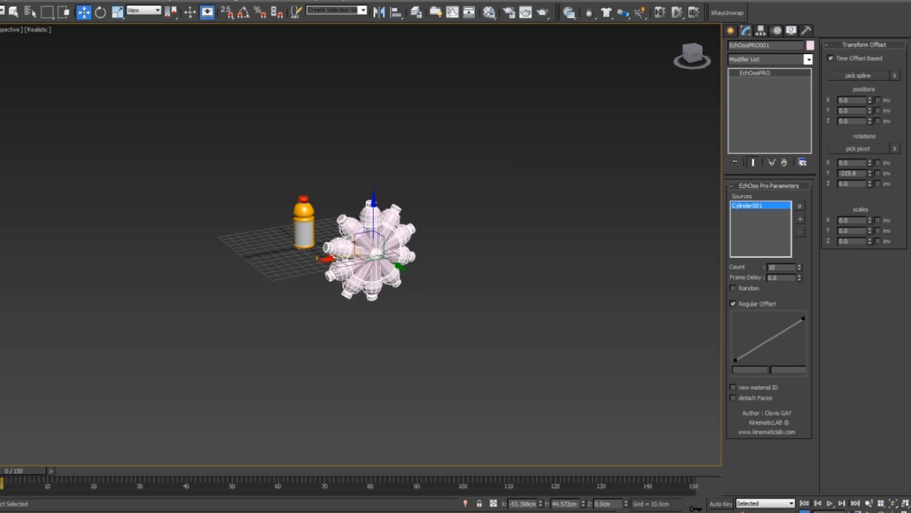
pyautogui.moveTo(869, 104); pyautogui.dragTo(869, 120)
pyautogui.moveTo(869, 154); pyautogui.dragTo(725, 503)
pyautogui.rightClick(725, 504)
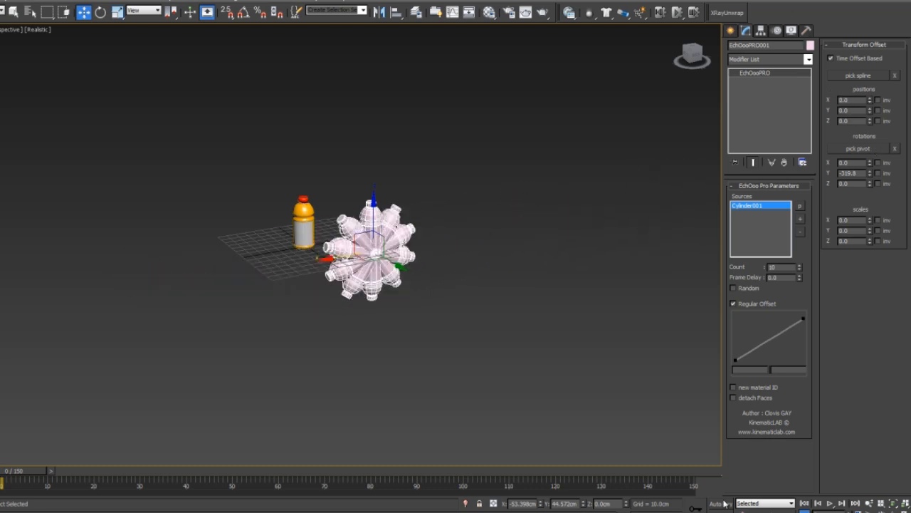
pyautogui.rightClick(870, 173)
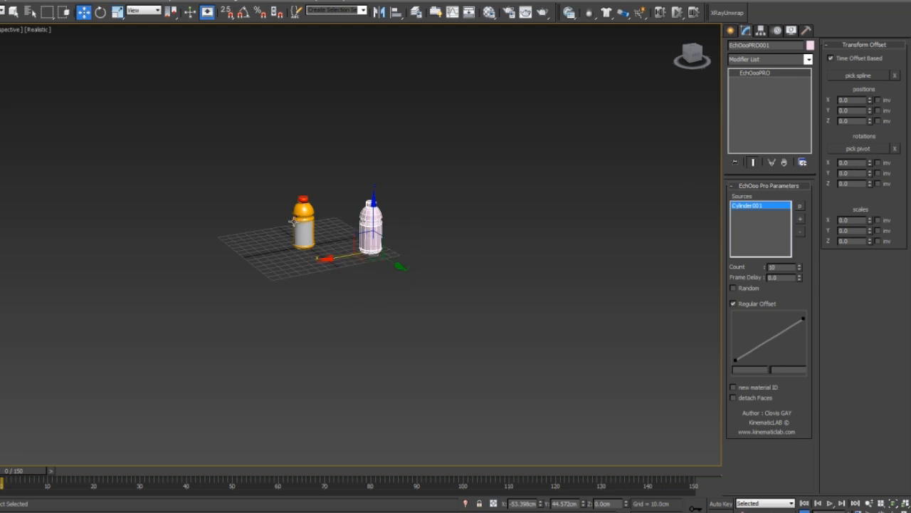
# Set the copies' X position offset to -25.2 and their X rotation offset to 355.9.
pyautogui.moveTo(869, 100); pyautogui.dragTo(870, 131)
pyautogui.moveTo(870, 163); pyautogui.dragTo(870, 76)
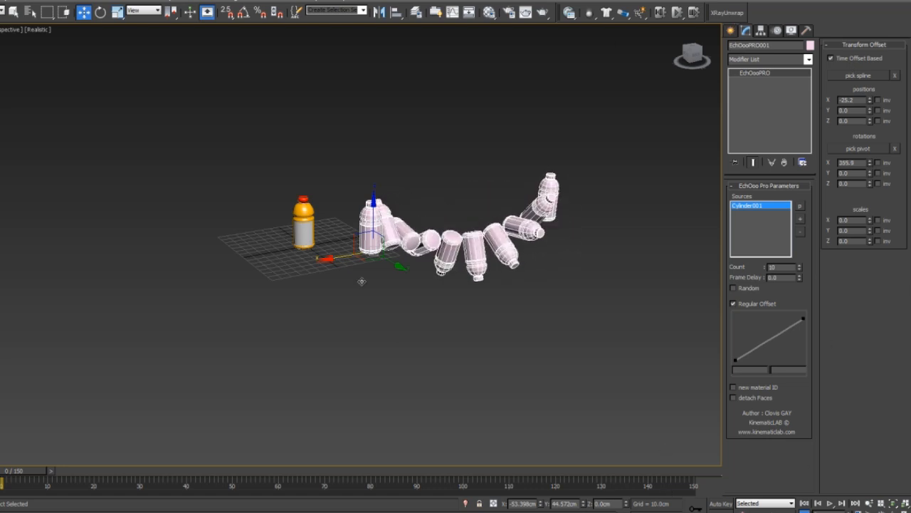
# Try rotating the source bottle to see how the echo copies follow it.
pyautogui.click(306, 214)
pyautogui.press('e')
pyautogui.moveTo(327, 241); pyautogui.dragTo(683, 356)
pyautogui.moveTo(530, 193); pyautogui.dragTo(518, 139)
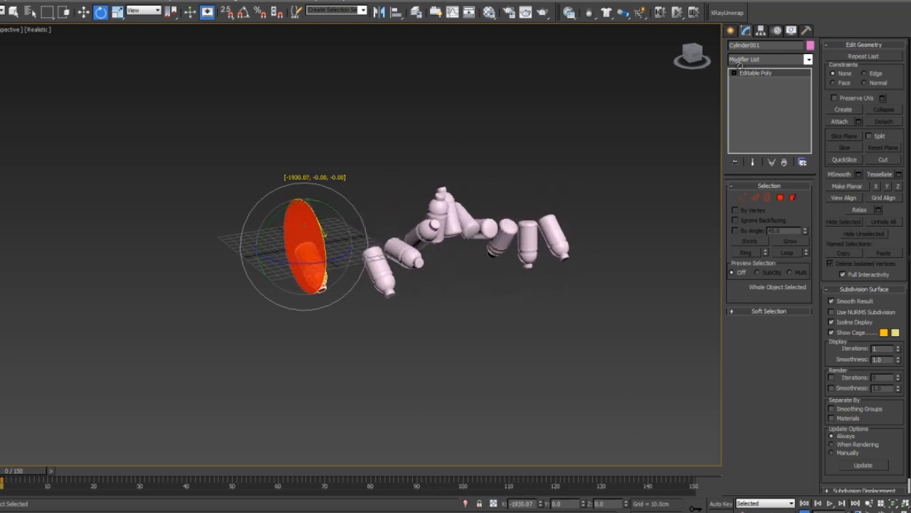
pyautogui.rightClick(518, 139)
# Reselect the echo object and set its X rotation offset to 154.1.
pyautogui.click(507, 240)
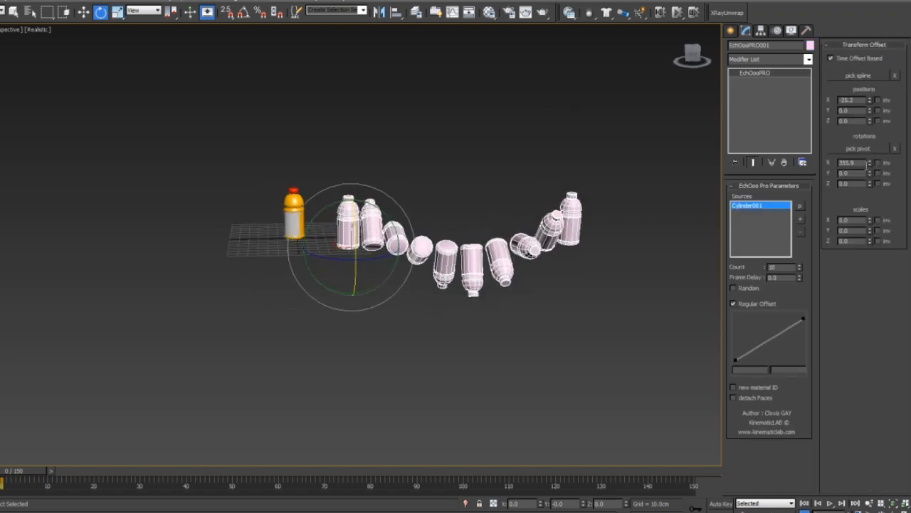
pyautogui.rightClick(870, 163)
pyautogui.moveTo(870, 163); pyautogui.dragTo(858, 464)
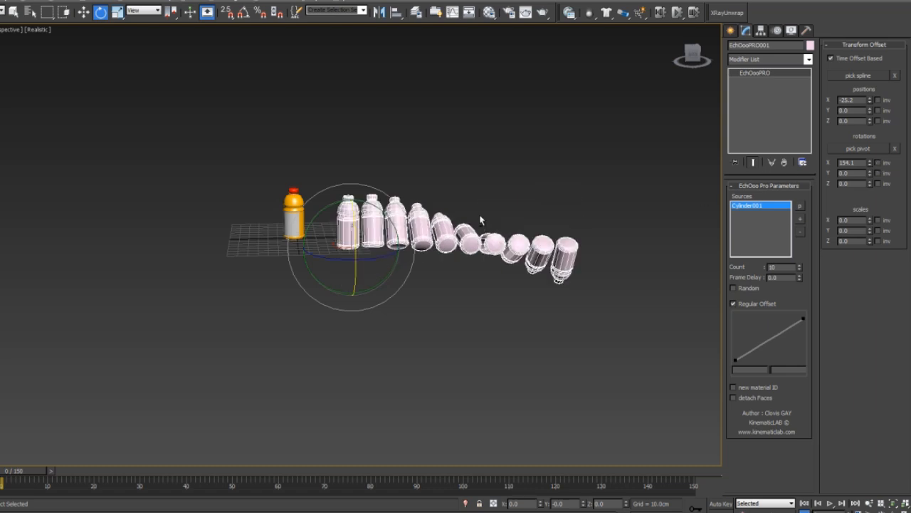
# Try scale offsets of about -4.8 in X, -11.8 in Y and -7.3 in Z on the copies.
pyautogui.keyDown('alt'); pyautogui.moveTo(481, 220); pyautogui.dragTo(600, 242, button='middle'); pyautogui.keyUp('alt')
pyautogui.moveTo(870, 219); pyautogui.dragTo(874, 293)
pyautogui.moveTo(870, 241); pyautogui.dragTo(878, 280)
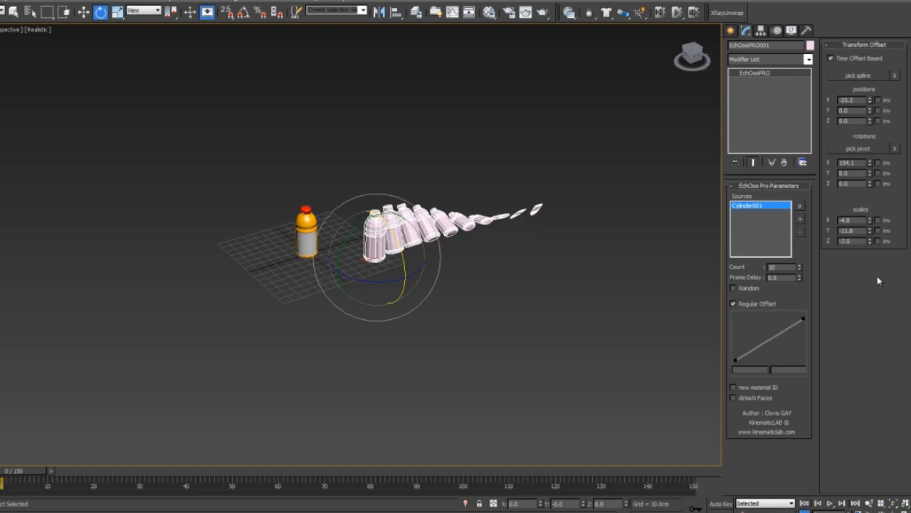
pyautogui.rightClick(870, 231)
pyautogui.rightClick(870, 221)
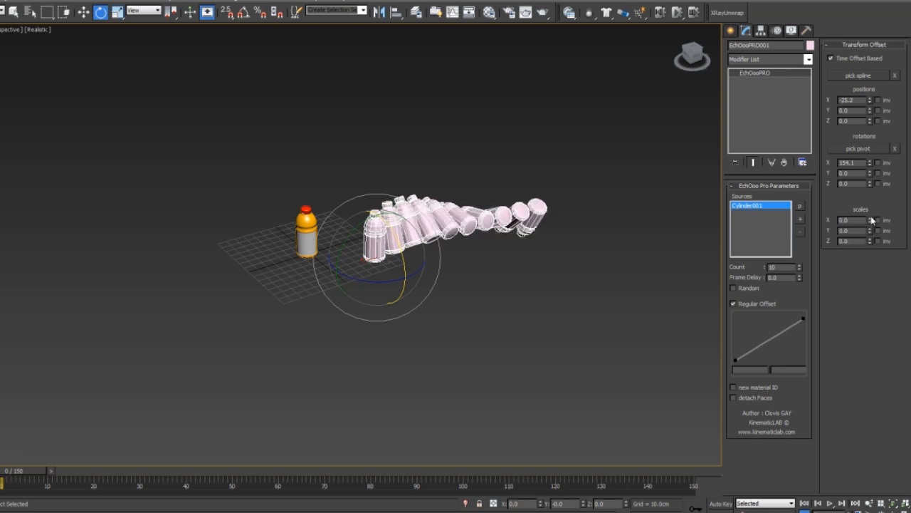
# Increase the echo object's count to 18 and scrub the timeline briefly.
pyautogui.keyDown('alt'); pyautogui.moveTo(584, 218); pyautogui.dragTo(442, 264, button='middle'); pyautogui.keyUp('alt')
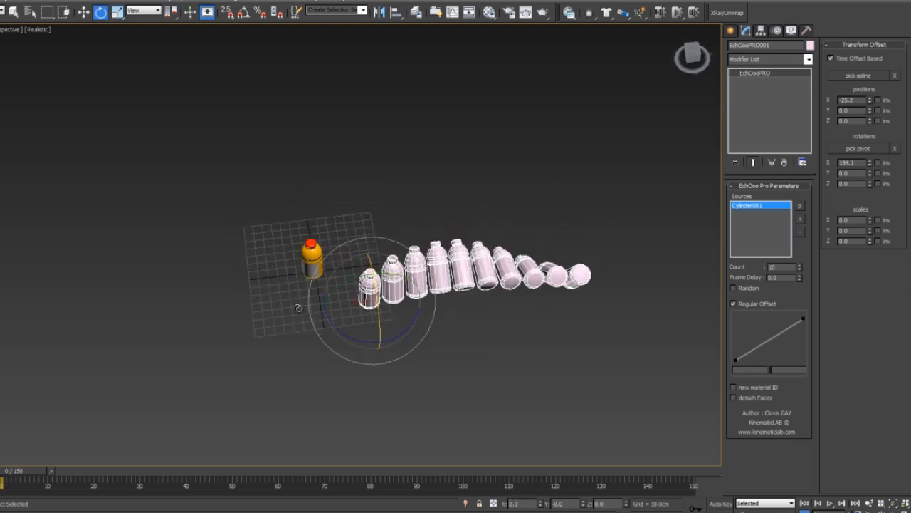
pyautogui.moveTo(799, 269); pyautogui.dragTo(798, 268)
pyautogui.keyDown('alt'); pyautogui.moveTo(636, 199); pyautogui.dragTo(512, 245, button='middle'); pyautogui.keyUp('alt')
pyautogui.moveTo(554, 190); pyautogui.dragTo(457, 168, button='middle')
pyautogui.moveTo(9, 473)
pyautogui.mouseDown()
pyautogui.moveTo(132, 471)
pyautogui.moveTo(7, 471)
pyautogui.mouseUp()
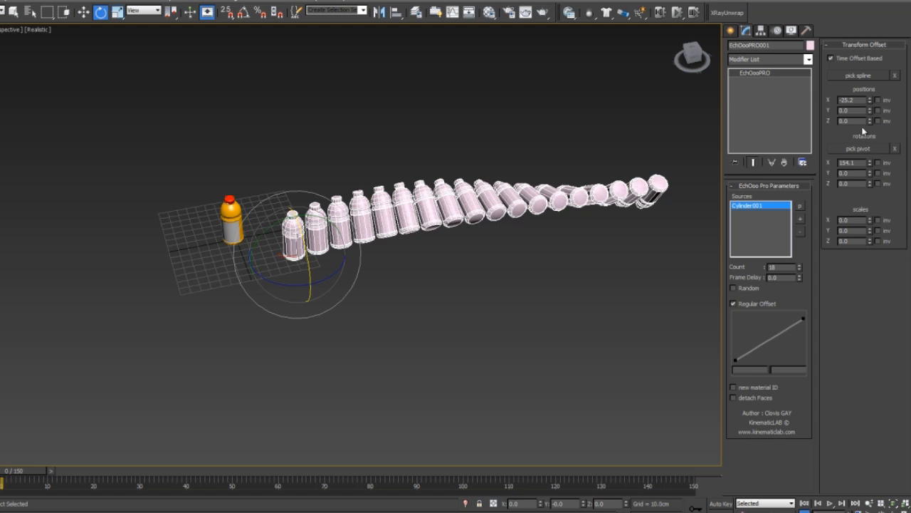
# Reset the echo object's X rotation and X position offsets to zero.
pyautogui.rightClick(869, 163)
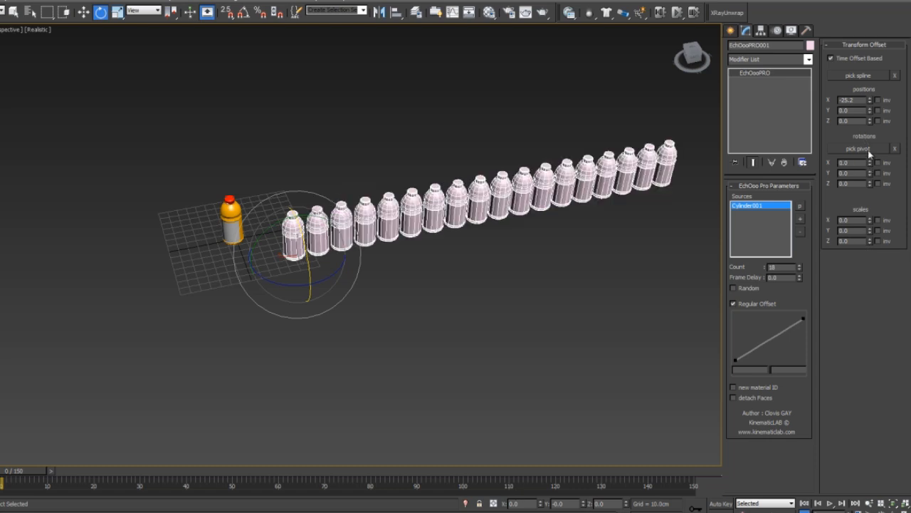
pyautogui.rightClick(871, 100)
pyautogui.keyDown('alt'); pyautogui.moveTo(372, 295); pyautogui.dragTo(353, 167, button='middle'); pyautogui.keyUp('alt')
pyautogui.moveTo(353, 168); pyautogui.dragTo(402, 194, button='middle')
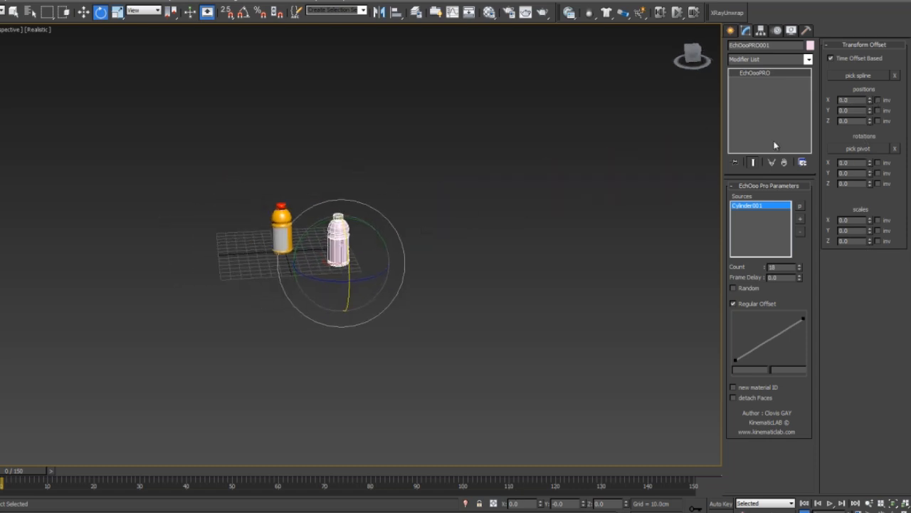
# Animate the X position offset to -22.1 at frame 30 with Auto Key and scrub the result.
pyautogui.moveTo(193, 470); pyautogui.dragTo(158, 471)
pyautogui.press('e')
pyautogui.click(720, 503)
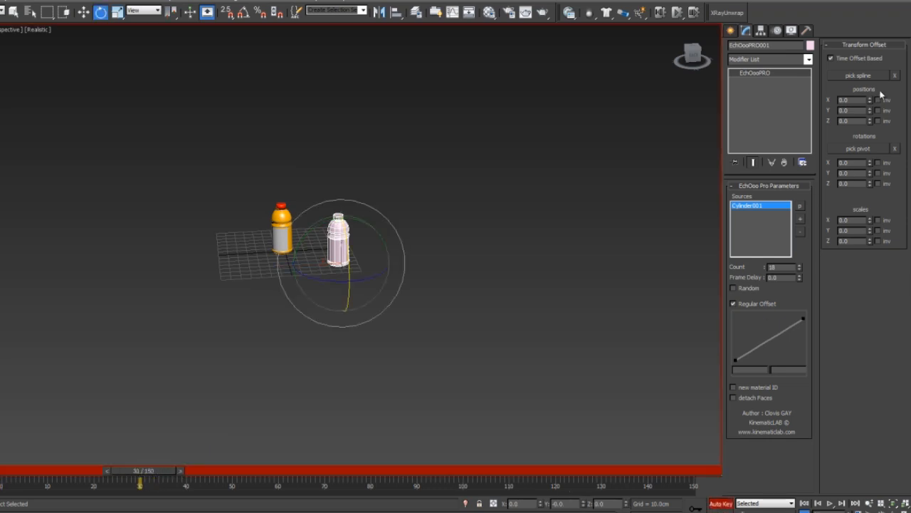
pyautogui.moveTo(871, 104); pyautogui.dragTo(897, 214)
pyautogui.moveTo(164, 467); pyautogui.dragTo(193, 463)
pyautogui.press('e')
pyautogui.click(719, 503)
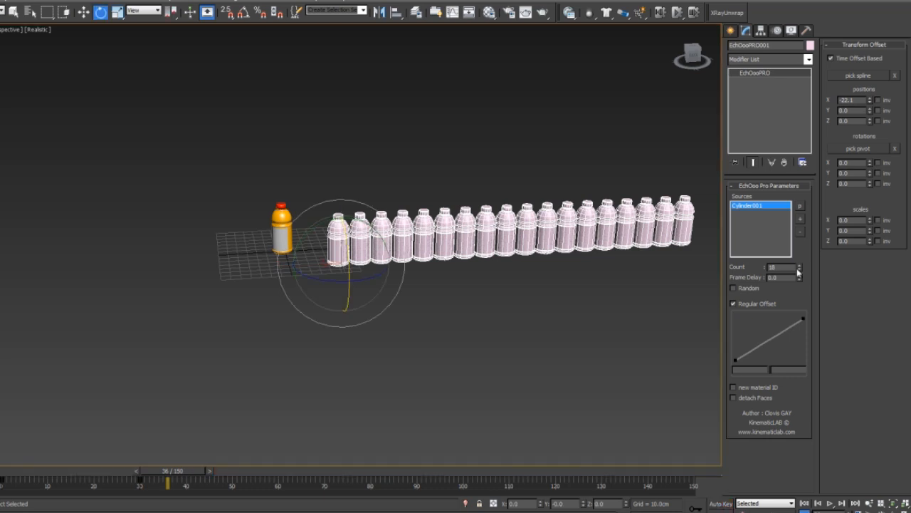
# Set the echo object's Frame Delay to 110.6 and scrub the timeline to preview the staggered copies.
pyautogui.moveTo(795, 262); pyautogui.dragTo(772, 293)
pyautogui.moveTo(170, 475); pyautogui.dragTo(212, 481)
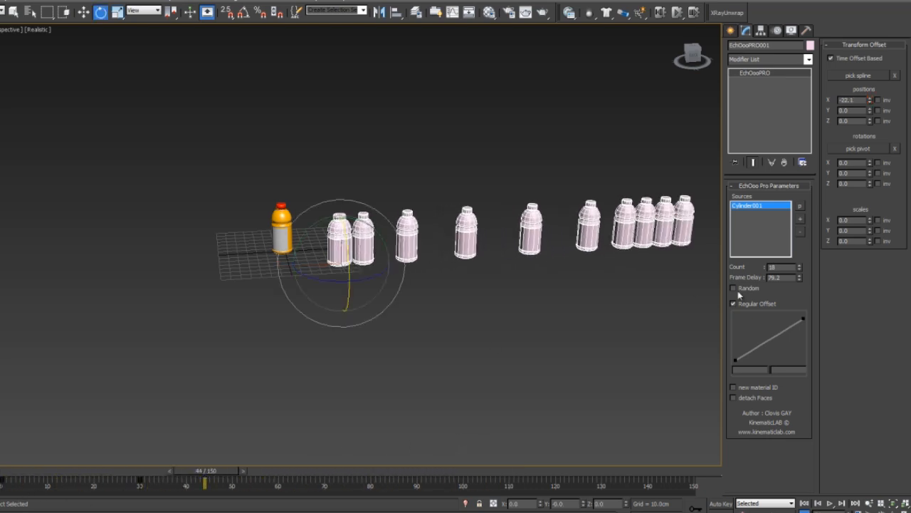
pyautogui.moveTo(800, 277); pyautogui.dragTo(442, 144)
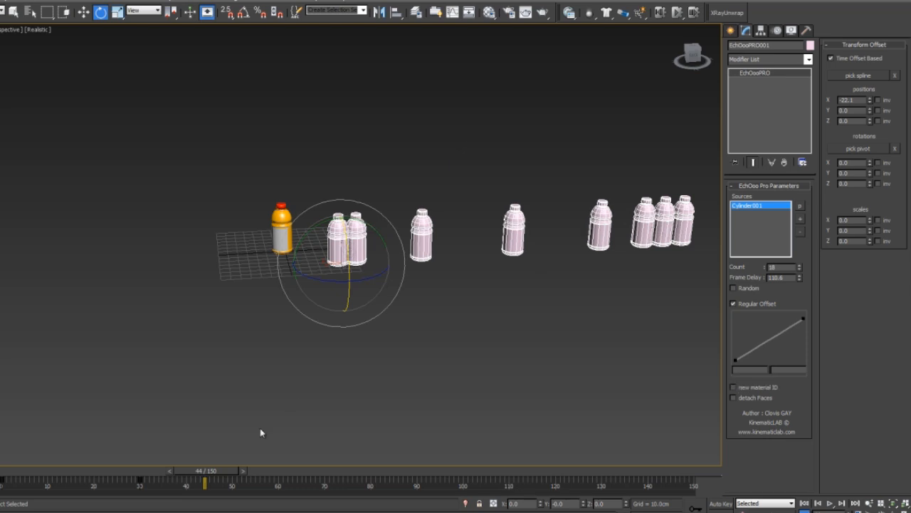
pyautogui.moveTo(206, 476); pyautogui.dragTo(186, 477)
# Keyframe a rotation that tips the source bottle over at frame 40 using Auto Key, and scrub the result.
pyautogui.click(269, 228)
pyautogui.click(725, 503)
pyautogui.moveTo(286, 249); pyautogui.dragTo(278, 290)
pyautogui.moveTo(188, 470); pyautogui.dragTo(710, 496)
pyautogui.press('e')
pyautogui.click(720, 503)
# Select the echo object and key its X rotation offset at 248.1 on frame 40 with Auto Key.
pyautogui.click(189, 472)
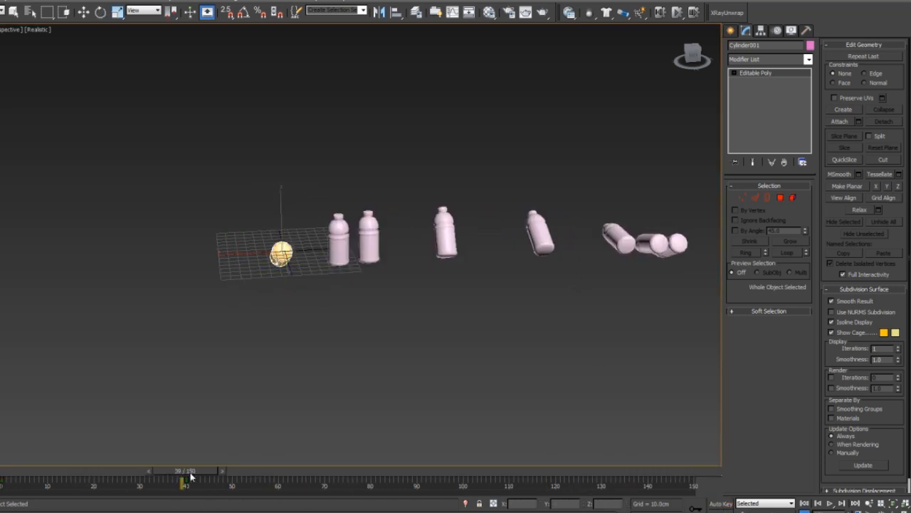
pyautogui.click(712, 503)
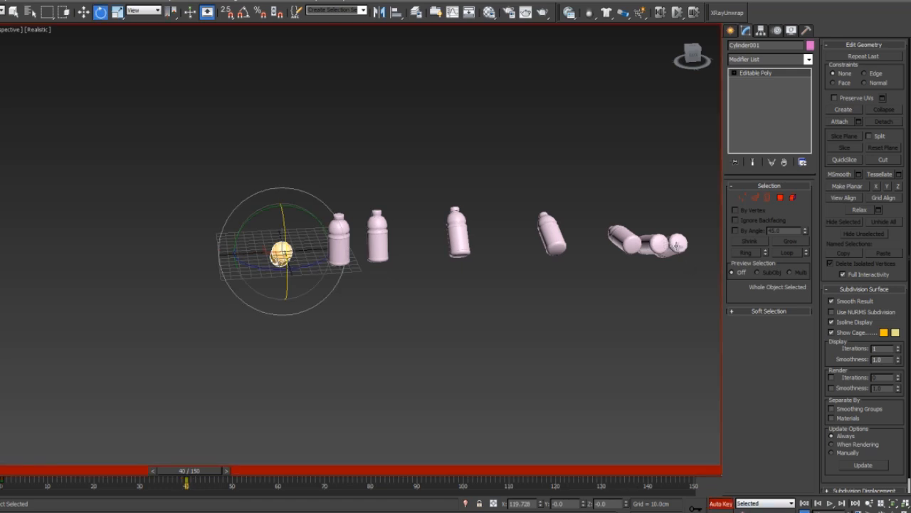
pyautogui.click(677, 244)
pyautogui.moveTo(870, 163); pyautogui.dragTo(870, 103)
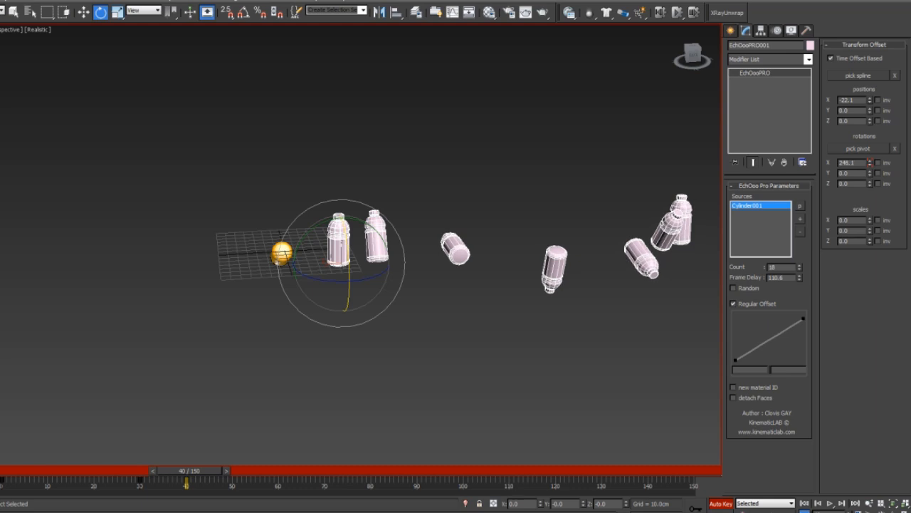
pyautogui.moveTo(205, 466); pyautogui.dragTo(736, 436)
pyautogui.press('e')
pyautogui.click(721, 503)
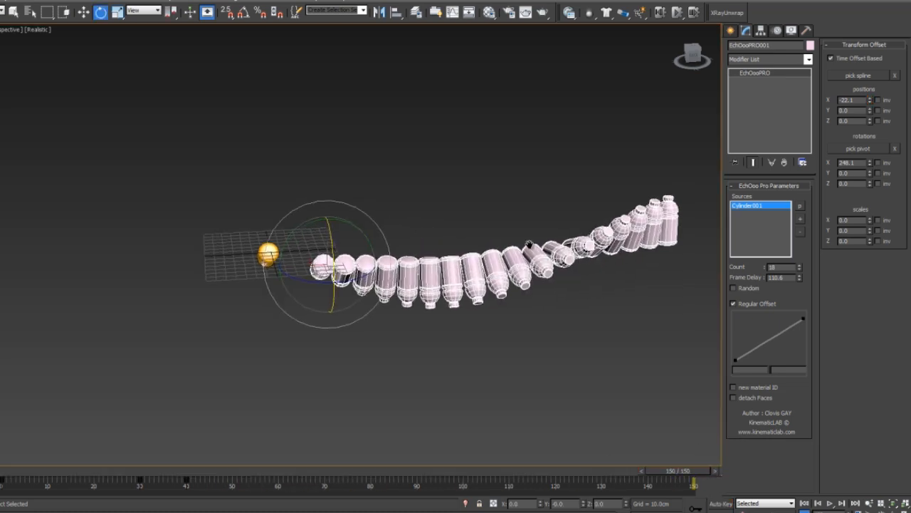
# Raise the echo object's count to 24 and key its X rotation offset at 338.9 on frame 40.
pyautogui.moveTo(798, 267)
pyautogui.mouseDown()
pyautogui.moveTo(804, 286)
pyautogui.moveTo(802, 235)
pyautogui.moveTo(805, 275)
pyautogui.moveTo(804, 266)
pyautogui.mouseUp()
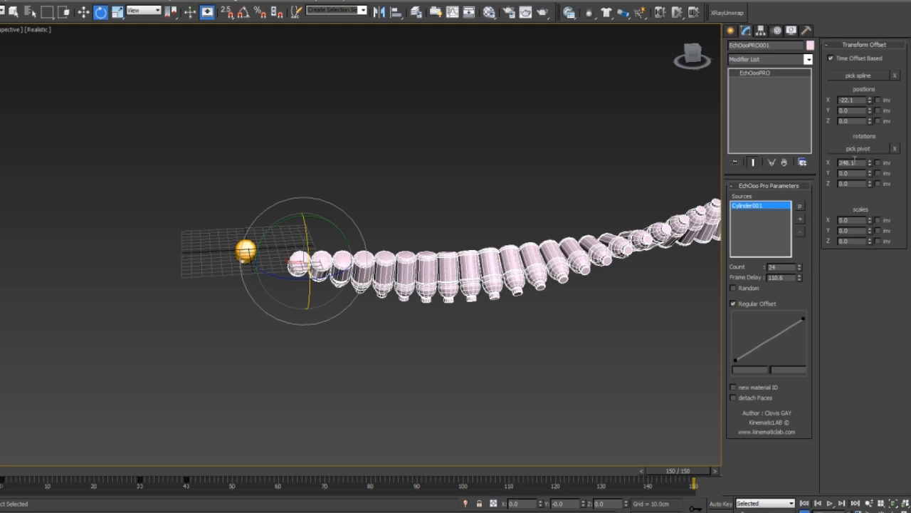
pyautogui.moveTo(211, 470)
pyautogui.mouseDown()
pyautogui.moveTo(135, 470)
pyautogui.moveTo(193, 470)
pyautogui.mouseUp()
pyautogui.press('e')
pyautogui.click(721, 504)
pyautogui.moveTo(871, 164); pyautogui.dragTo(721, 322)
pyautogui.click(725, 505)
pyautogui.moveTo(179, 473); pyautogui.dragTo(432, 463)
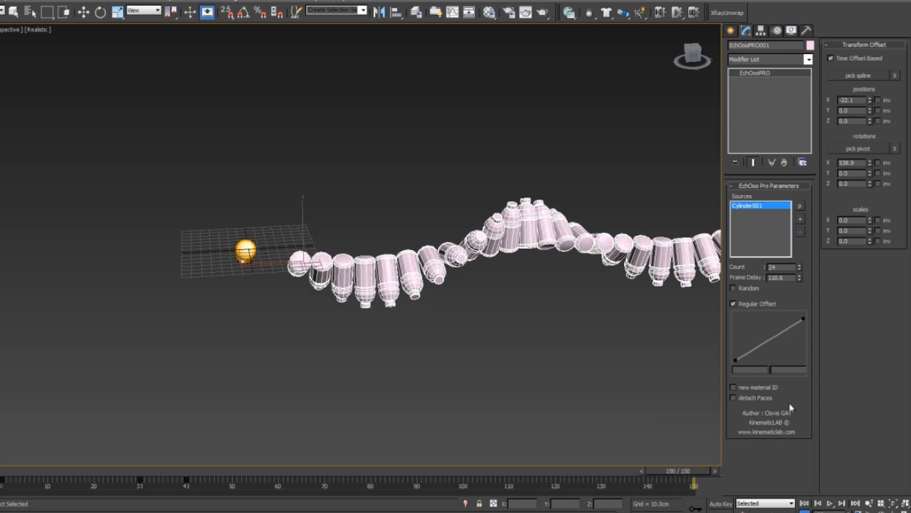
# Return to frame 0 and assign the Multi/Sub-Object material "01 - Default" to the echo object.
pyautogui.press('e')
pyautogui.moveTo(232, 484); pyautogui.dragTo(7, 484)
pyautogui.press('e')
pyautogui.keyDown('alt'); pyautogui.moveTo(381, 322); pyautogui.dragTo(355, 199, button='middle'); pyautogui.keyUp('alt')
pyautogui.scroll(5, 376, 205)
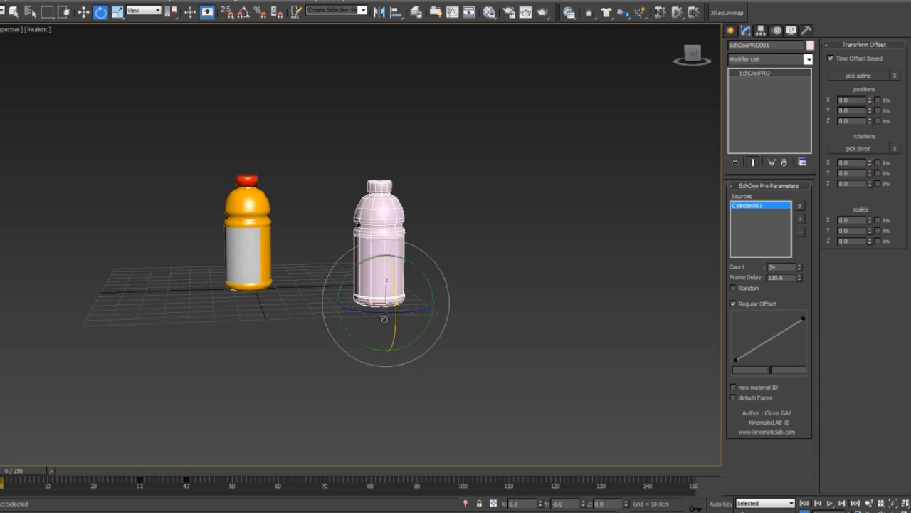
pyautogui.click(489, 13)
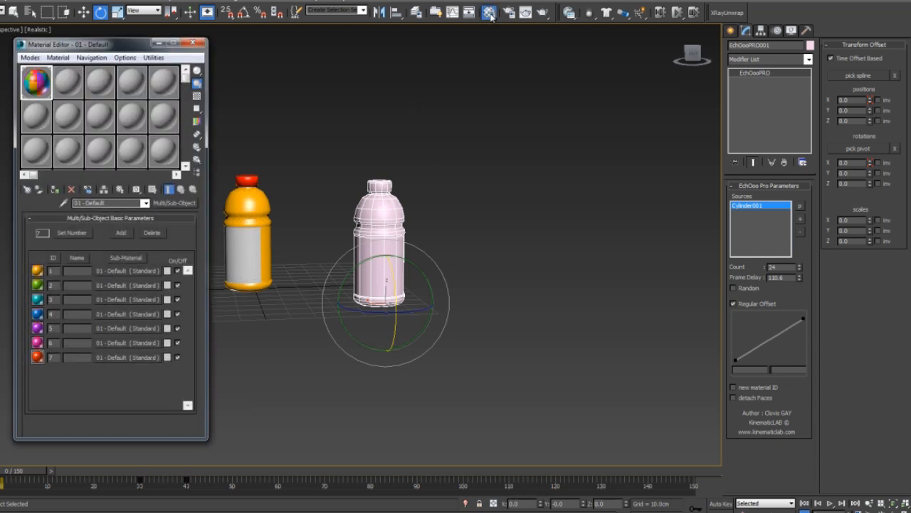
pyautogui.click(54, 191)
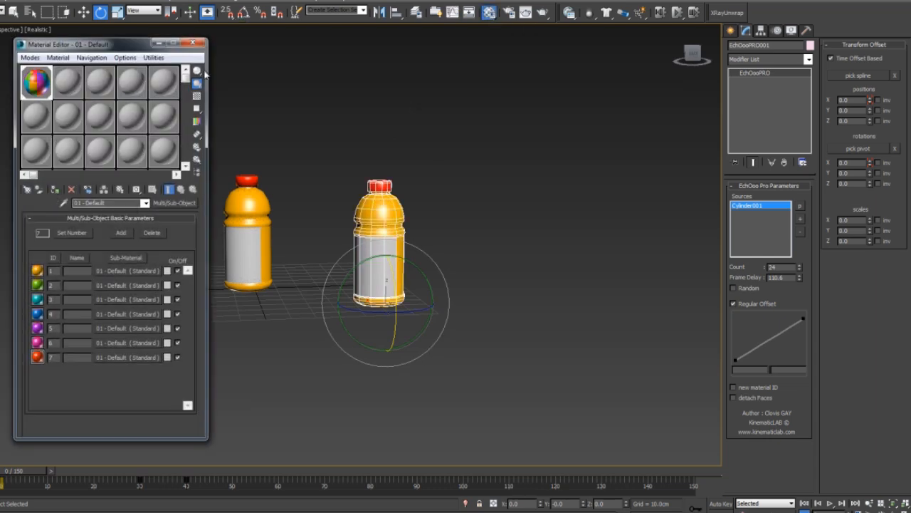
pyautogui.moveTo(119, 50); pyautogui.dragTo(18, 0)
# Scrub the animation to frame 102 and inspect the textured bottle copies with nothing selected.
pyautogui.scroll(-3, 219, 149)
pyautogui.moveTo(49, 477); pyautogui.dragTo(483, 432)
pyautogui.keyDown('alt'); pyautogui.moveTo(442, 344); pyautogui.dragTo(460, 306, button='middle'); pyautogui.keyUp('alt')
pyautogui.click(538, 330)
pyautogui.scroll(-2, 424, 327)
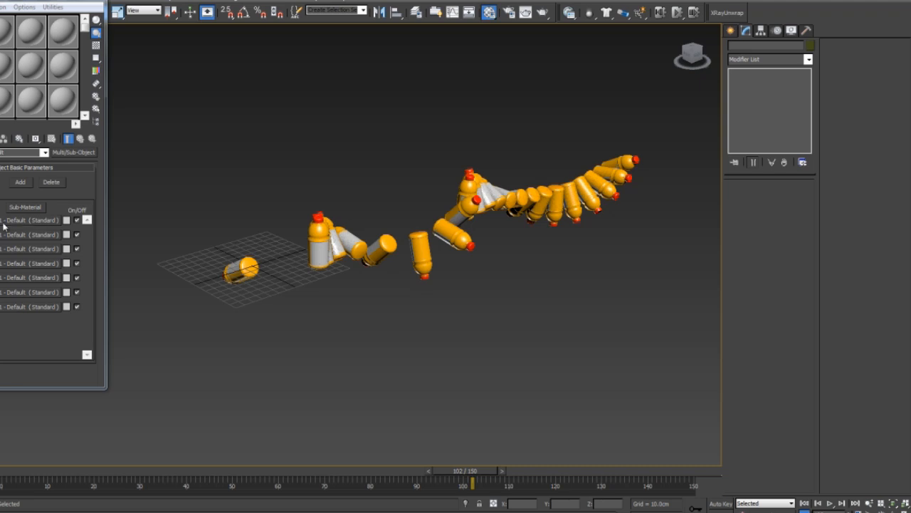
# Enable new material ID for the echo object and deselect it.
pyautogui.click(329, 249)
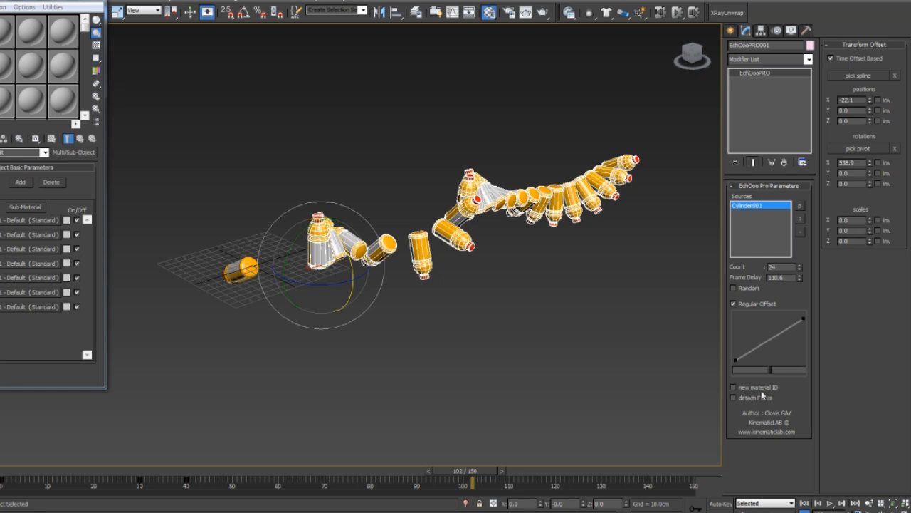
pyautogui.click(732, 387)
pyautogui.click(548, 310)
# Scrub the animation to frame 138 and inspect the differently coloured bottle copies from several angles.
pyautogui.keyDown('alt'); pyautogui.moveTo(575, 338); pyautogui.dragTo(463, 324, button='middle'); pyautogui.keyUp('alt')
pyautogui.scroll(-3, 448, 328)
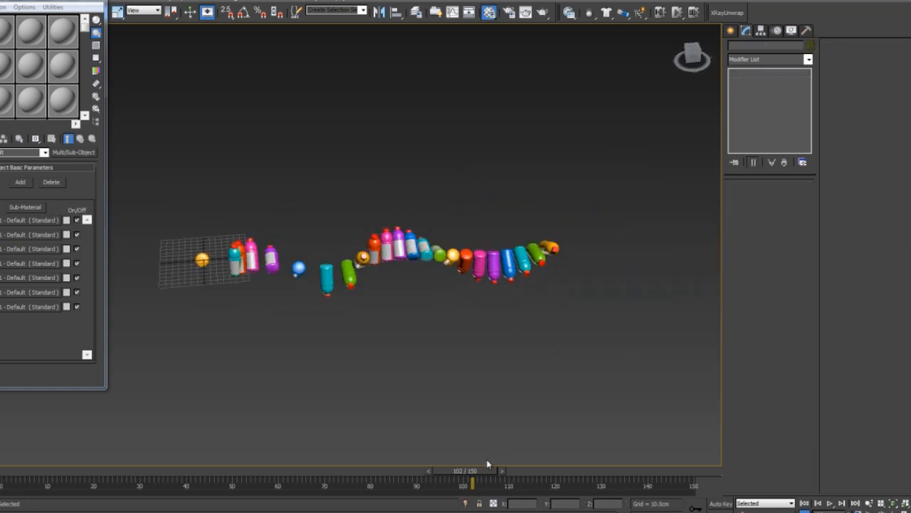
pyautogui.moveTo(427, 478); pyautogui.dragTo(643, 449)
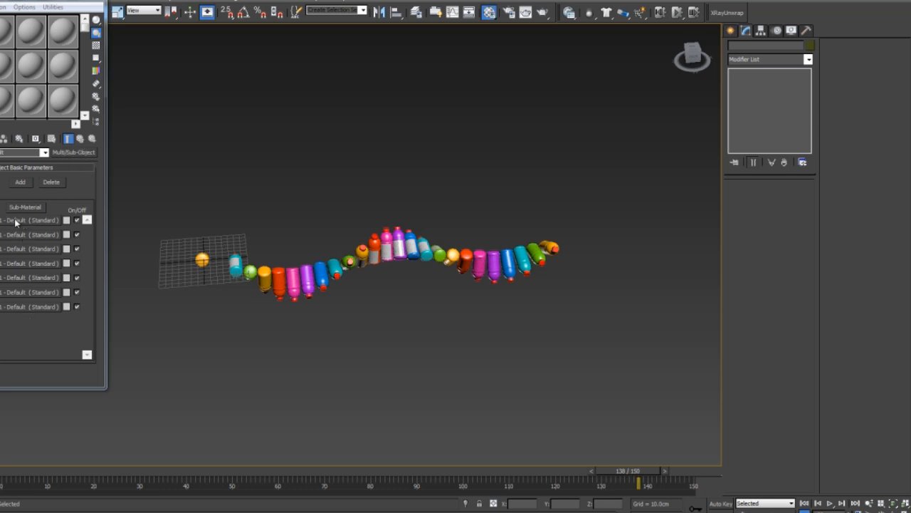
pyautogui.moveTo(360, 304); pyautogui.dragTo(344, 315, button='middle')
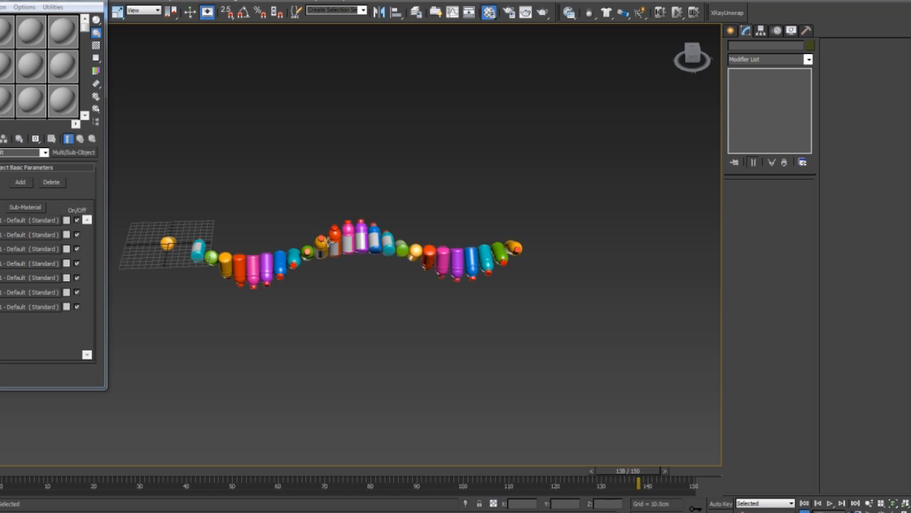
pyautogui.keyDown('alt'); pyautogui.moveTo(212, 222); pyautogui.dragTo(228, 254, button='middle'); pyautogui.keyUp('alt')
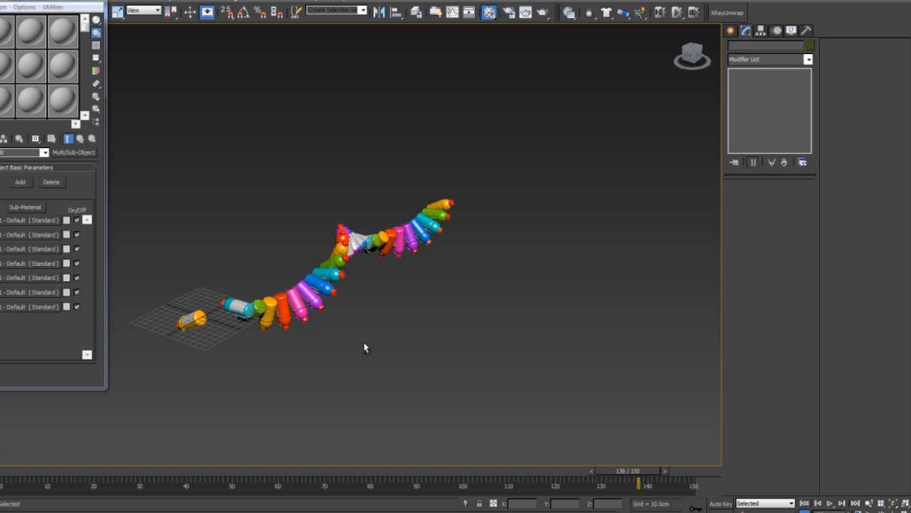
pyautogui.keyDown('alt'); pyautogui.moveTo(364, 347); pyautogui.dragTo(345, 365, button='middle'); pyautogui.keyUp('alt')
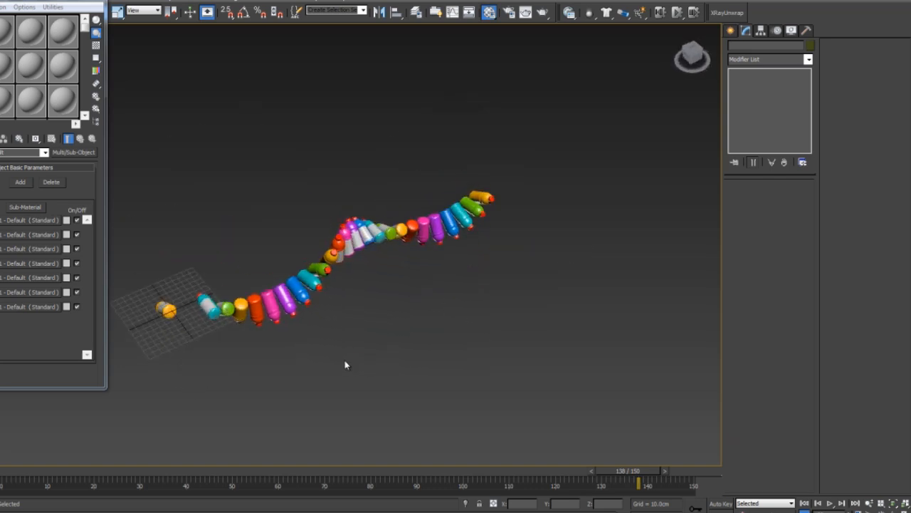
# Key the echo object's Z position offset at 15.2 on frame 40 with Auto Key, and scrub to frame 80 to review it.
pyautogui.moveTo(291, 471); pyautogui.dragTo(384, 251)
pyautogui.click(385, 251)
pyautogui.moveTo(256, 470); pyautogui.dragTo(198, 477)
pyautogui.click(721, 503)
pyautogui.moveTo(871, 123); pyautogui.dragTo(871, 71)
pyautogui.moveTo(190, 472); pyautogui.dragTo(733, 277)
pyautogui.keyDown('alt'); pyautogui.moveTo(608, 232); pyautogui.dragTo(533, 270, button='middle'); pyautogui.keyUp('alt')
pyautogui.click(715, 503)
pyautogui.moveTo(680, 471); pyautogui.dragTo(674, 208)
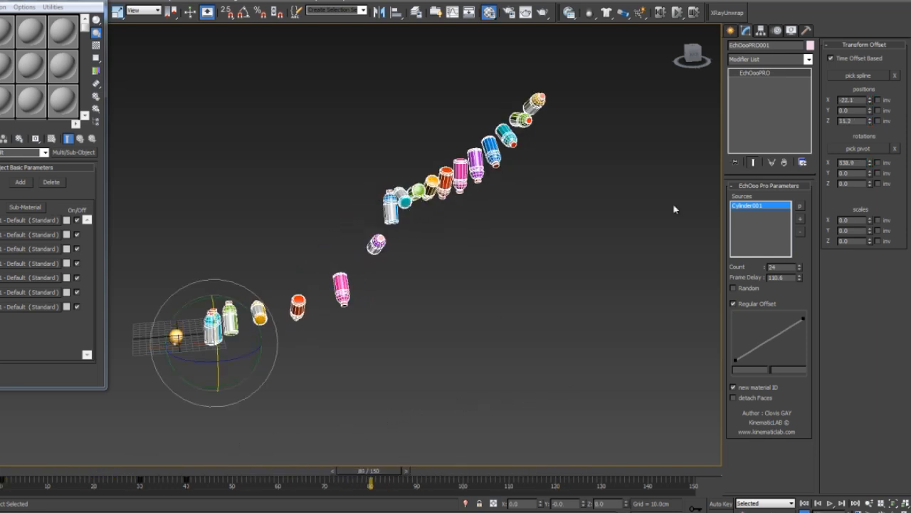
# Turn off Time Offset Based for the echo object and scrub between frames 40 and 66 to examine the motion.
pyautogui.click(831, 58)
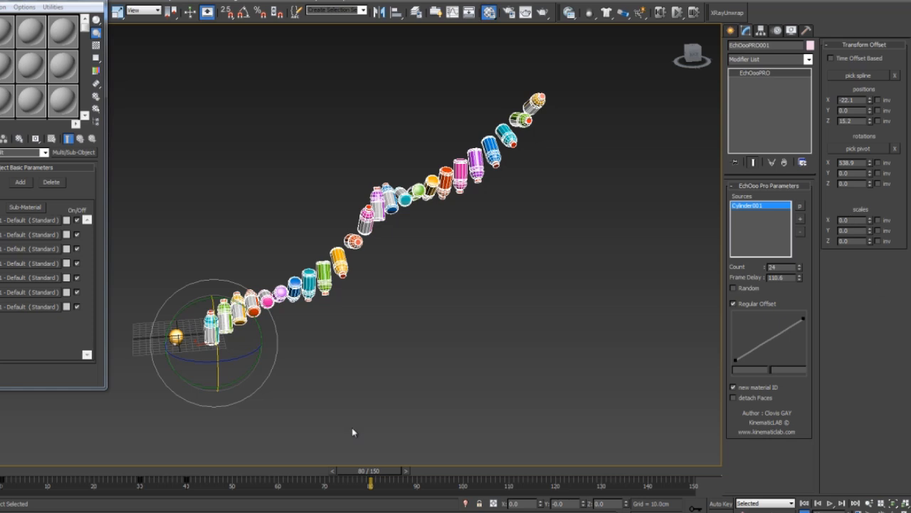
pyautogui.moveTo(351, 475); pyautogui.dragTo(189, 474)
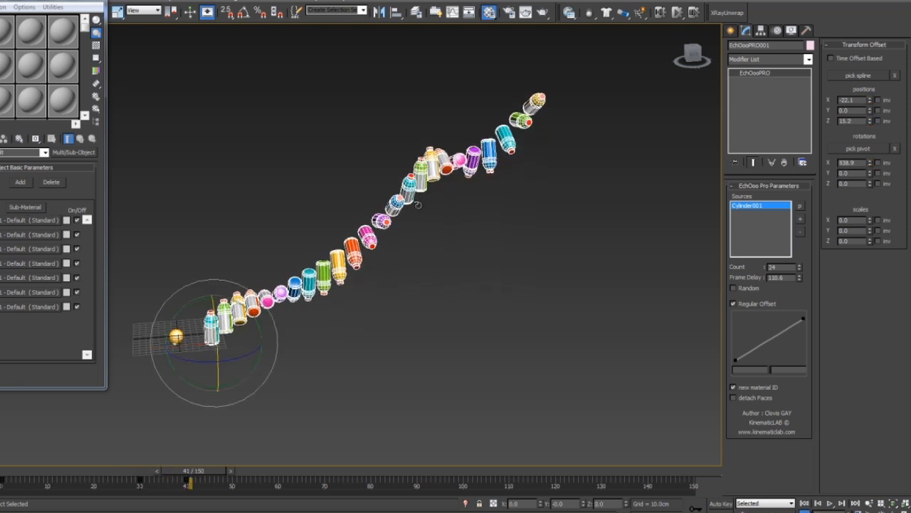
pyautogui.moveTo(200, 476)
pyautogui.mouseDown()
pyautogui.moveTo(239, 475)
pyautogui.moveTo(92, 475)
pyautogui.moveTo(207, 475)
pyautogui.moveTo(199, 478)
pyautogui.mouseUp()
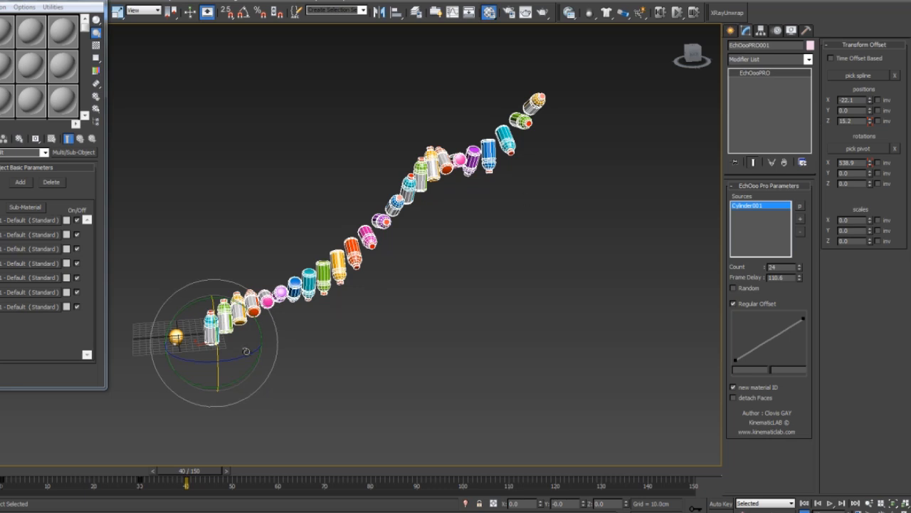
pyautogui.moveTo(207, 475); pyautogui.dragTo(310, 473)
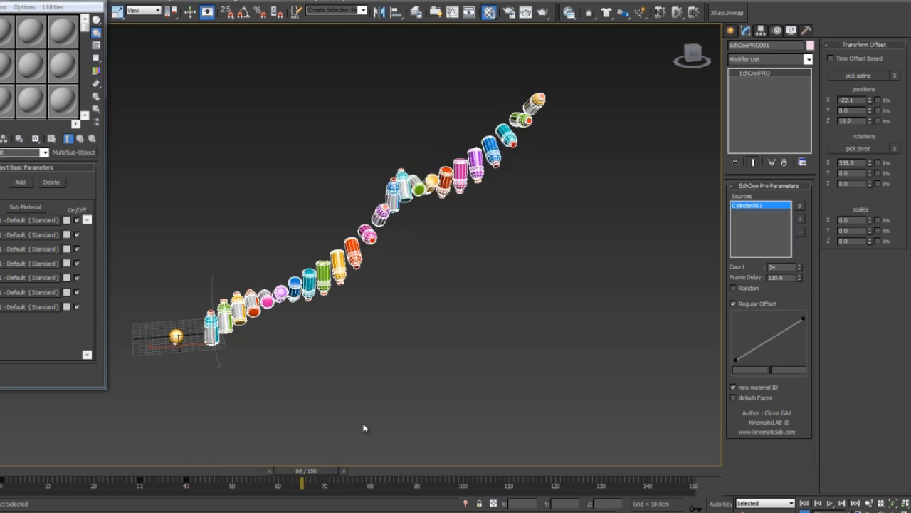
# Compare the animation with Time Offset Based on and off by scrubbing, and leave the option enabled.
pyautogui.click(831, 59)
pyautogui.moveTo(322, 472); pyautogui.dragTo(311, 491)
pyautogui.click(831, 58)
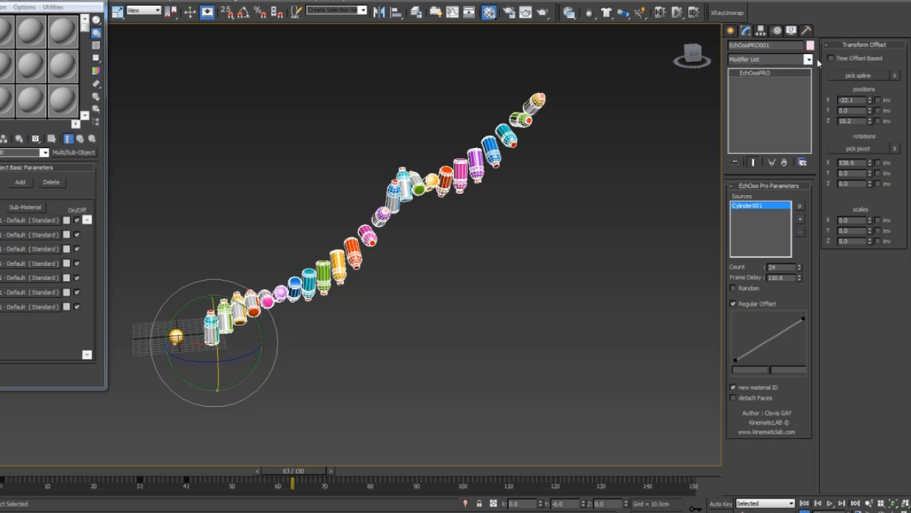
pyautogui.moveTo(311, 476); pyautogui.dragTo(645, 415)
pyautogui.click(844, 58)
# Extend the animation range to frame 228 and key Time Offset Based off at frame 170 with Auto Key.
pyautogui.keyDown('ctrl'); pyautogui.keyDown('alt'); pyautogui.moveTo(667, 480); pyautogui.dragTo(493, 482, button='right'); pyautogui.keyUp('alt'); pyautogui.keyUp('ctrl')
pyautogui.moveTo(498, 471); pyautogui.dragTo(582, 473)
pyautogui.click(722, 504)
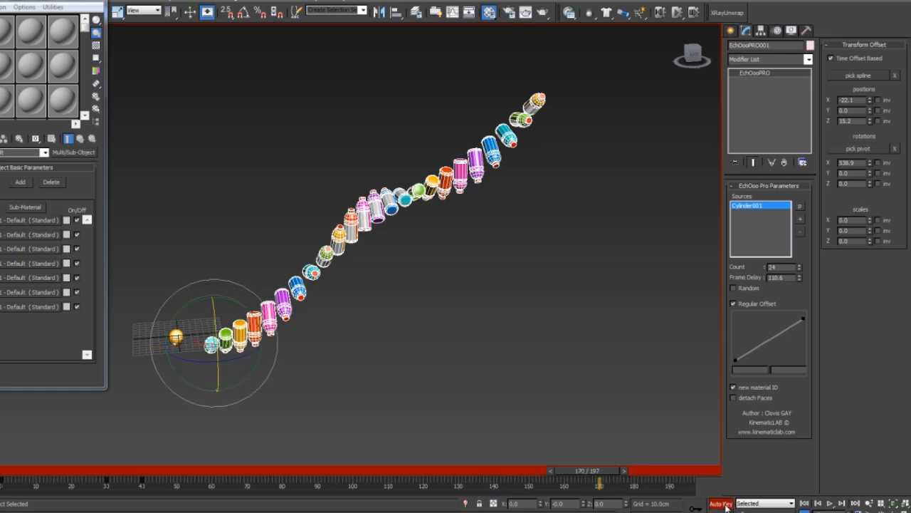
pyautogui.moveTo(592, 475)
pyautogui.mouseDown()
pyautogui.moveTo(28, 482)
pyautogui.moveTo(597, 461)
pyautogui.mouseUp()
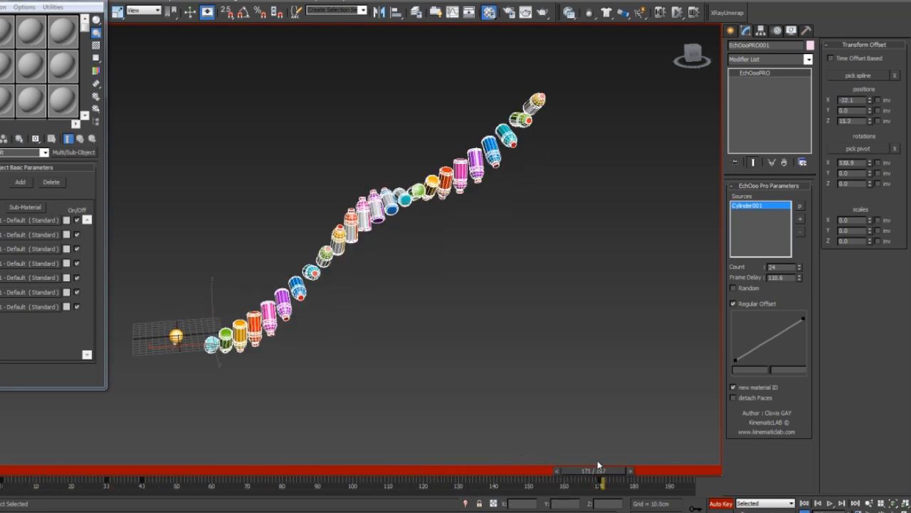
pyautogui.press('e')
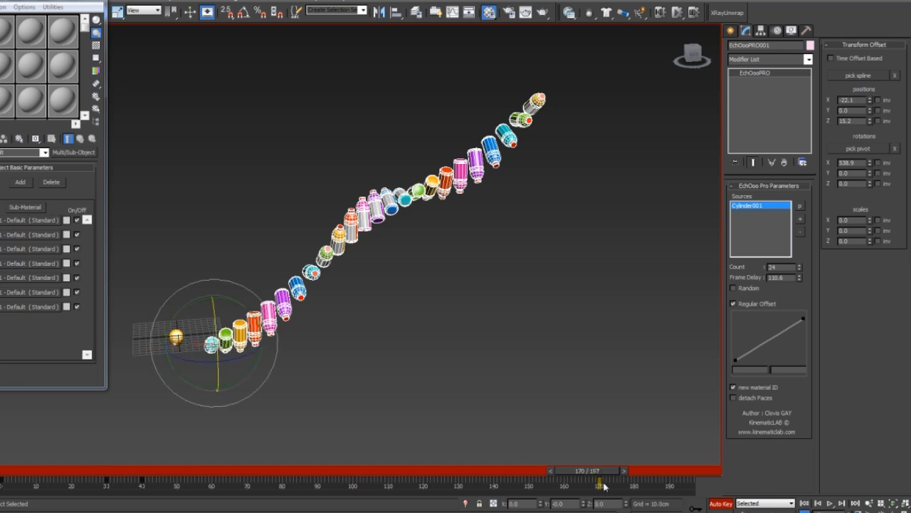
pyautogui.keyDown('ctrl'); pyautogui.keyDown('alt'); pyautogui.moveTo(673, 487); pyautogui.dragTo(611, 484, button='right'); pyautogui.keyUp('alt'); pyautogui.keyUp('ctrl')
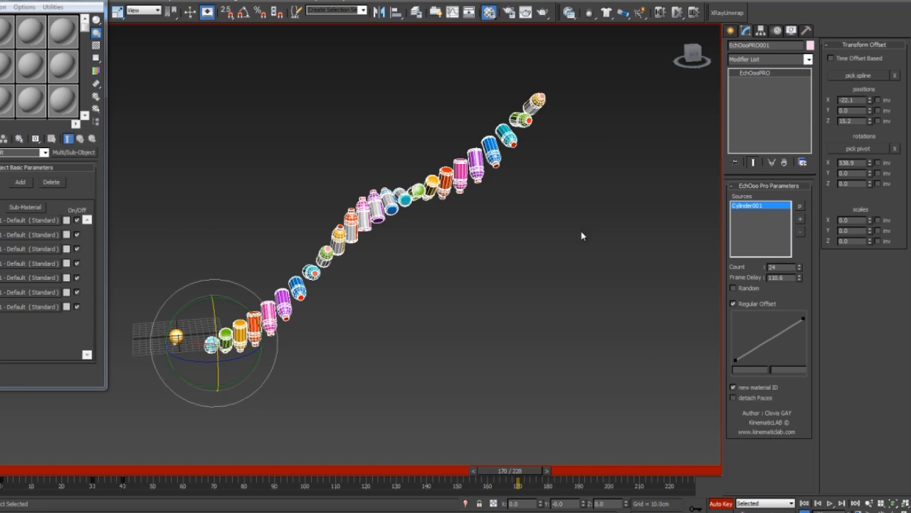
# Key the X position offset at -22.0 on frame 170 and 0 on frame 200, and scrub back to frame 80 with Auto Key off.
pyautogui.rightClick(870, 102)
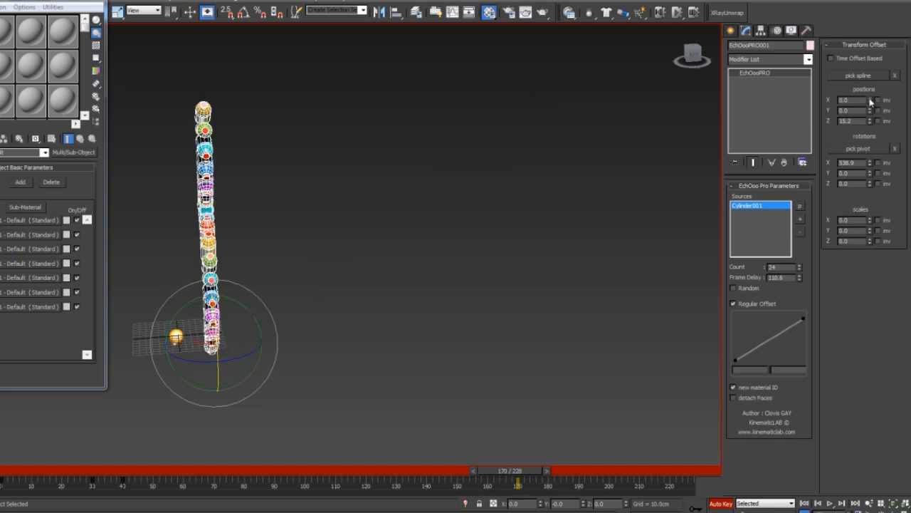
pyautogui.hotkey('ctrl', 'z')
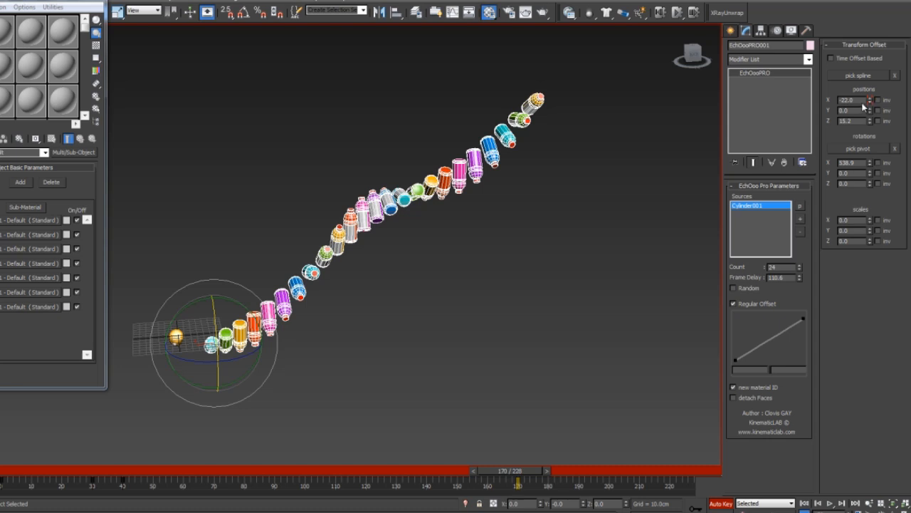
pyautogui.moveTo(518, 468); pyautogui.dragTo(618, 473)
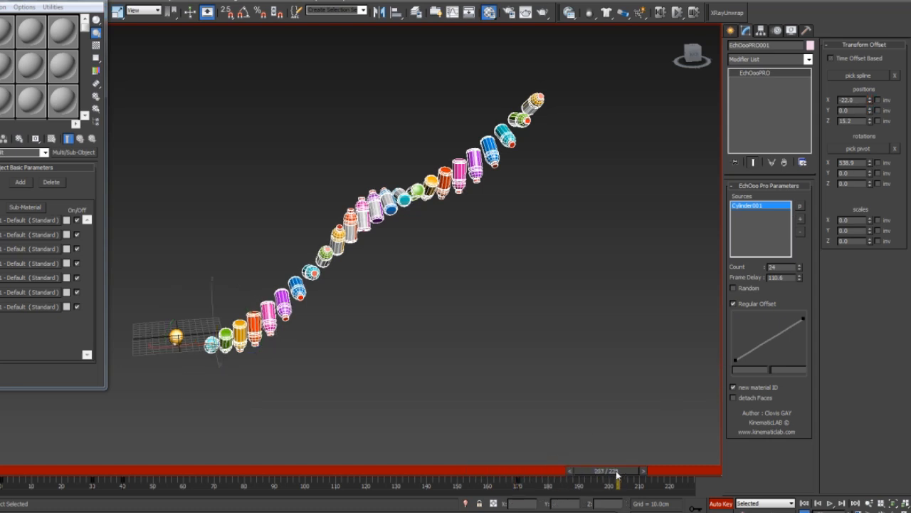
pyautogui.rightClick(869, 100)
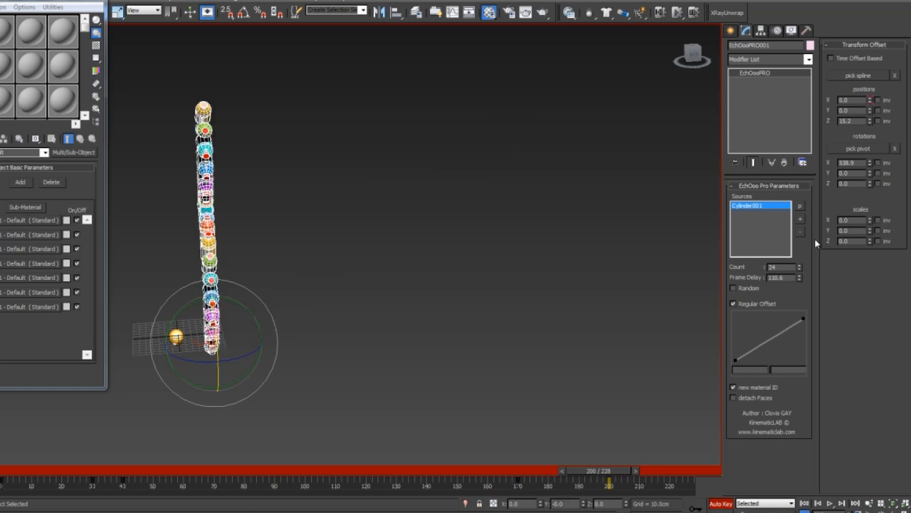
pyautogui.click(714, 504)
pyautogui.moveTo(631, 471); pyautogui.dragTo(484, 487)
pyautogui.moveTo(548, 511); pyautogui.dragTo(244, 492)
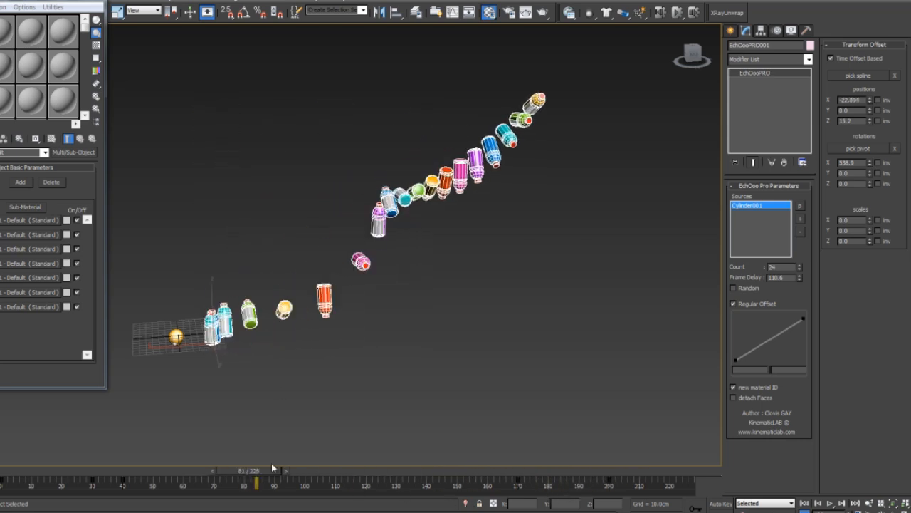
# Delete the echo object's TimeCHK key at frame 170 in the Curve Editor and close the editor.
pyautogui.click(453, 13)
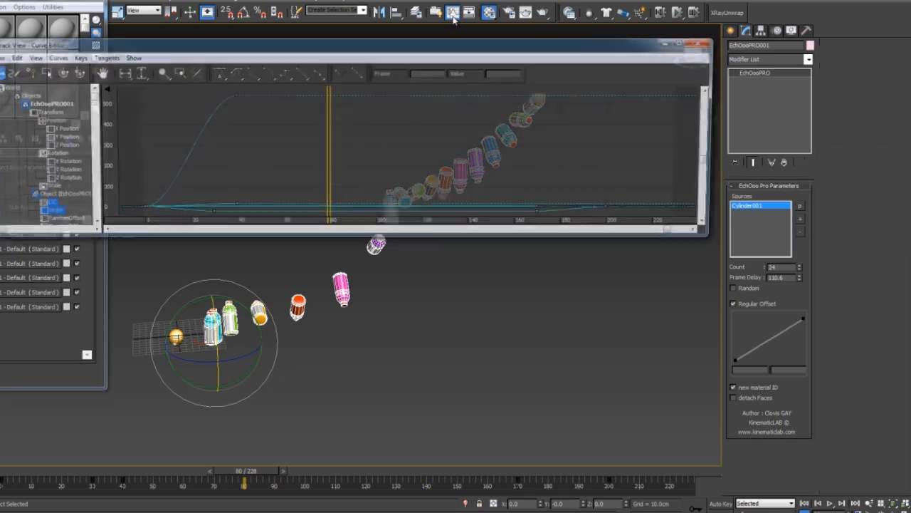
pyautogui.moveTo(141, 236); pyautogui.dragTo(162, 402)
pyautogui.scroll(-2, 163, 235)
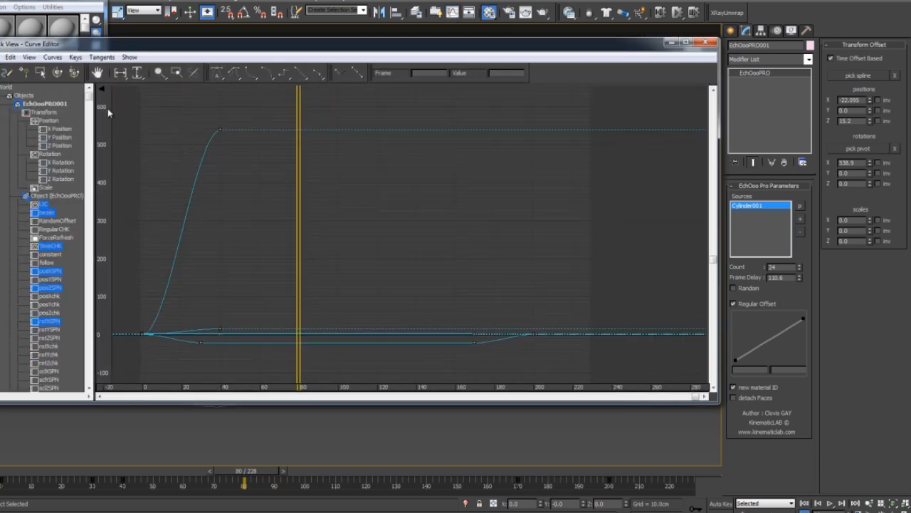
pyautogui.moveTo(90, 97); pyautogui.dragTo(91, 118)
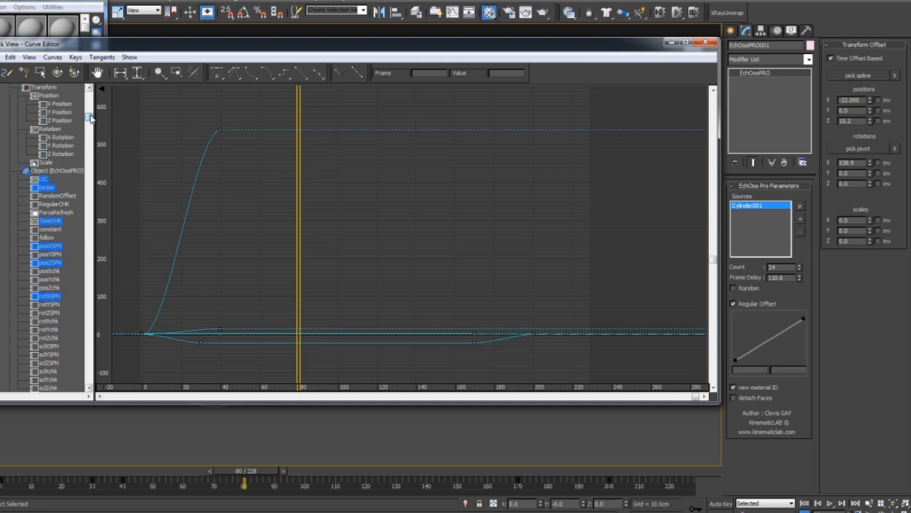
pyautogui.click(52, 221)
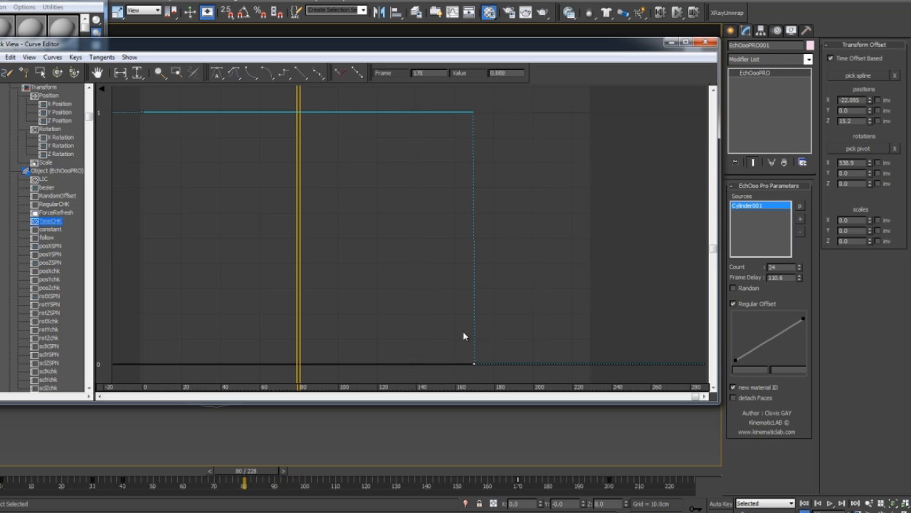
pyautogui.press('Delete')
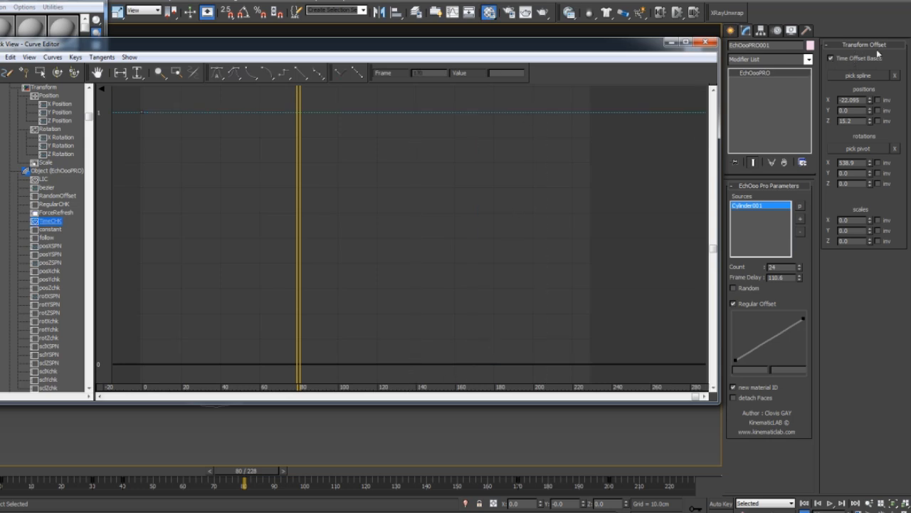
pyautogui.click(712, 45)
# Extend the animation range to frame 337 and scrub through the delayed position changes, stopping at frame 150.
pyautogui.moveTo(248, 470); pyautogui.dragTo(693, 470)
pyautogui.keyDown('ctrl'); pyautogui.keyDown('alt'); pyautogui.moveTo(675, 485); pyautogui.dragTo(354, 486, button='right'); pyautogui.keyUp('alt'); pyautogui.keyUp('ctrl')
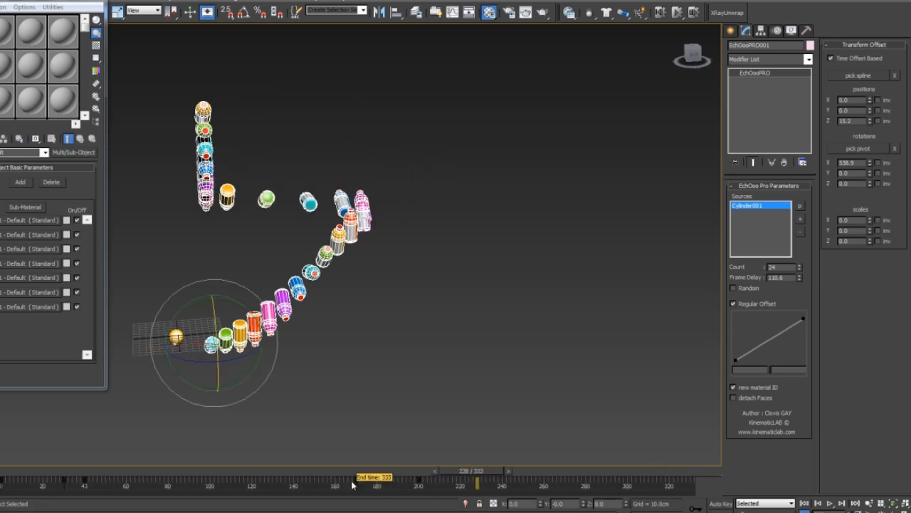
pyautogui.moveTo(459, 471); pyautogui.dragTo(627, 476)
pyautogui.moveTo(549, 484); pyautogui.dragTo(327, 471)
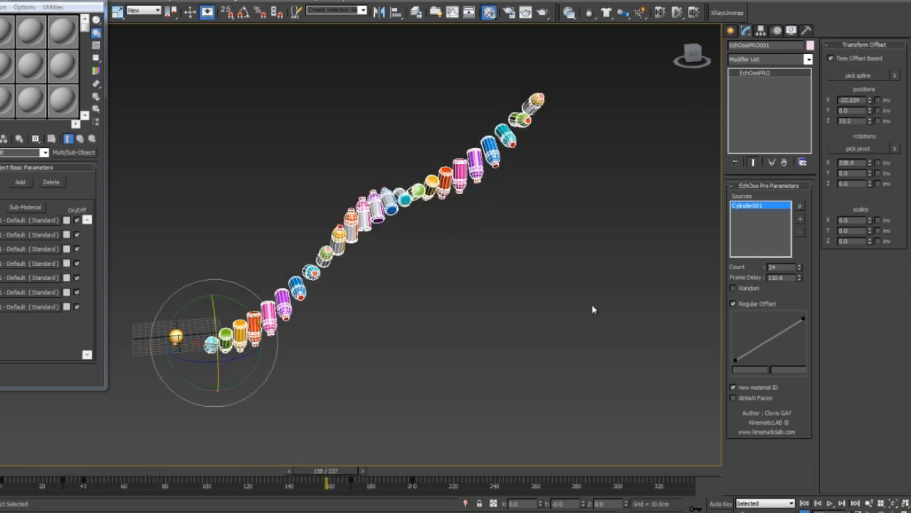
pyautogui.moveTo(328, 473); pyautogui.dragTo(123, 471)
pyautogui.click(310, 470)
pyautogui.moveTo(351, 320); pyautogui.dragTo(454, 281, button='middle')
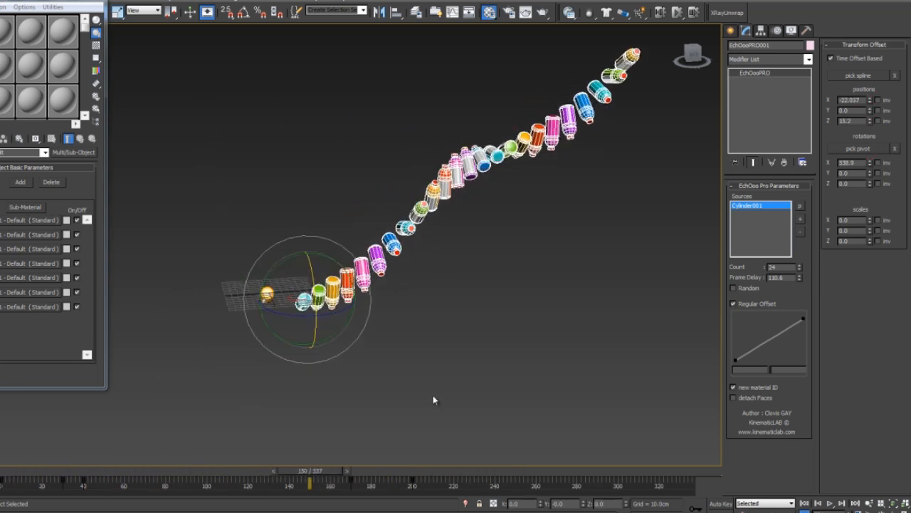
# Delete all of the echo object's animation keys after frame 0 and return to frame 0.
pyautogui.moveTo(442, 487); pyautogui.dragTo(62, 492)
pyautogui.press('Delete')
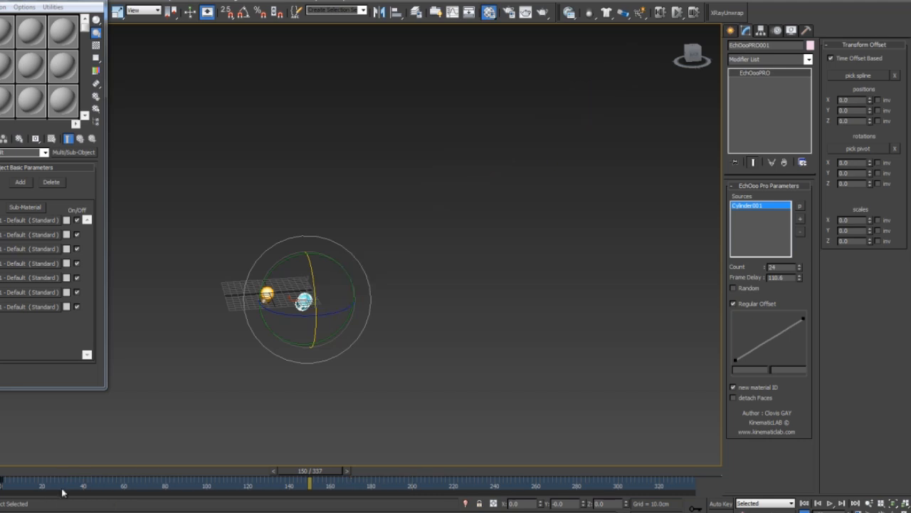
pyautogui.moveTo(307, 471); pyautogui.dragTo(11, 473)
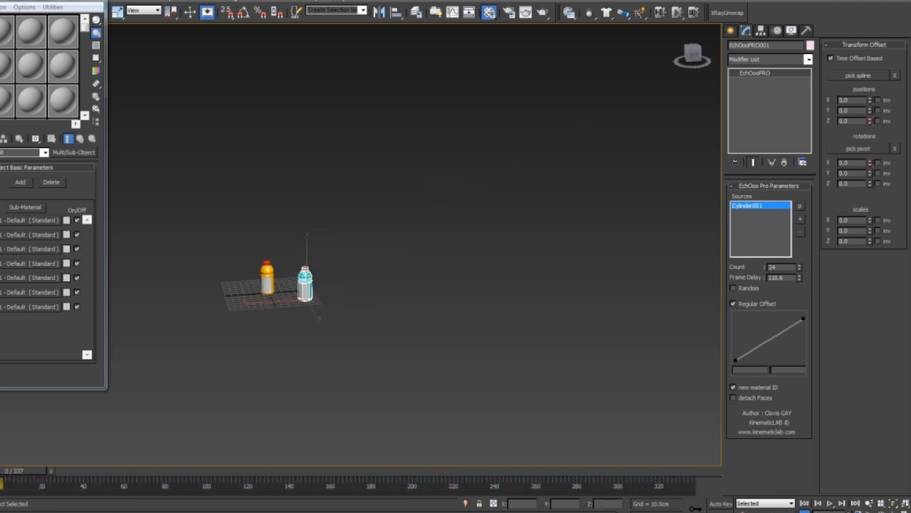
pyautogui.keyDown('alt'); pyautogui.moveTo(555, 196); pyautogui.dragTo(488, 156, button='middle'); pyautogui.keyUp('alt')
pyautogui.scroll(3, 487, 156)
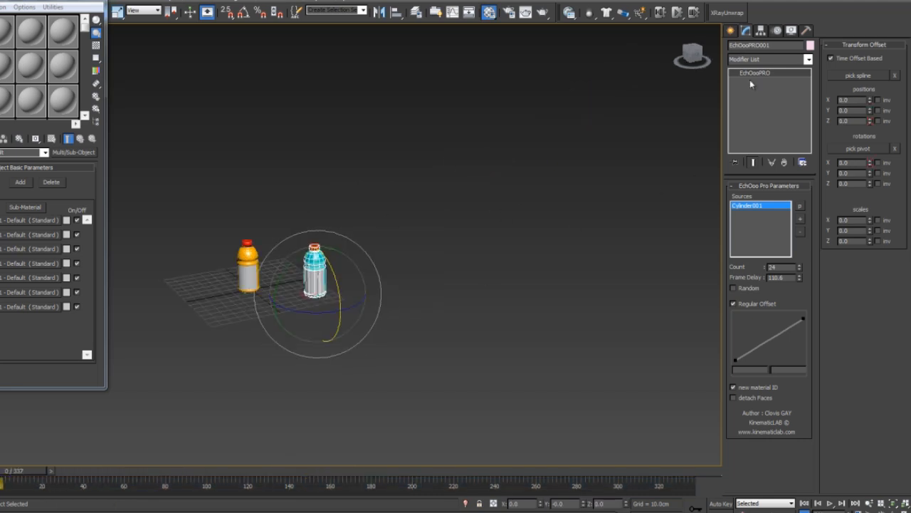
# Select the orange source bottle and delete its animation keys after frame 0.
pyautogui.click(254, 264)
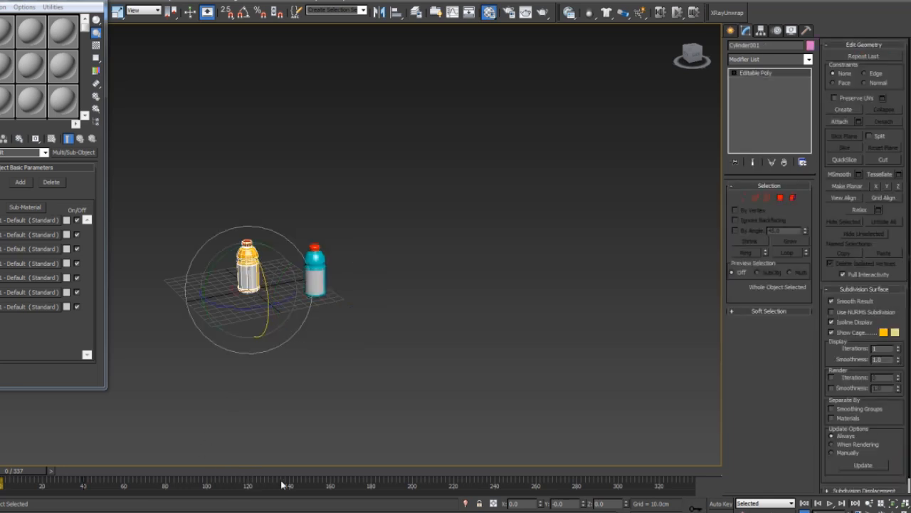
pyautogui.moveTo(185, 477); pyautogui.dragTo(31, 488)
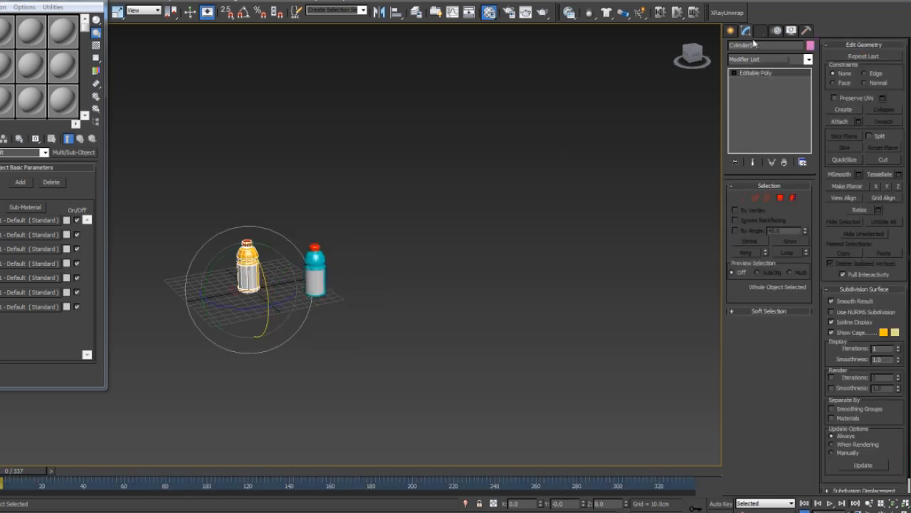
# Create a Point helper with a 20 cm cross in front of the two bottles.
pyautogui.click(731, 32)
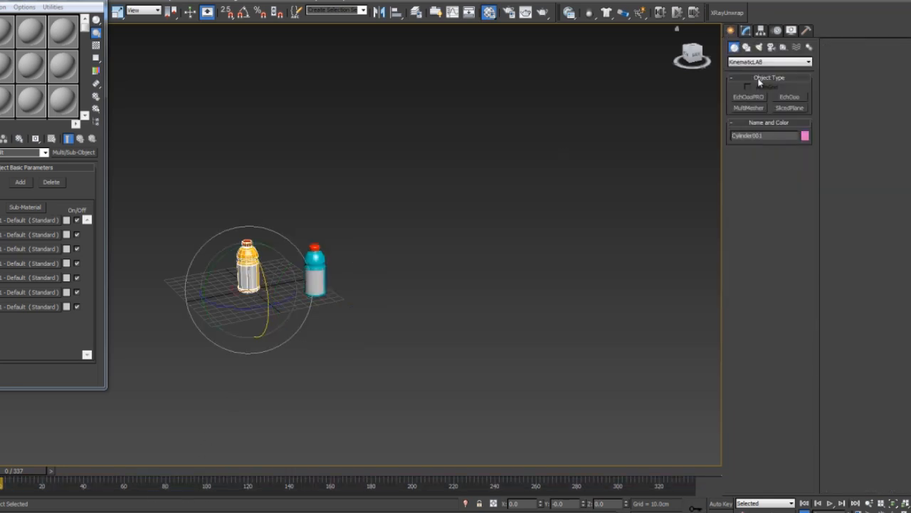
pyautogui.click(782, 47)
pyautogui.click(748, 130)
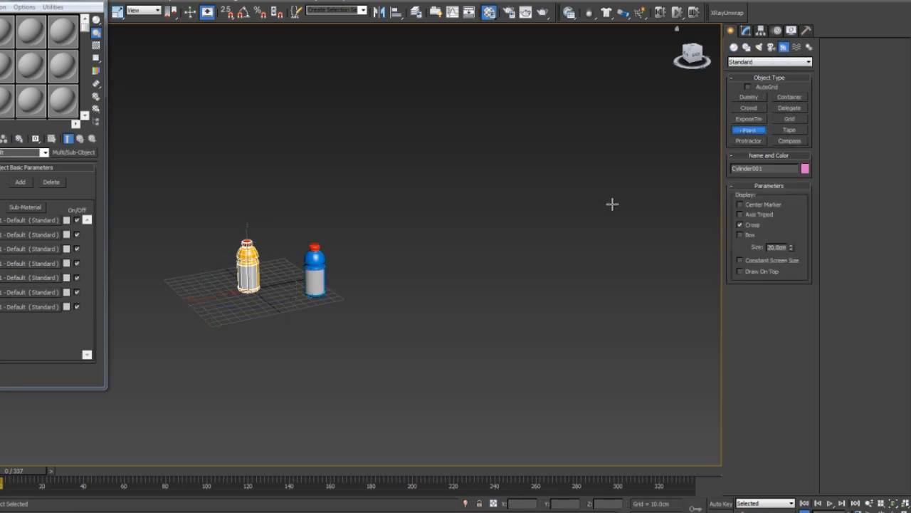
pyautogui.click(259, 356)
pyautogui.rightClick(322, 311)
pyautogui.keyDown('alt'); pyautogui.moveTo(388, 288); pyautogui.dragTo(394, 296, button='middle'); pyautogui.keyUp('alt')
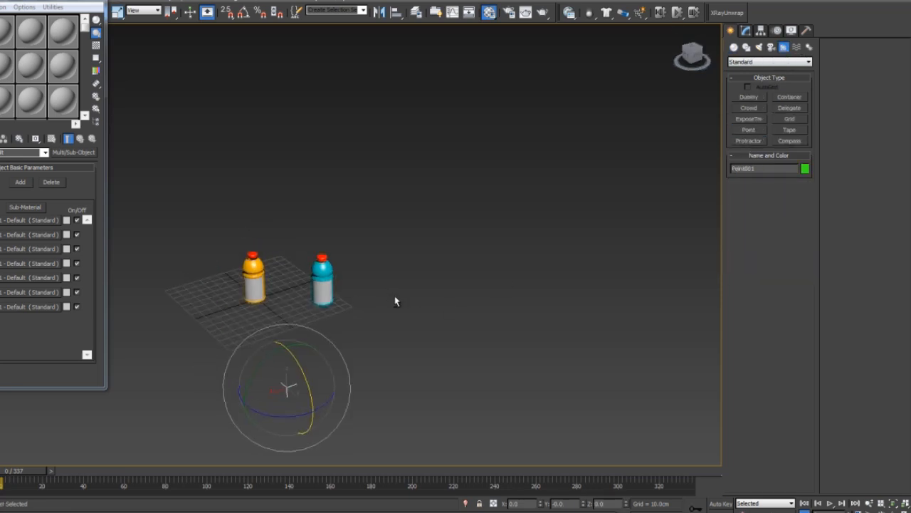
# Pick the Point helper as the echo object's rotation pivot and set the X rotation offset to about 342.6.
pyautogui.click(322, 274)
pyautogui.click(745, 30)
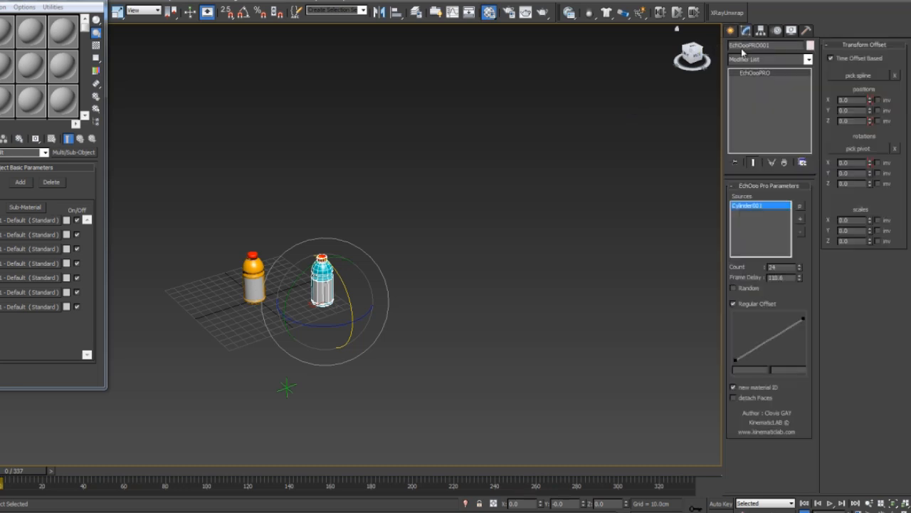
pyautogui.click(850, 149)
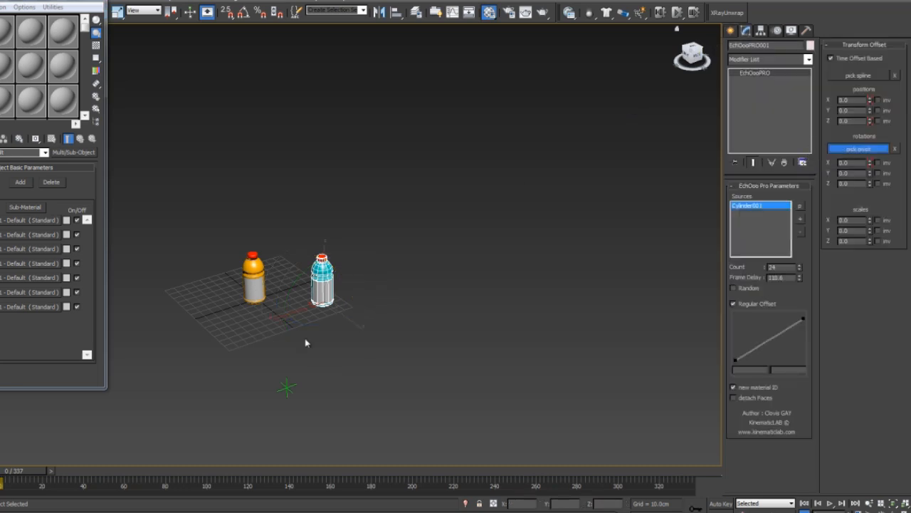
pyautogui.click(287, 387)
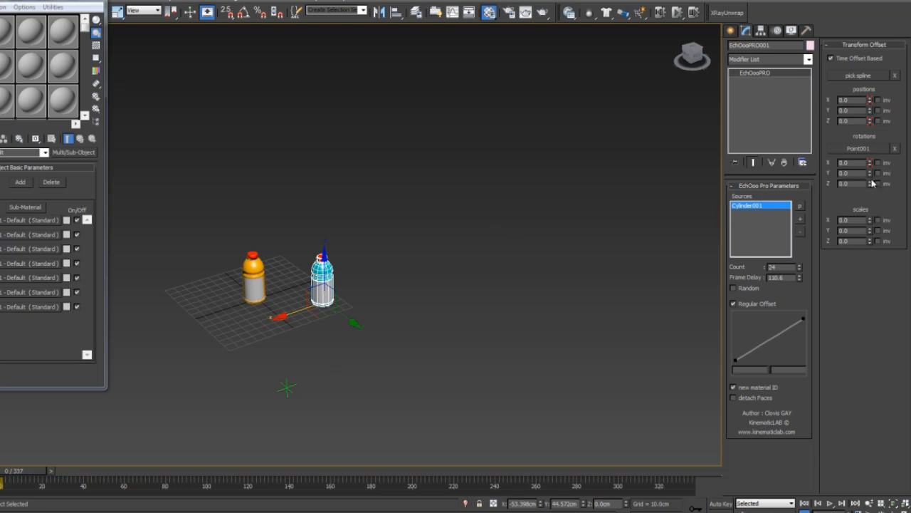
pyautogui.moveTo(870, 166); pyautogui.dragTo(403, 55)
pyautogui.keyDown('alt'); pyautogui.moveTo(363, 221); pyautogui.dragTo(418, 207, button='middle'); pyautogui.keyUp('alt')
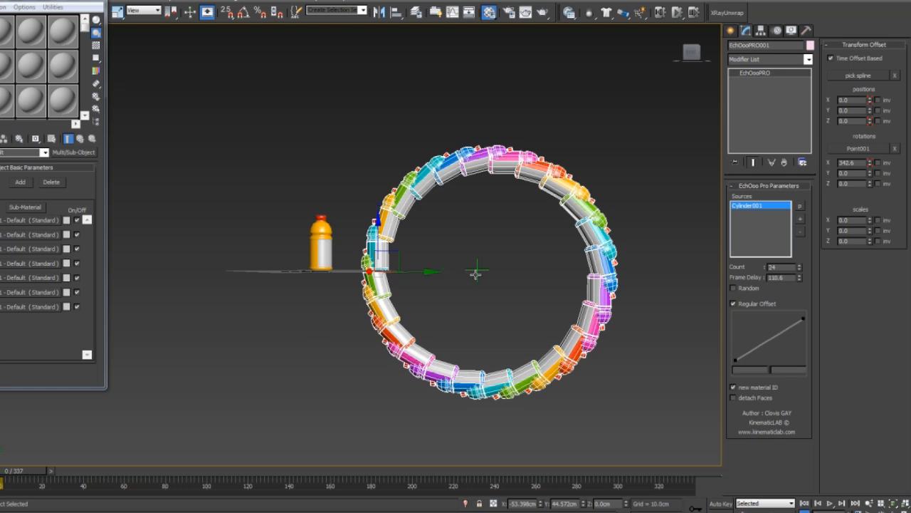
# Move the Point helper away from the bottles along Y to enlarge the ring of copies.
pyautogui.click(475, 273)
pyautogui.keyDown('alt'); pyautogui.moveTo(475, 273); pyautogui.dragTo(490, 287, button='middle'); pyautogui.keyUp('alt')
pyautogui.moveTo(491, 287); pyautogui.dragTo(687, 334)
pyautogui.moveTo(471, 264); pyautogui.dragTo(436, 257, button='middle')
pyautogui.scroll(-3, 436, 257)
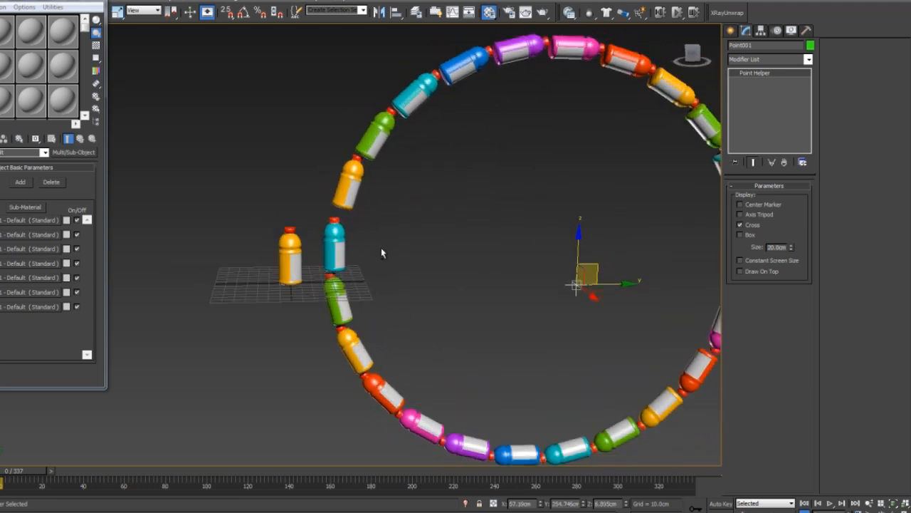
# Rotate the orange source bottle onto its side so the copies' caps point towards the ring's centre.
pyautogui.moveTo(380, 248); pyautogui.dragTo(263, 235, button='middle')
pyautogui.click(194, 288)
pyautogui.scroll(-4, 194, 288)
pyautogui.press('e')
pyautogui.moveTo(197, 246); pyautogui.dragTo(185, 140)
# Move the Point helper closer to the bottles, to about Y 183 cm and Z 29 cm, to shrink the ring.
pyautogui.click(361, 261)
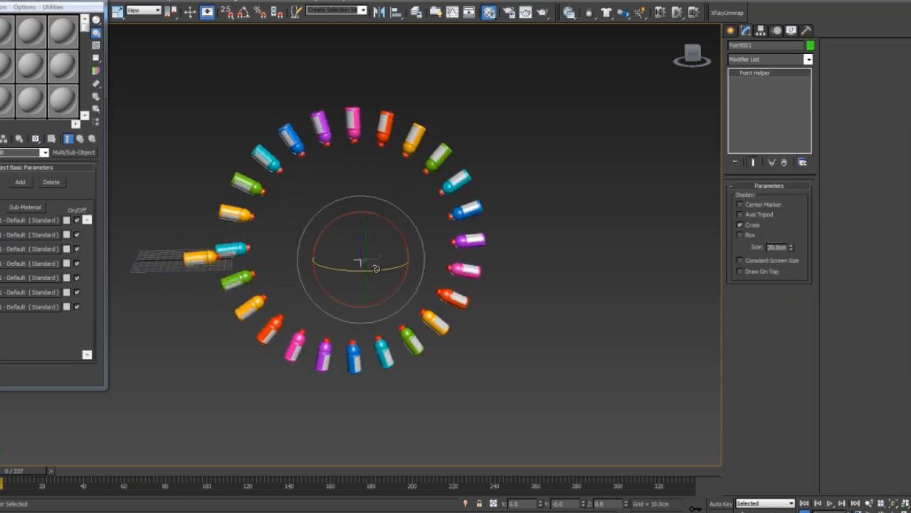
pyautogui.press('w')
pyautogui.moveTo(381, 238); pyautogui.dragTo(331, 225)
# Set the echo object's X position offset to about -6.8 to spread the ring into a spiral.
pyautogui.click(242, 256)
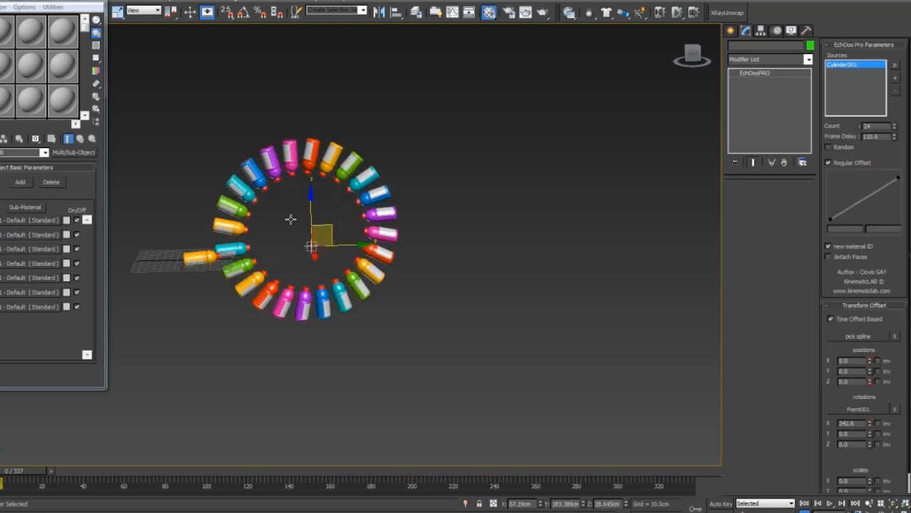
pyautogui.moveTo(869, 102); pyautogui.dragTo(870, 162)
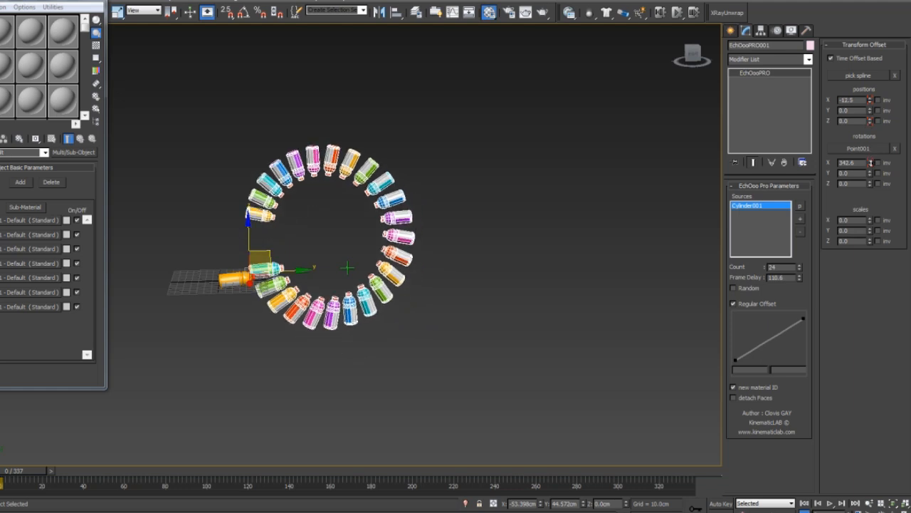
pyautogui.keyDown('alt'); pyautogui.moveTo(498, 285); pyautogui.dragTo(456, 299, button='middle'); pyautogui.keyUp('alt')
pyautogui.moveTo(874, 101); pyautogui.dragTo(864, 72)
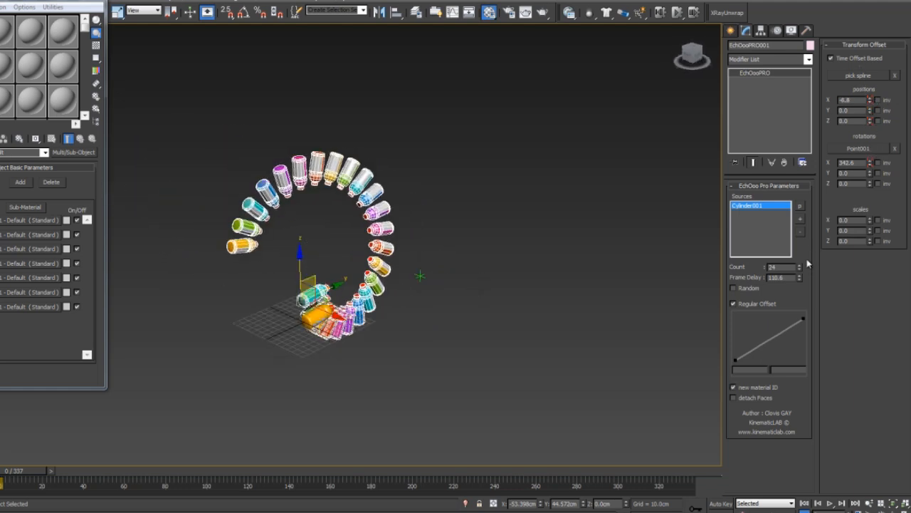
# Raise the echo copy count to about 257 and inspect the dense spiral from several angles.
pyautogui.moveTo(798, 264); pyautogui.dragTo(788, 146)
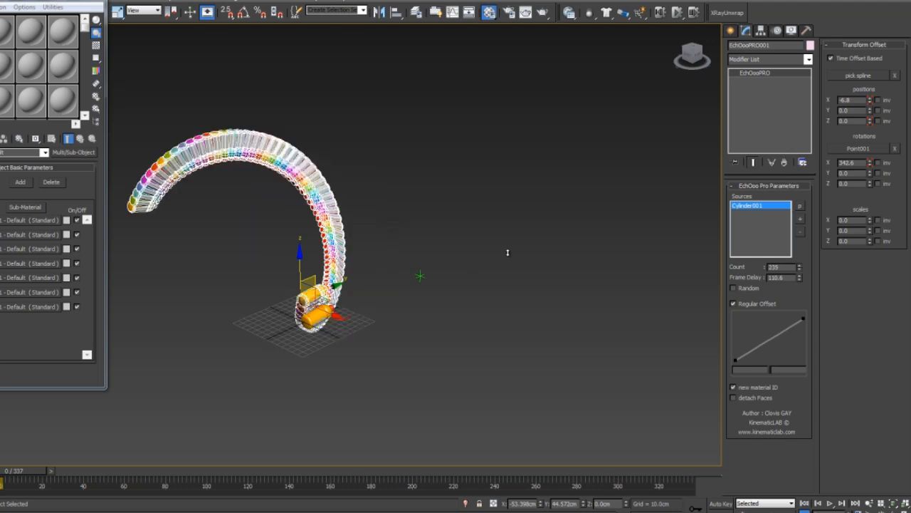
pyautogui.moveTo(494, 233); pyautogui.dragTo(342, 237)
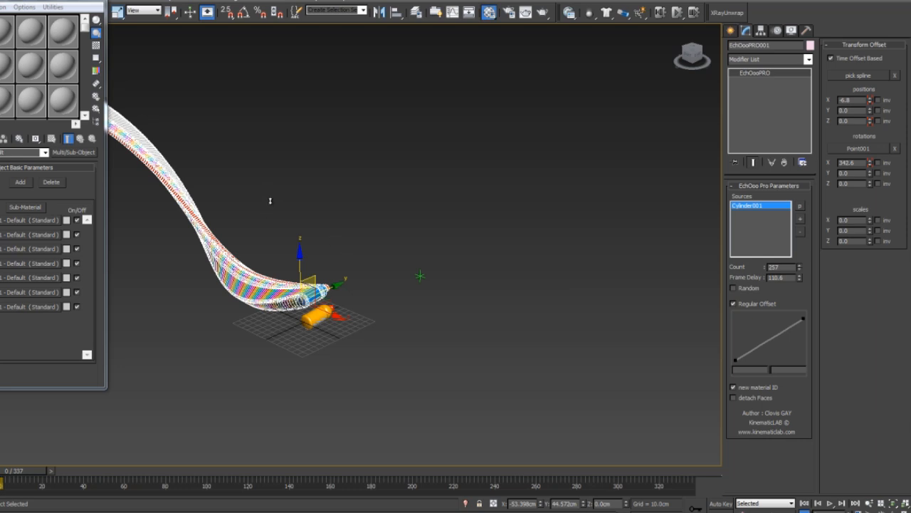
pyautogui.moveTo(271, 201); pyautogui.dragTo(360, 265, button='middle')
pyautogui.scroll(-5, 470, 256)
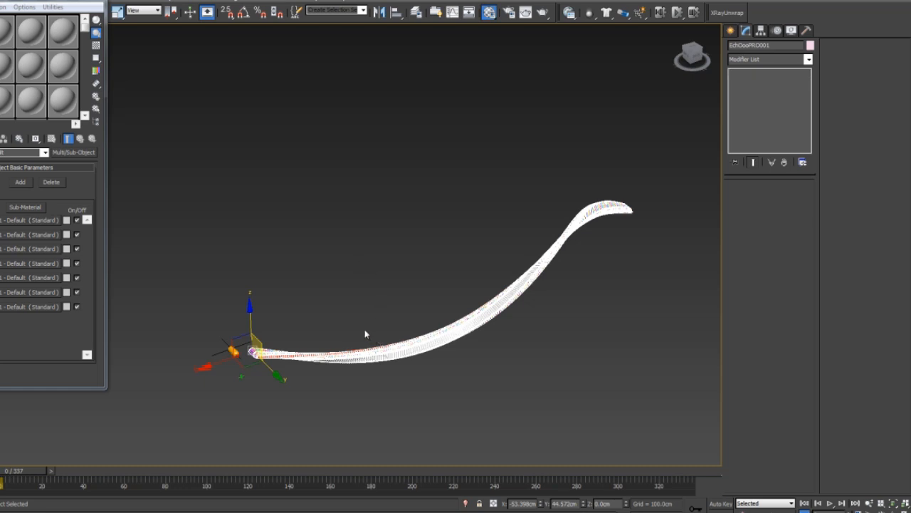
pyautogui.moveTo(370, 311)
pyautogui.keyDown('alt'); pyautogui.mouseDown(button='middle')
pyautogui.moveTo(370, 417)
pyautogui.moveTo(455, 301)
pyautogui.mouseUp(button='middle'); pyautogui.keyUp('alt')
pyautogui.scroll(5, 455, 302)
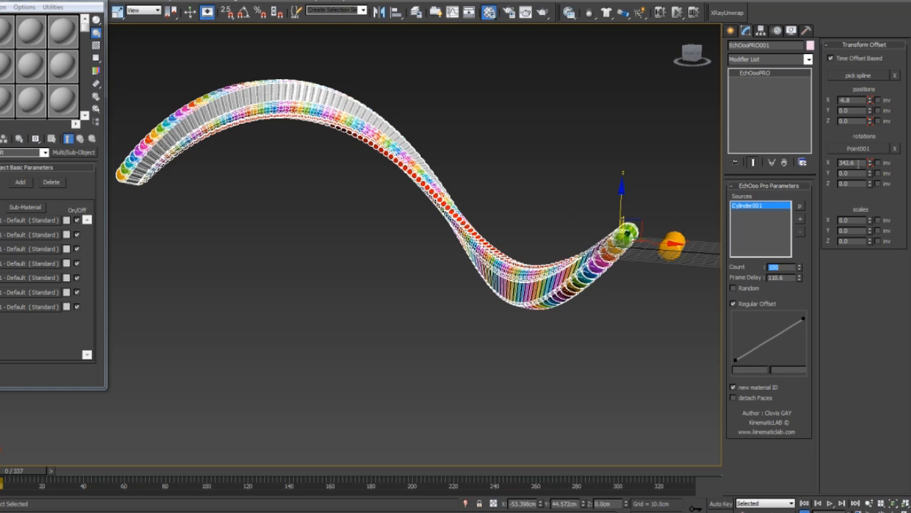
# Set the echo object's copy count to 100 and its X rotation offset to 2000.
pyautogui.write('2000.0')
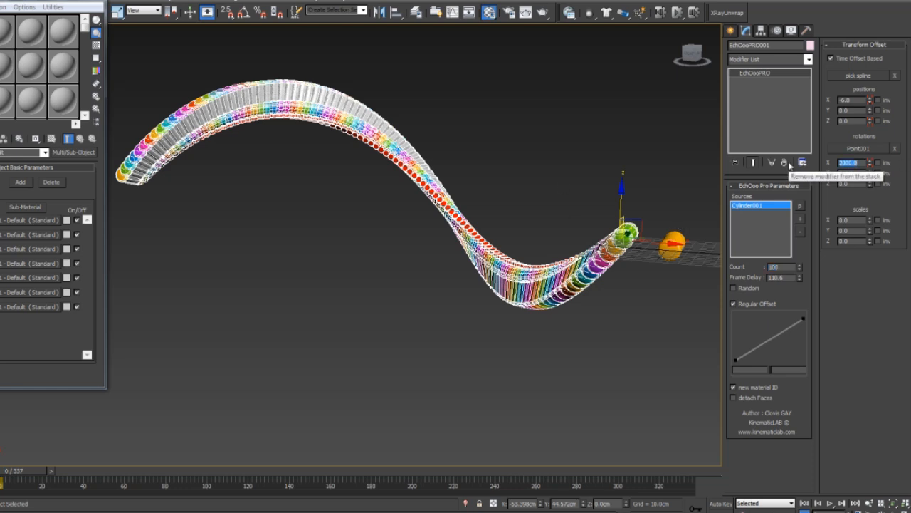
pyautogui.keyDown('alt'); pyautogui.moveTo(534, 210); pyautogui.dragTo(541, 233, button='middle'); pyautogui.keyUp('alt')
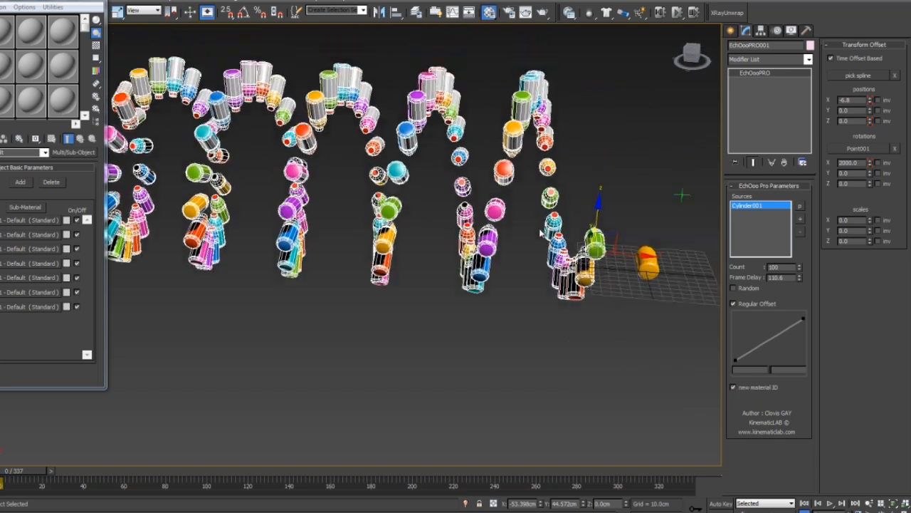
pyautogui.scroll(-2, 541, 233)
# Set the X position offset to about -22.1 to stretch the coil of bottles.
pyautogui.moveTo(864, 77)
pyautogui.mouseDown()
pyautogui.moveTo(863, 56)
pyautogui.moveTo(869, 93)
pyautogui.mouseUp()
pyautogui.moveTo(870, 145); pyautogui.dragTo(873, 178)
pyautogui.keyDown('alt'); pyautogui.moveTo(609, 217); pyautogui.dragTo(388, 234, button='middle'); pyautogui.keyUp('alt')
# Try moving the Point helper to reshape the coil, and undo the move.
pyautogui.click(453, 368)
pyautogui.keyDown('alt'); pyautogui.moveTo(463, 337); pyautogui.dragTo(476, 319, button='middle'); pyautogui.keyUp('alt')
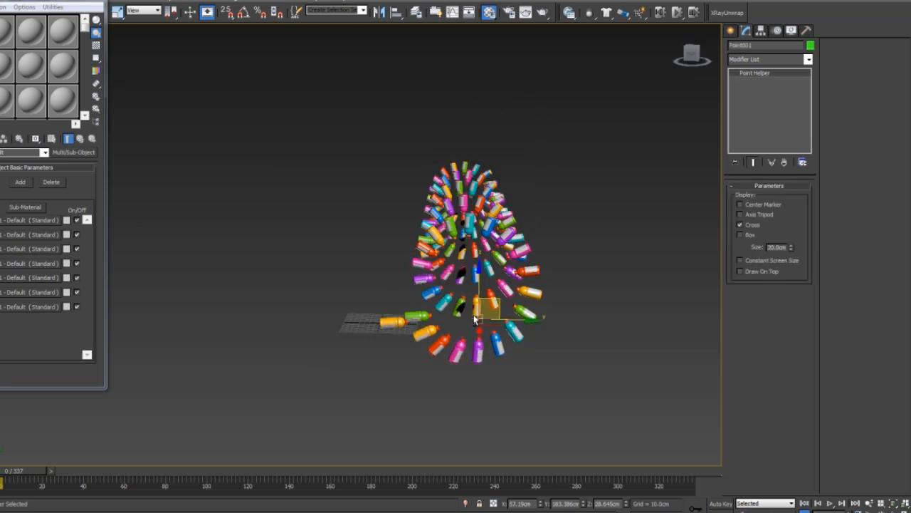
pyautogui.moveTo(471, 286); pyautogui.dragTo(510, 246)
pyautogui.hotkey('ctrl', 'z')
# Set the echo object's copy count to 50 and its X rotation offset to 350.
pyautogui.click(533, 271)
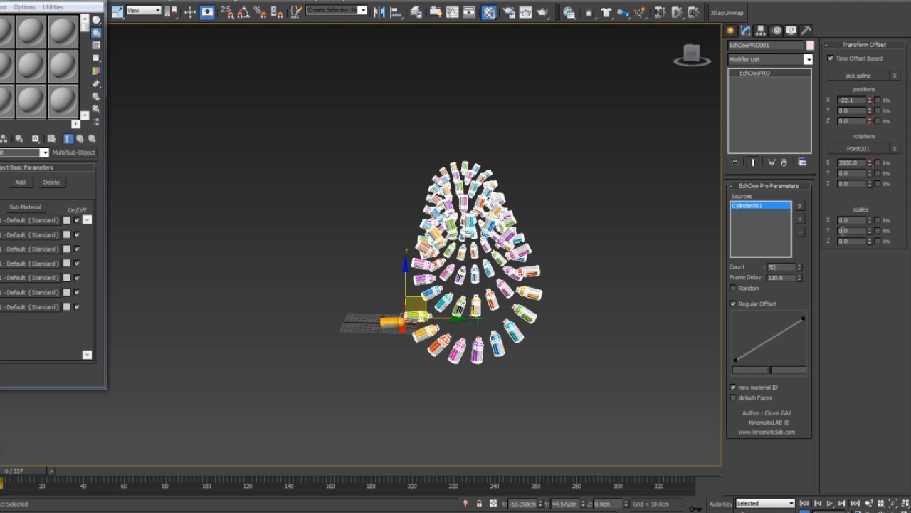
pyautogui.write('390')
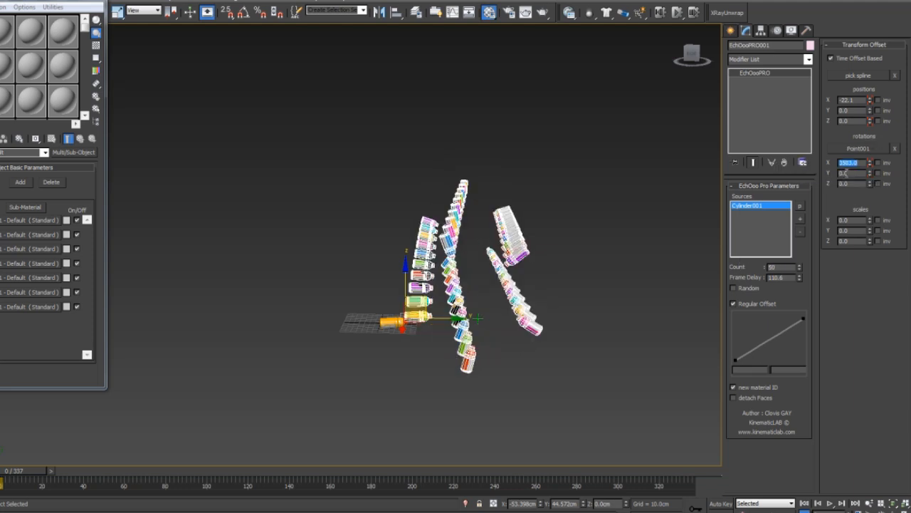
pyautogui.press('Return')
# Reset the X position offset to 0 and set the Y position offset to about 18.5.
pyautogui.keyDown('alt'); pyautogui.moveTo(460, 245); pyautogui.dragTo(510, 276, button='middle'); pyautogui.keyUp('alt')
pyautogui.rightClick(872, 100)
pyautogui.moveTo(869, 116); pyautogui.dragTo(820, 44)
pyautogui.keyDown('alt'); pyautogui.moveTo(578, 370); pyautogui.dragTo(568, 244, button='middle'); pyautogui.keyUp('alt')
pyautogui.scroll(-3, 498, 226)
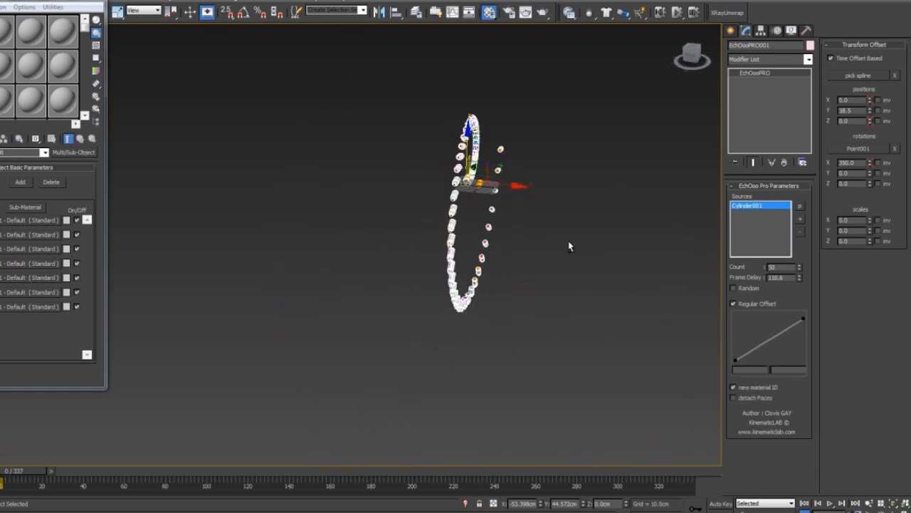
# Reposition the Point helper slightly within the spiral and reselect the echo object.
pyautogui.click(500, 168)
pyautogui.keyDown('alt'); pyautogui.moveTo(500, 168); pyautogui.dragTo(467, 222, button='middle'); pyautogui.keyUp('alt')
pyautogui.moveTo(521, 179)
pyautogui.mouseDown()
pyautogui.moveTo(397, 222)
pyautogui.moveTo(460, 297)
pyautogui.moveTo(543, 236)
pyautogui.moveTo(508, 150)
pyautogui.moveTo(443, 155)
pyautogui.moveTo(522, 176)
pyautogui.mouseUp()
pyautogui.moveTo(504, 230); pyautogui.dragTo(511, 262, button='middle')
pyautogui.scroll(5, 510, 262)
pyautogui.click(471, 202)
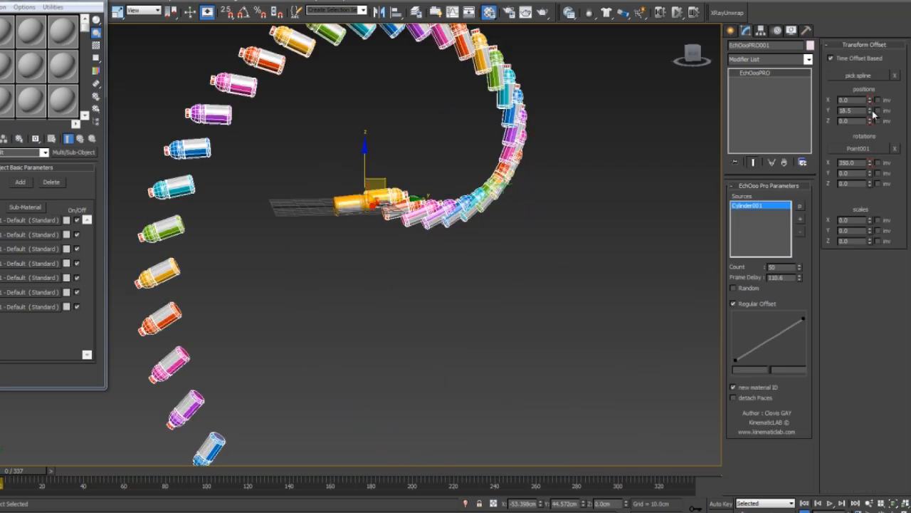
# Reset the Y position offset to 0 and set the copy count to 30.
pyautogui.keyDown('alt'); pyautogui.moveTo(562, 221); pyautogui.dragTo(602, 256, button='middle'); pyautogui.keyUp('alt')
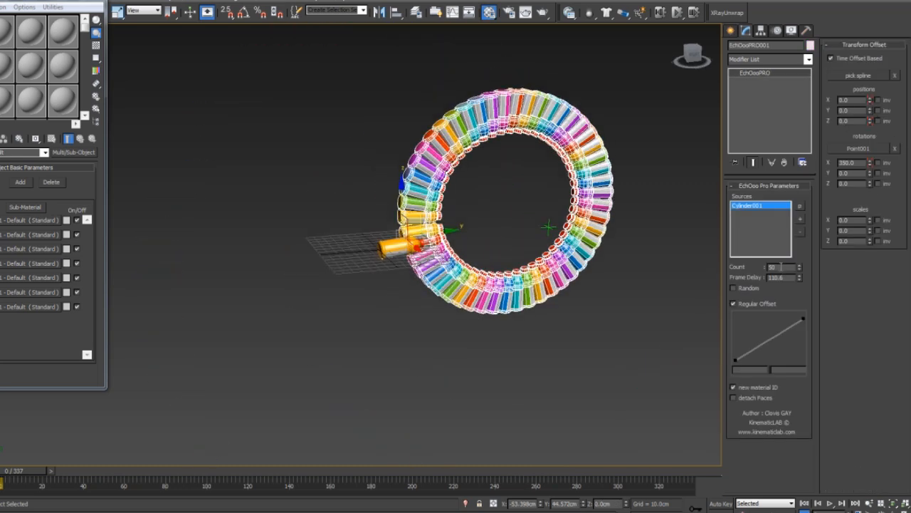
pyautogui.write('30')
pyautogui.press('Return')
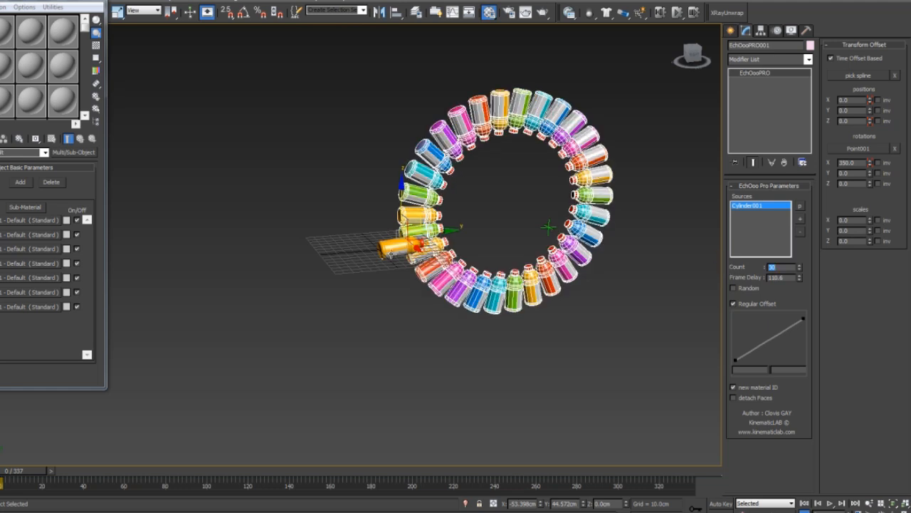
# Try rotating and moving the orange source bottle to preview the effect on the ring, cancelling each transform.
pyautogui.click(389, 254)
pyautogui.press('e')
pyautogui.moveTo(369, 208); pyautogui.dragTo(292, 299)
pyautogui.rightClick(292, 300)
pyautogui.press('w')
pyautogui.moveTo(398, 247); pyautogui.dragTo(405, 348)
pyautogui.rightClick(384, 233)
pyautogui.press('e')
pyautogui.rightClick(405, 349)
# Try scaling the source bottle to preview the effect on the copies, and cancel the scaling.
pyautogui.press('r')
pyautogui.moveTo(324, 253); pyautogui.dragTo(350, 261)
pyautogui.moveTo(339, 264); pyautogui.dragTo(290, 284)
pyautogui.rightClick(289, 284)
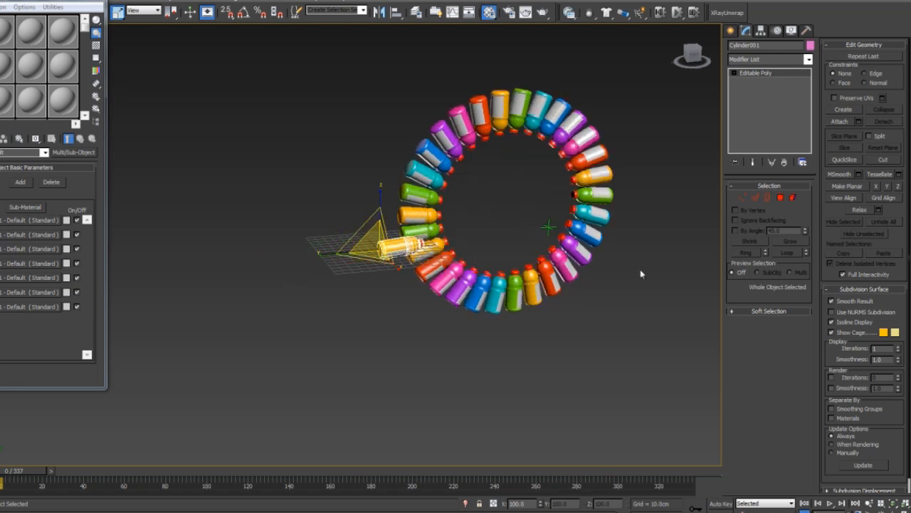
# Record a rotation key for the source bottle at frame 60 with Auto Key, and turn Auto Key off.
pyautogui.moveTo(146, 475); pyautogui.dragTo(131, 477)
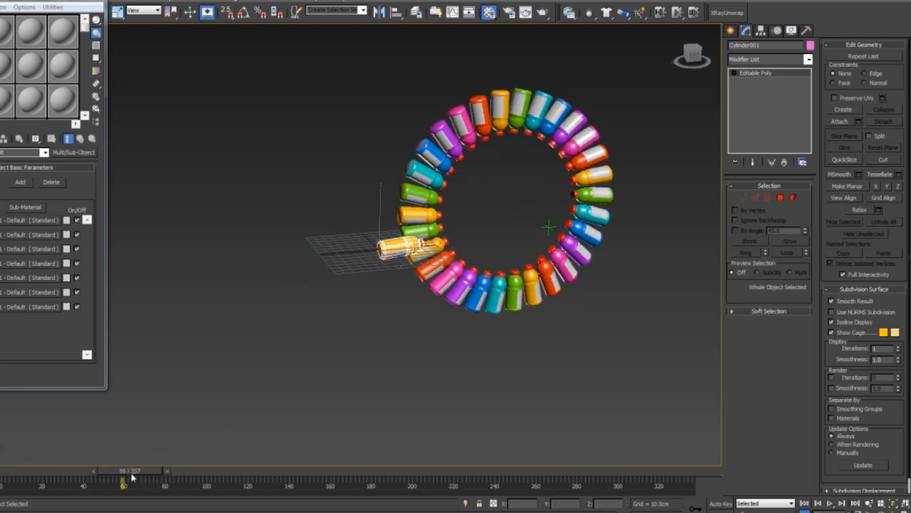
pyautogui.press('r')
pyautogui.click(721, 503)
pyautogui.press('e')
pyautogui.moveTo(360, 210); pyautogui.dragTo(254, 351)
pyautogui.click(726, 504)
# Select the echo object, scrub through the delayed rotation of the copies, and return to frame 0.
pyautogui.click(450, 277)
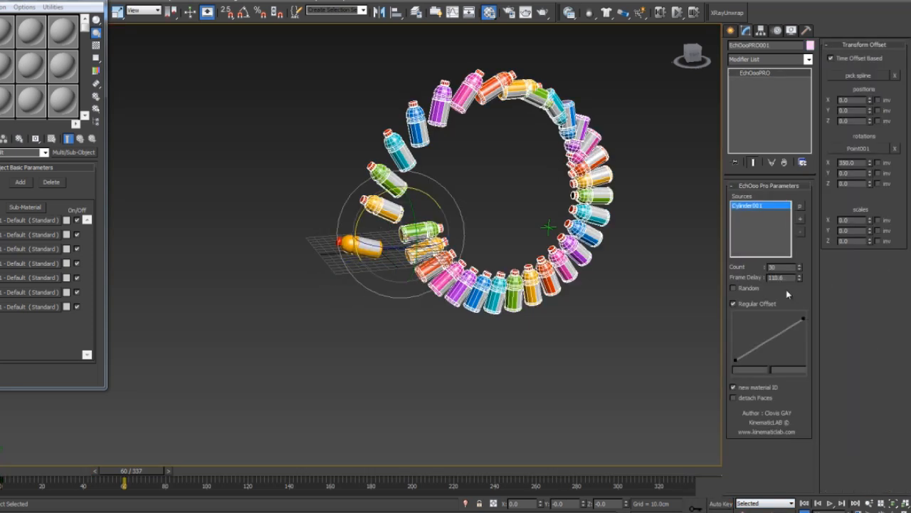
pyautogui.moveTo(6, 472); pyautogui.dragTo(495, 491)
pyautogui.press('Home')
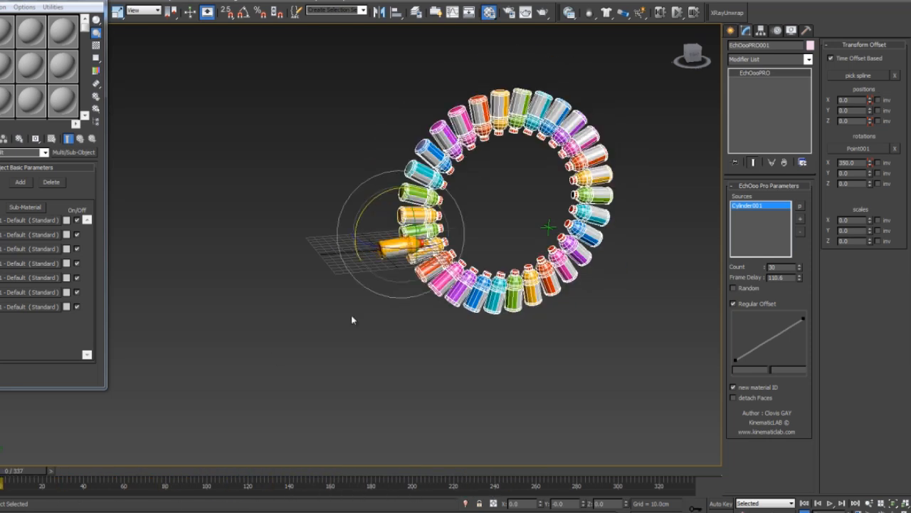
# Assign a Noise Rotation controller to the source bottle and turn off its Fractal Noise option.
pyautogui.click(385, 244)
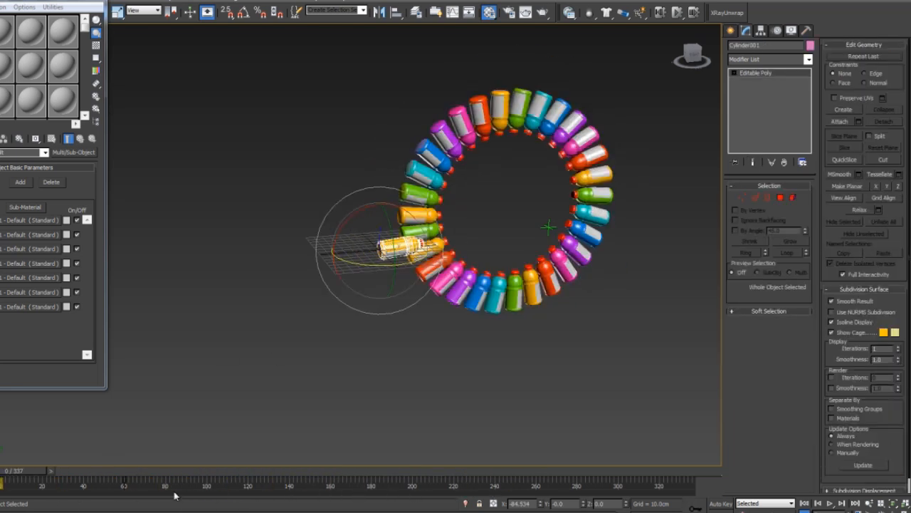
pyautogui.click(778, 31)
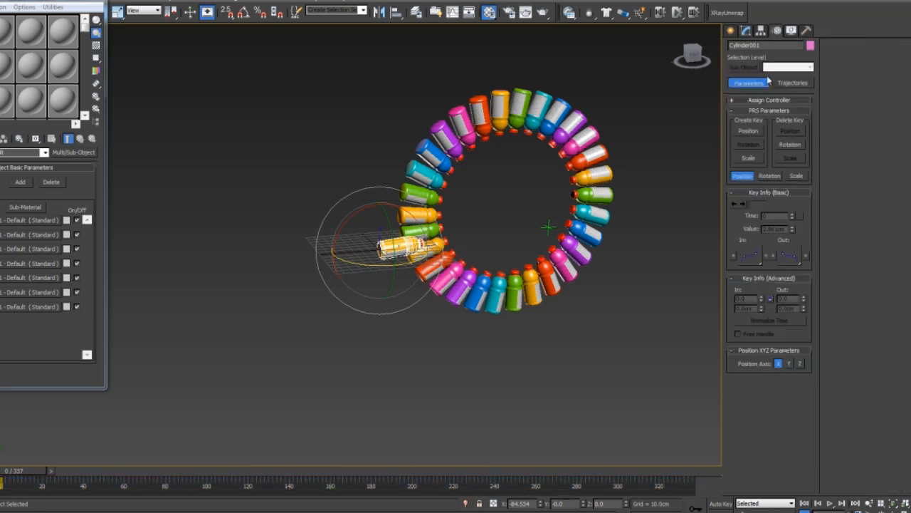
pyautogui.click(759, 100)
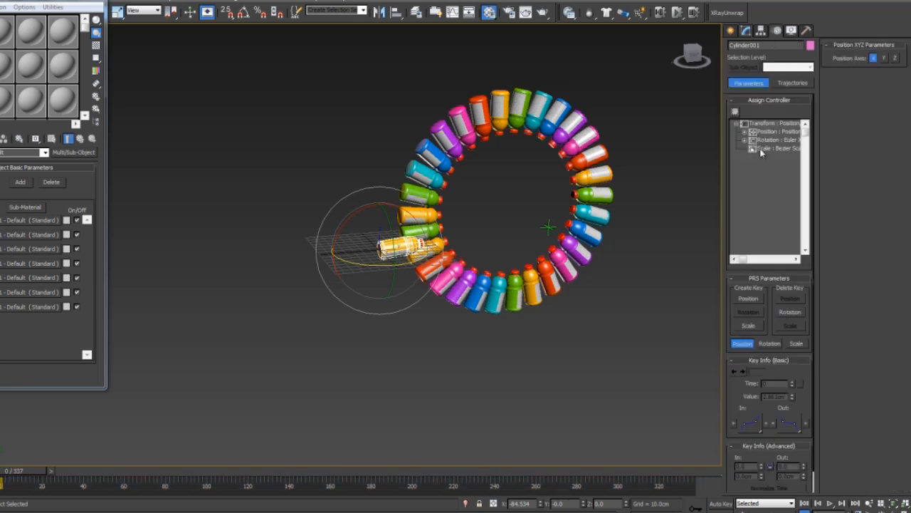
pyautogui.click(736, 113)
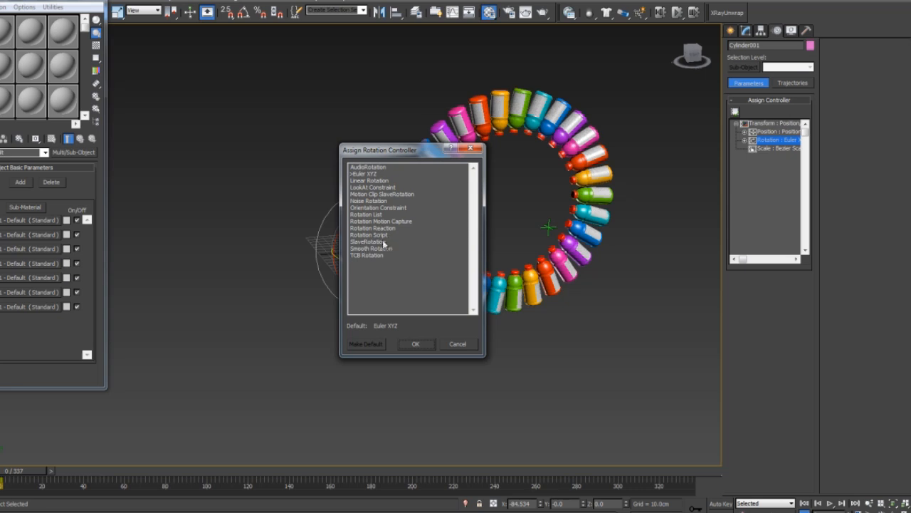
pyautogui.doubleClick(370, 201)
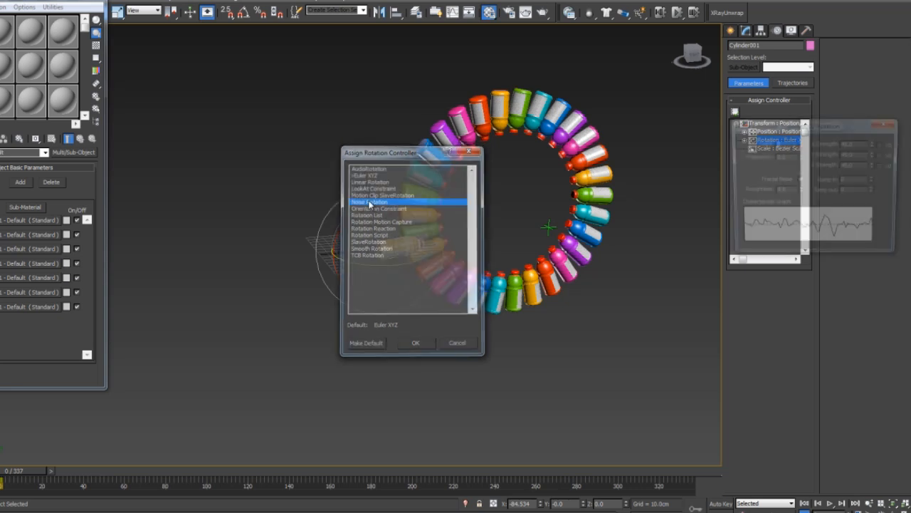
pyautogui.click(798, 180)
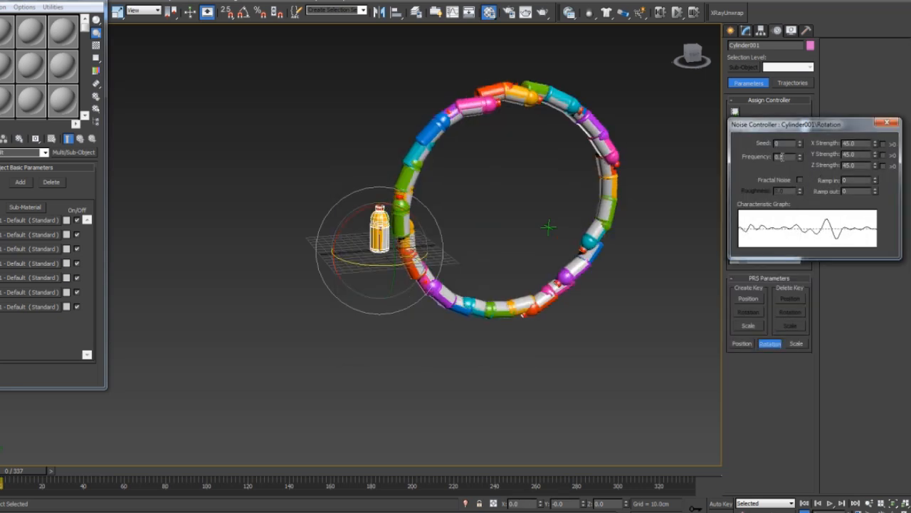
# Set the source bottle's rotation noise to frequency 0.05 and X, Y and Z strengths to 180, and scrub the animation.
pyautogui.press('Return')
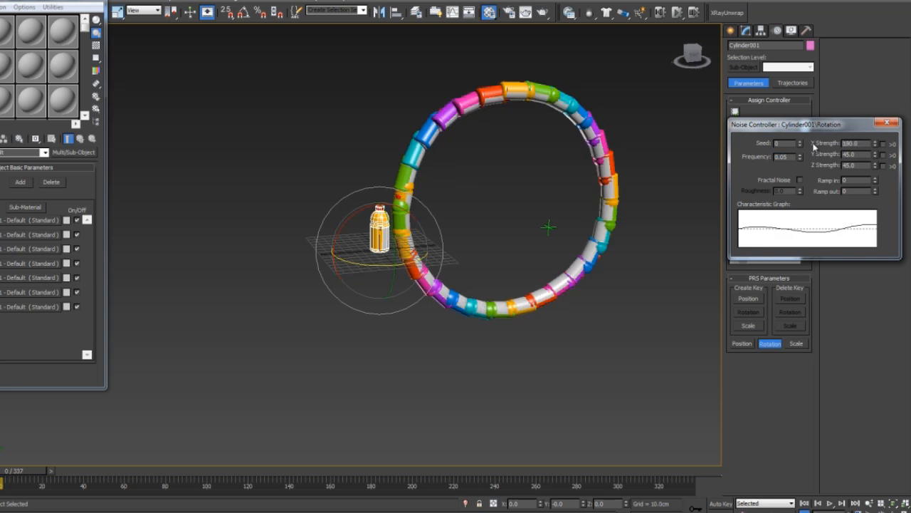
pyautogui.press('Tab')
pyautogui.write('180')
pyautogui.press('Tab')
pyautogui.write('180')
pyautogui.press('Return')
pyautogui.moveTo(16, 476); pyautogui.dragTo(308, 473)
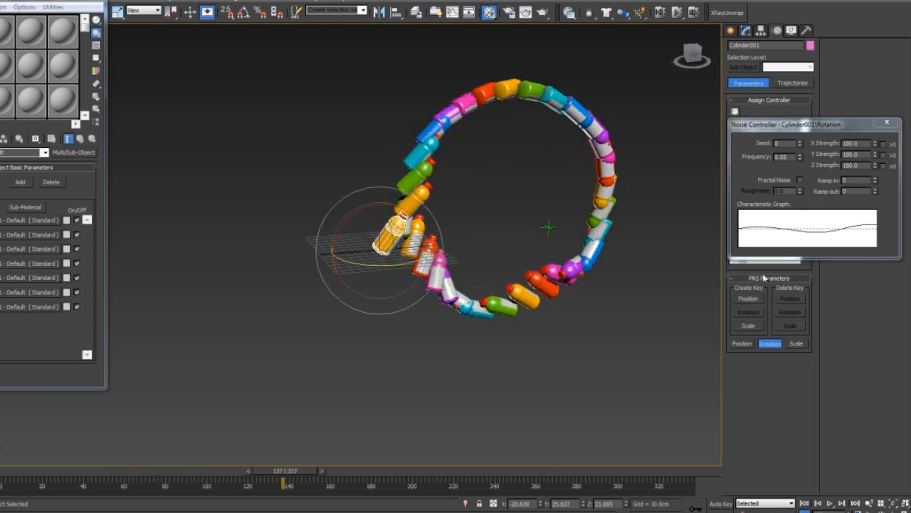
# Reset the rotation noise's Y and Z strengths to 0, scrub to frame 235, and close the noise settings.
pyautogui.rightClick(876, 165)
pyautogui.rightClick(877, 155)
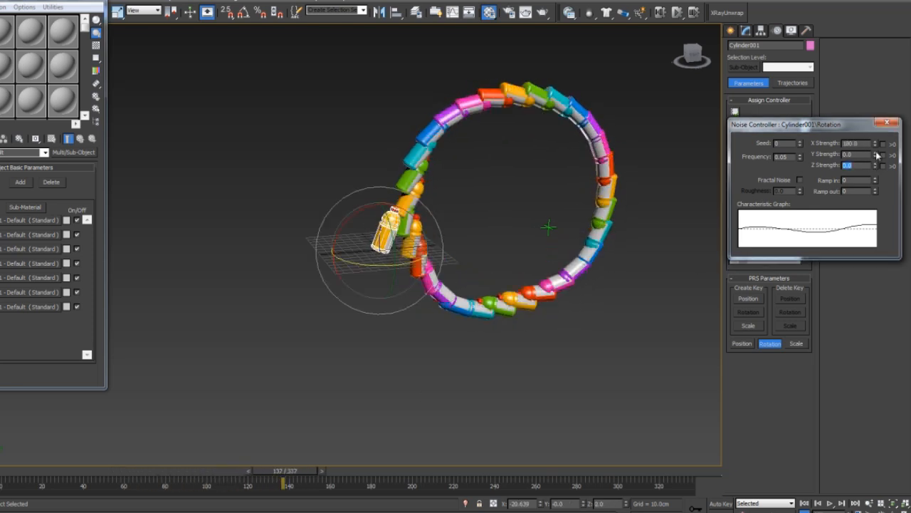
pyautogui.moveTo(283, 475); pyautogui.dragTo(484, 455)
pyautogui.click(887, 124)
pyautogui.moveTo(373, 226); pyautogui.dragTo(252, 248, button='middle')
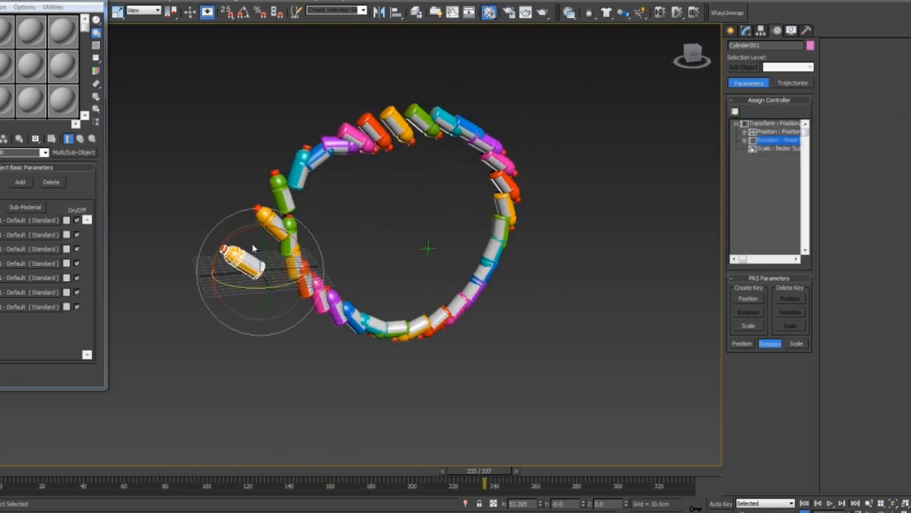
# Select the echo object made of bottle copies and set its Y rotation offset to 464.
pyautogui.click(428, 248)
pyautogui.keyDown('alt'); pyautogui.moveTo(429, 249); pyautogui.dragTo(426, 226, button='middle'); pyautogui.keyUp('alt')
pyautogui.press('w')
pyautogui.keyDown('alt'); pyautogui.moveTo(355, 174); pyautogui.dragTo(415, 234, button='middle'); pyautogui.keyUp('alt')
pyautogui.click(388, 185)
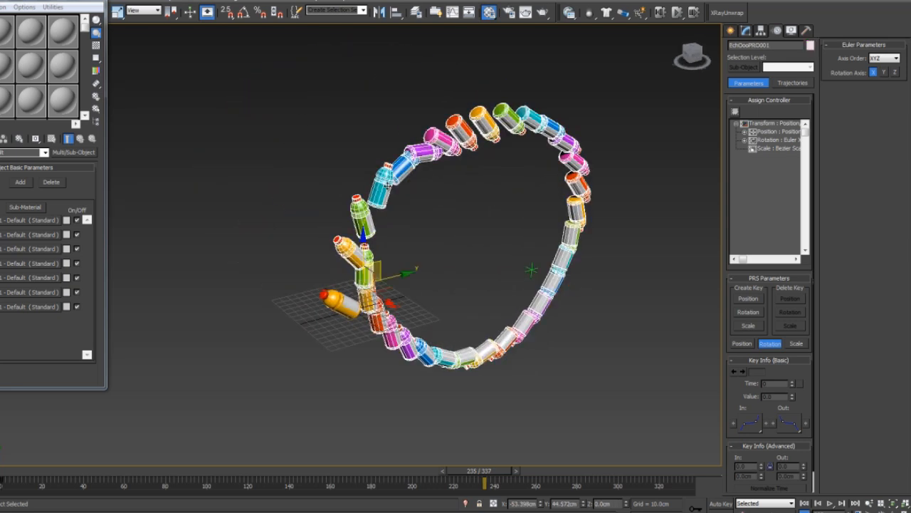
pyautogui.click(749, 31)
pyautogui.moveTo(870, 175); pyautogui.dragTo(870, 93)
# Move the point helper that serves as the copies' pivot to about X 57, Y 213, Z 24 cm.
pyautogui.keyDown('alt'); pyautogui.moveTo(566, 268); pyautogui.dragTo(576, 223, button='middle'); pyautogui.keyUp('alt')
pyautogui.moveTo(597, 289); pyautogui.dragTo(522, 317)
pyautogui.keyDown('alt'); pyautogui.moveTo(522, 318); pyautogui.dragTo(450, 315, button='middle'); pyautogui.keyUp('alt')
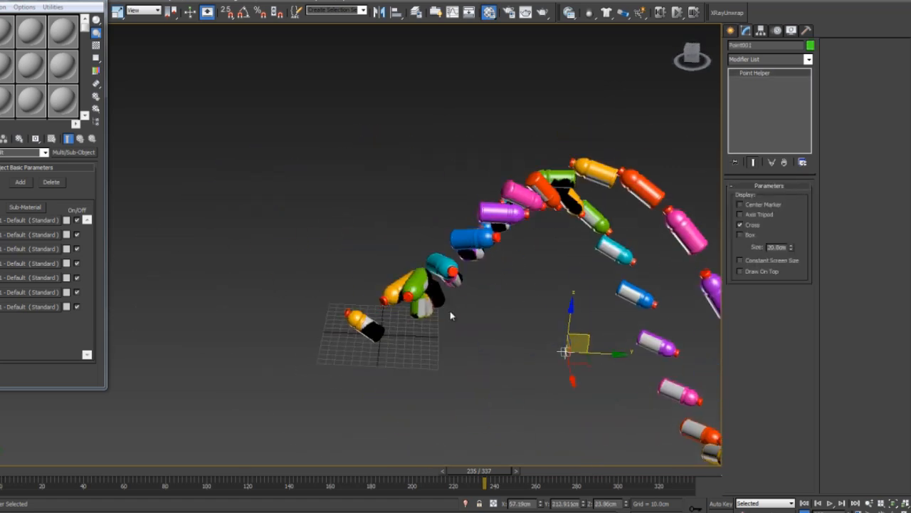
# Remove the pivot helper from the echo object and reset its X and Y rotation offsets to 0.
pyautogui.click(427, 308)
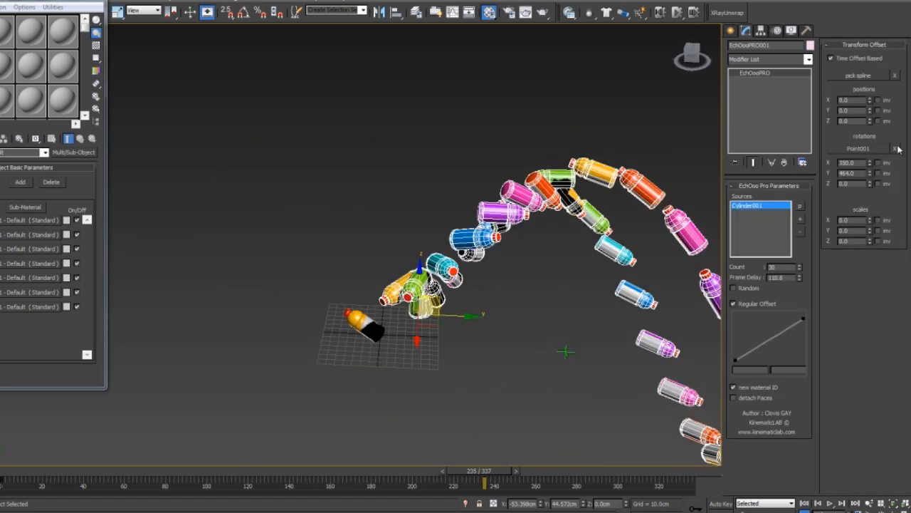
pyautogui.click(897, 149)
pyautogui.moveTo(469, 303); pyautogui.dragTo(418, 240, button='middle')
pyautogui.rightClick(871, 174)
pyautogui.rightClick(872, 164)
pyautogui.keyDown('alt'); pyautogui.moveTo(440, 285); pyautogui.dragTo(420, 258, button='middle'); pyautogui.keyUp('alt')
# Replace the source bottle's Noise Rotation controller with Euler XYZ.
pyautogui.click(301, 237)
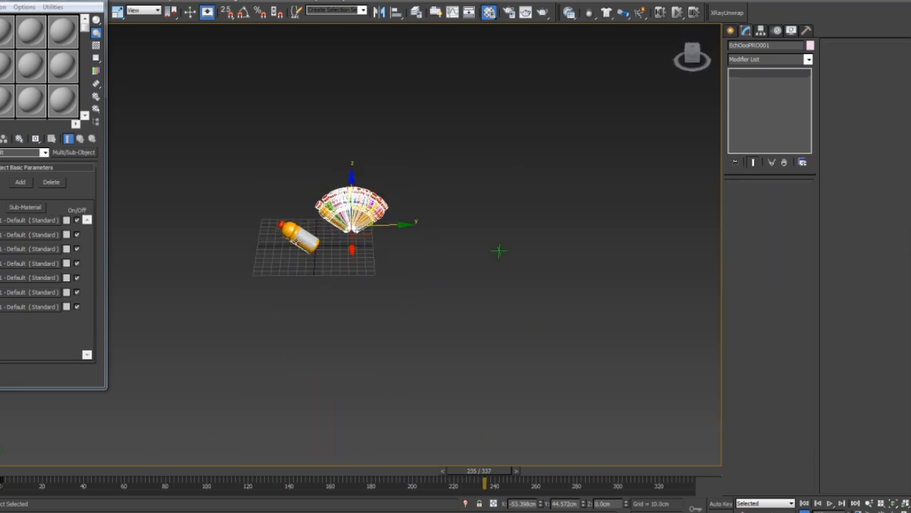
pyautogui.click(777, 30)
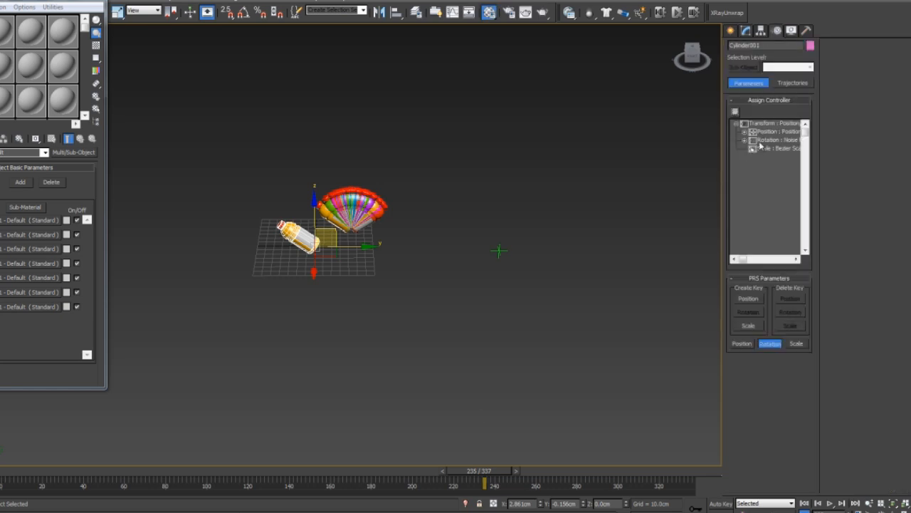
pyautogui.click(735, 111)
pyautogui.click(370, 178)
pyautogui.click(415, 342)
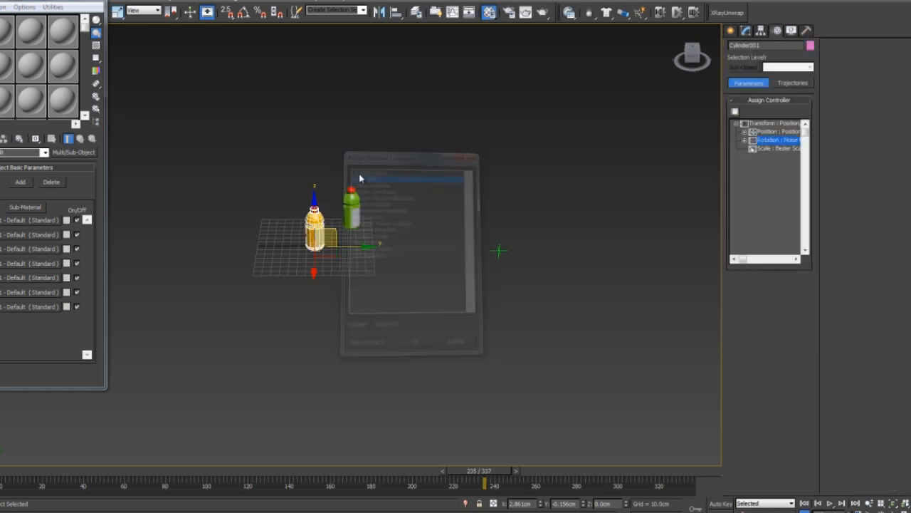
# Draw an open S-shaped line spline on the ground, curving around the bottles.
pyautogui.click(731, 32)
pyautogui.click(747, 47)
pyautogui.click(749, 105)
pyautogui.keyDown('alt'); pyautogui.moveTo(398, 299); pyautogui.dragTo(292, 296, button='middle'); pyautogui.keyUp('alt')
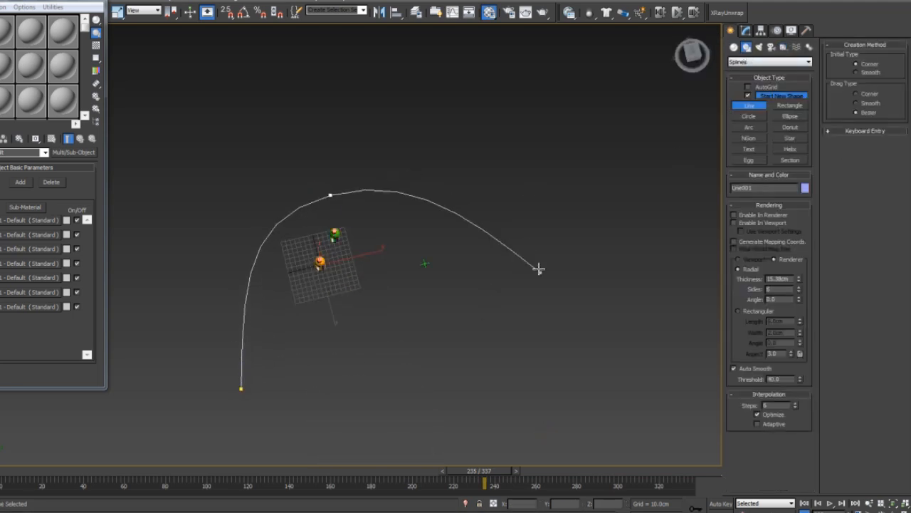
pyautogui.rightClick(654, 117)
pyautogui.rightClick(434, 167)
# Select the echo object and pick the new line as its position spline.
pyautogui.click(339, 233)
pyautogui.click(752, 32)
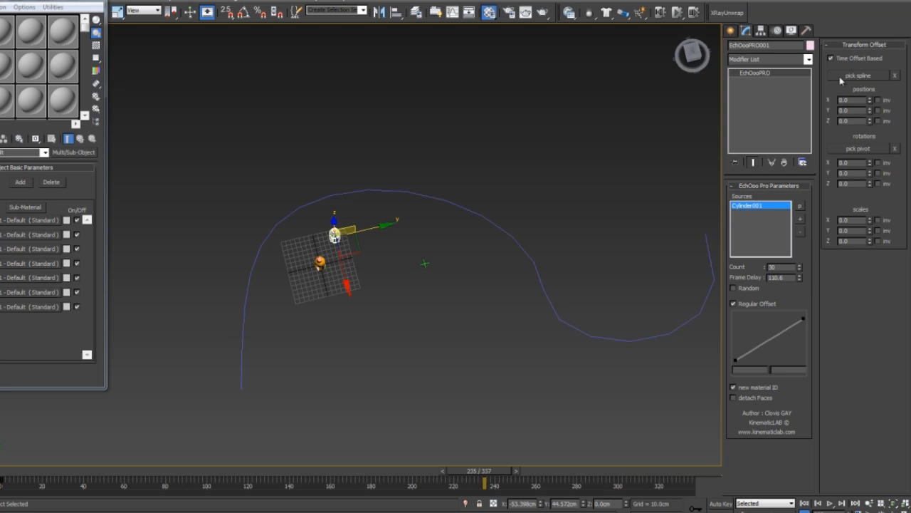
pyautogui.click(842, 76)
pyautogui.click(451, 206)
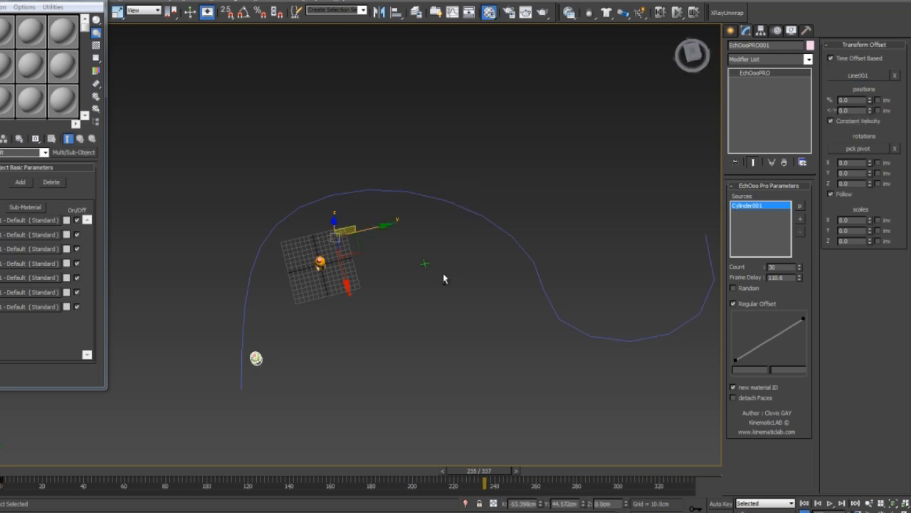
# Reset the echo object's absolute X and Y world position to 0 so the copies start on the spline.
pyautogui.keyDown('alt'); pyautogui.moveTo(443, 274); pyautogui.dragTo(338, 252, button='middle'); pyautogui.keyUp('alt')
pyautogui.click(93, 1)
pyautogui.rightClick(85, 13)
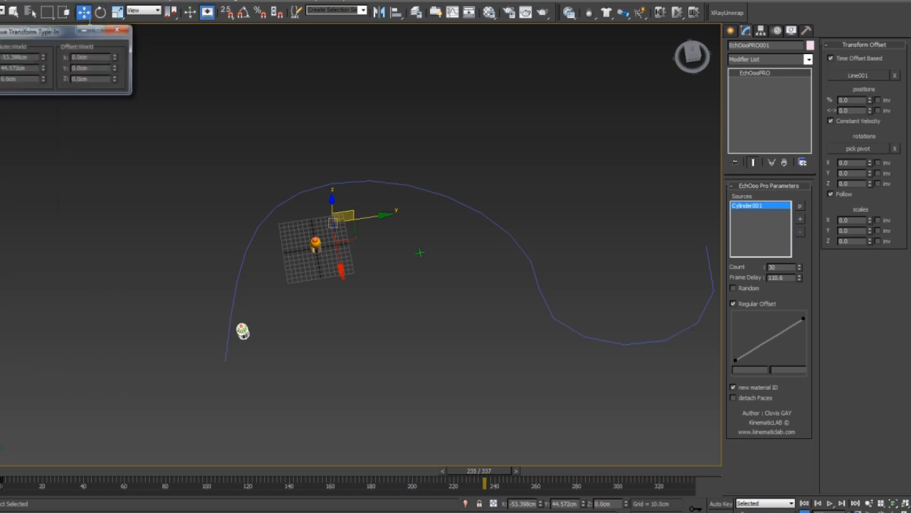
pyautogui.rightClick(43, 58)
pyautogui.click(126, 30)
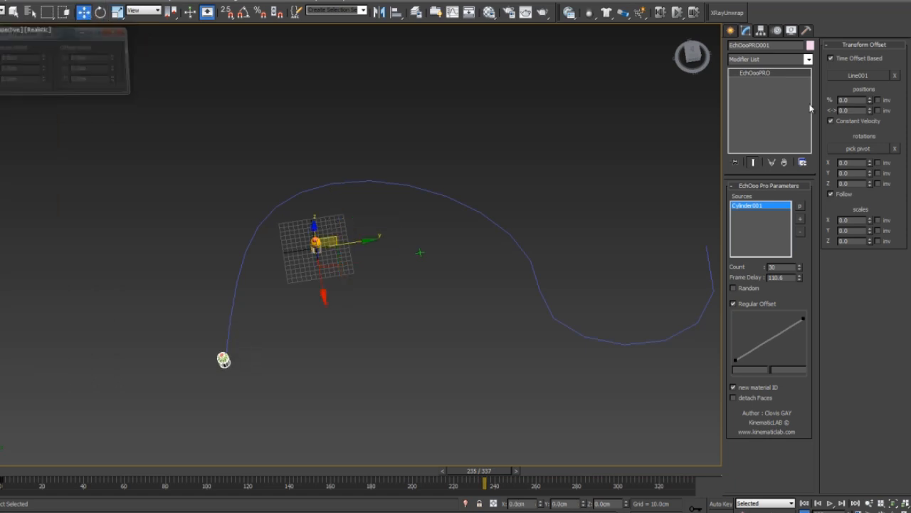
# Spread the bottle copies along the spline with a position offset of 100 %, and try its inverse option.
pyautogui.moveTo(861, 4); pyautogui.dragTo(878, 85)
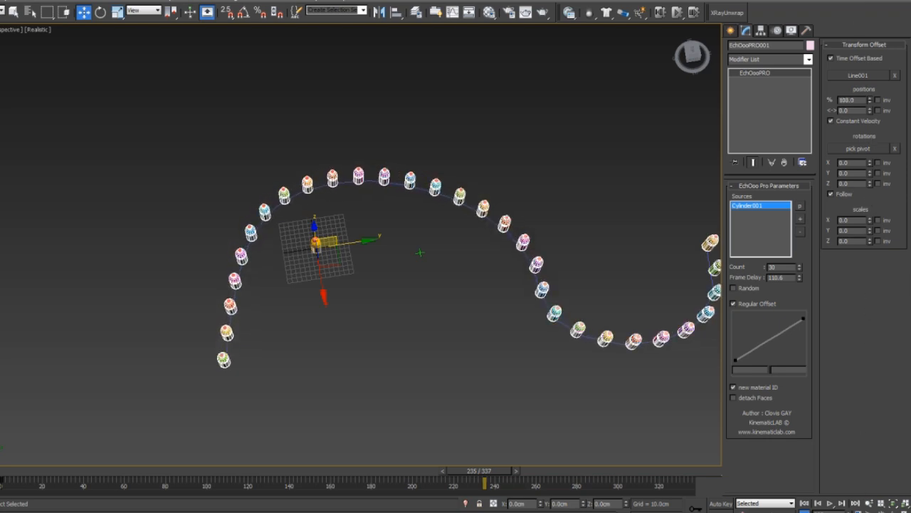
pyautogui.keyDown('alt'); pyautogui.moveTo(470, 275); pyautogui.dragTo(403, 322, button='middle'); pyautogui.keyUp('alt')
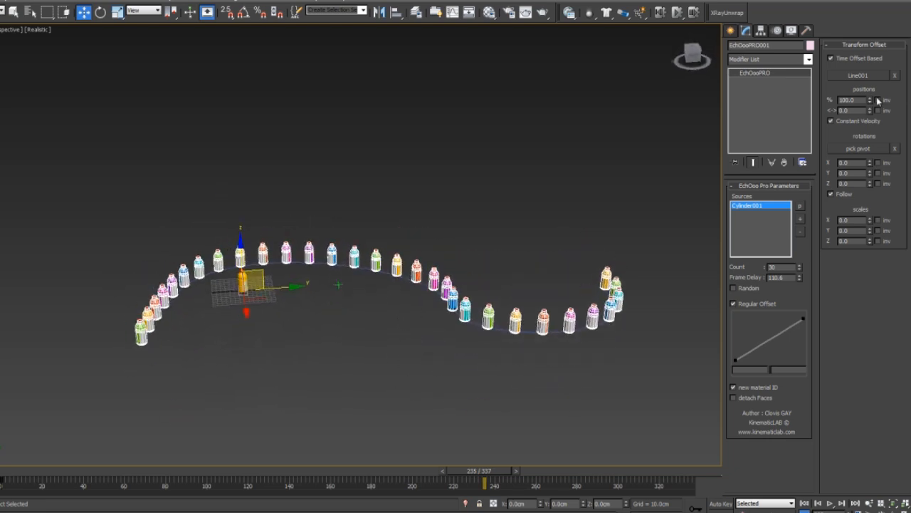
pyautogui.moveTo(870, 119); pyautogui.dragTo(760, 4)
pyautogui.click(878, 100)
pyautogui.moveTo(869, 99)
pyautogui.mouseDown()
pyautogui.moveTo(865, 399)
pyautogui.moveTo(863, 106)
pyautogui.mouseUp()
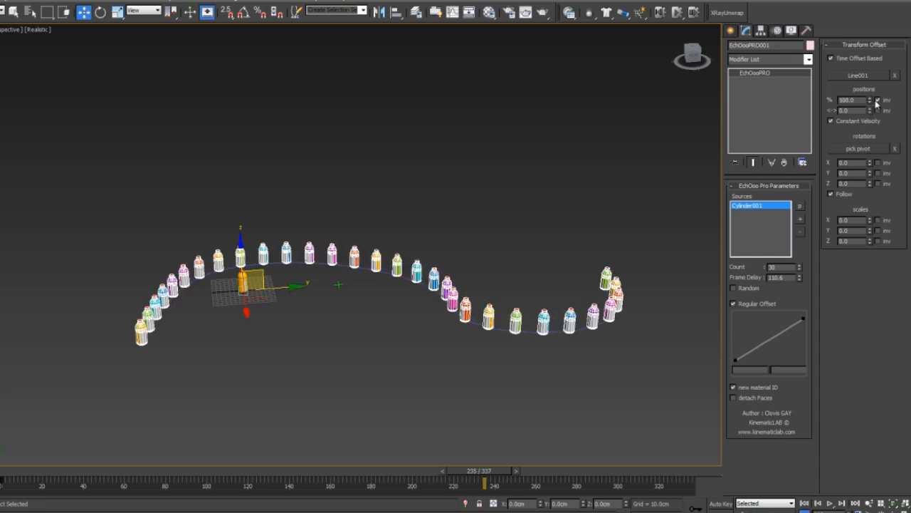
# Slide the copies along the spline by setting the along-path shift to about 48.
pyautogui.moveTo(455, 215); pyautogui.dragTo(431, 188, button='middle')
pyautogui.moveTo(869, 111); pyautogui.dragTo(883, 495)
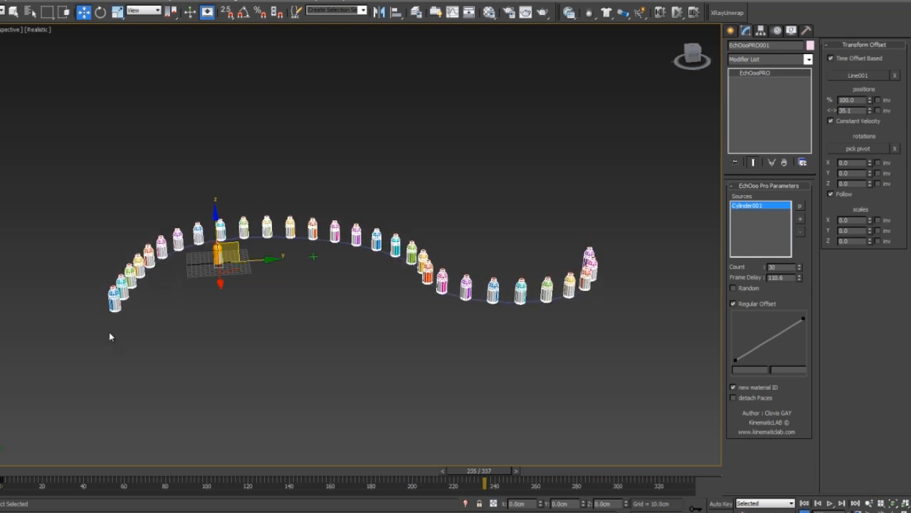
pyautogui.moveTo(871, 114); pyautogui.dragTo(858, 44)
# Rotate the source bottle onto its side by about 100 degrees on X to tilt all copies.
pyautogui.keyDown('alt'); pyautogui.moveTo(279, 239); pyautogui.dragTo(380, 212, button='middle'); pyautogui.keyUp('alt')
pyautogui.scroll(4, 381, 212)
pyautogui.click(305, 182)
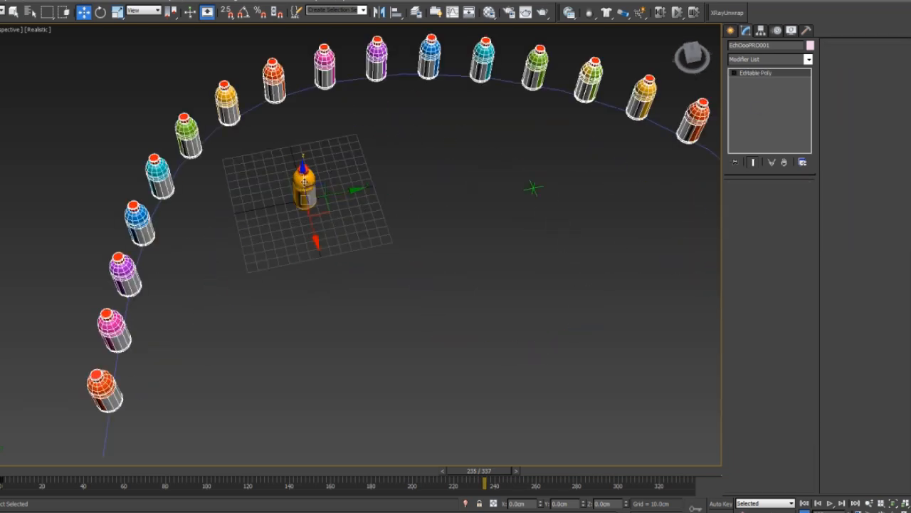
pyautogui.press('e')
pyautogui.moveTo(316, 171); pyautogui.dragTo(430, 226)
pyautogui.scroll(-8, 430, 227)
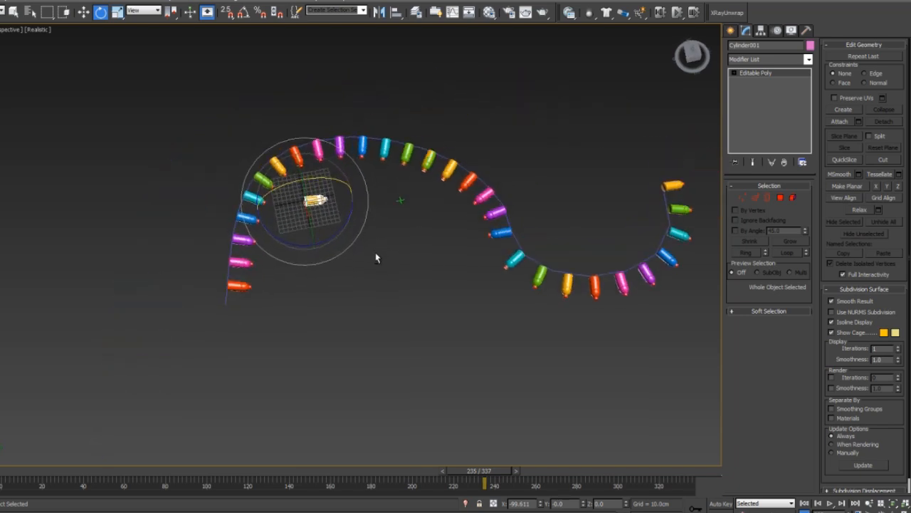
pyautogui.moveTo(314, 176); pyautogui.dragTo(322, 197)
# Try raising the source bottle vertically to lift the copies above the spline, and undo the move.
pyautogui.keyDown('alt'); pyautogui.moveTo(321, 196); pyautogui.dragTo(313, 157, button='middle'); pyautogui.keyUp('alt')
pyautogui.press('w')
pyautogui.moveTo(309, 131); pyautogui.dragTo(310, 67)
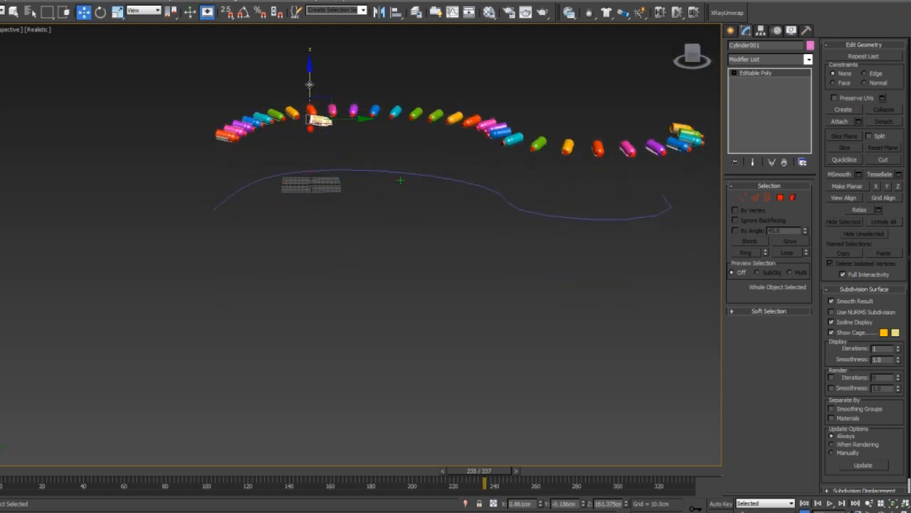
pyautogui.hotkey('ctrl', 'z')
# Rotate the source bottle back upright, and use Auto Key at frame 36 to record a rotation of about -47.5 degrees on X.
pyautogui.press('e')
pyautogui.moveTo(343, 150); pyautogui.dragTo(188, 329)
pyautogui.moveTo(96, 483); pyautogui.dragTo(74, 484)
pyautogui.click(719, 503)
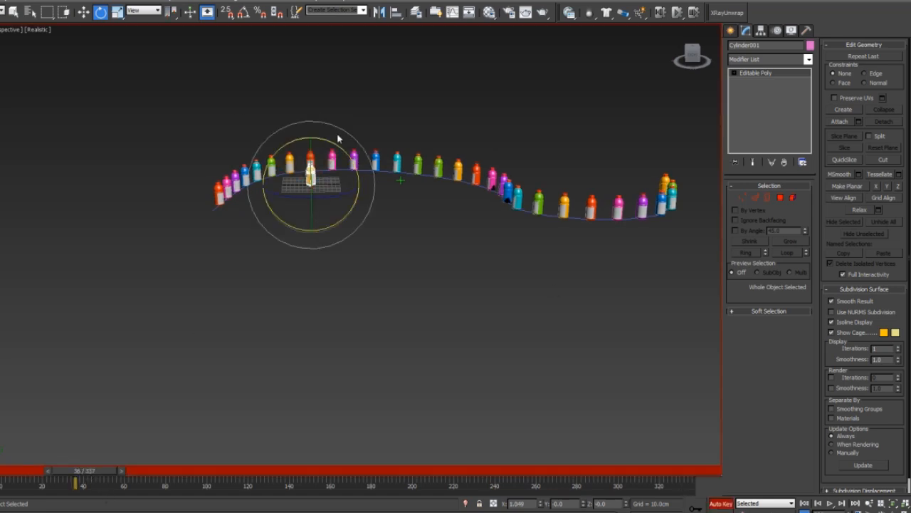
pyautogui.moveTo(332, 144); pyautogui.dragTo(679, 353)
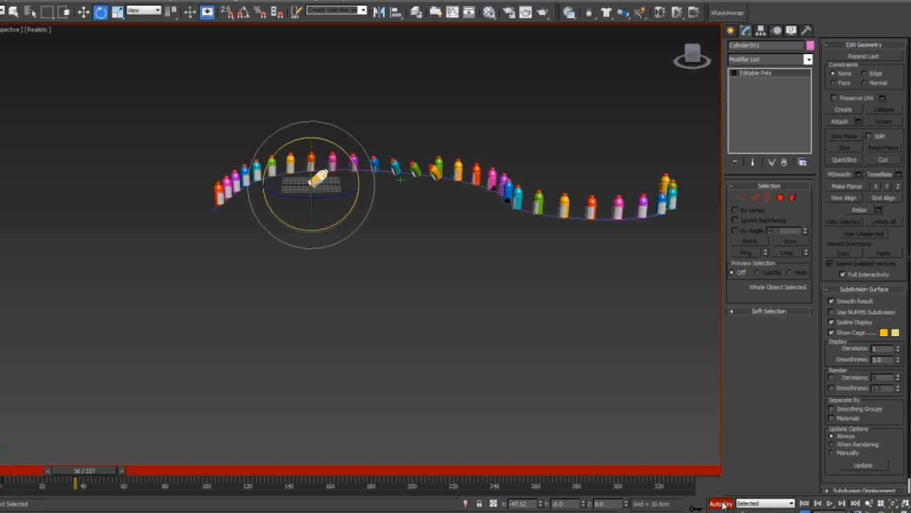
# Turn off Auto Key, reset the echo object's along-path shift to 0, and scrub through the delayed rotation.
pyautogui.click(457, 175)
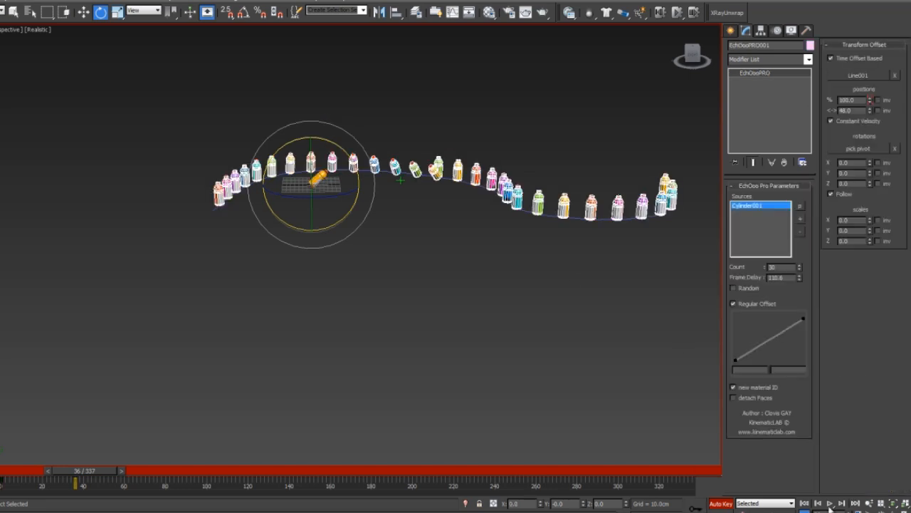
pyautogui.click(803, 504)
pyautogui.click(727, 503)
pyautogui.click(870, 114)
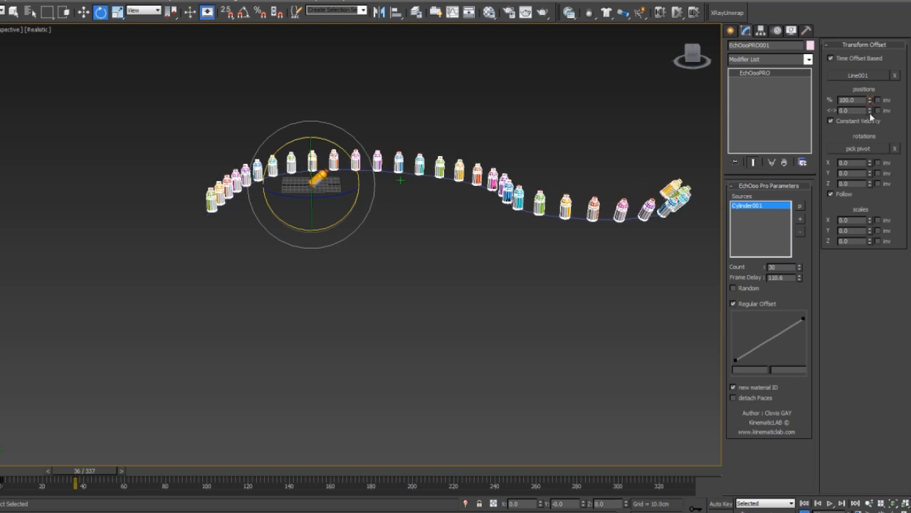
pyautogui.moveTo(84, 470); pyautogui.dragTo(305, 473)
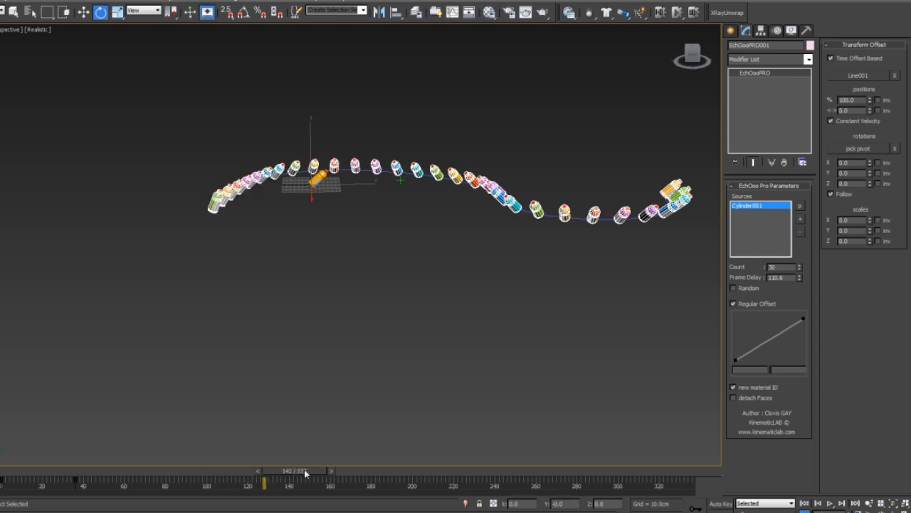
# Copy the source bottle's two rotation keys to about frames 53 and 89, and scrub through the animation.
pyautogui.click(315, 180)
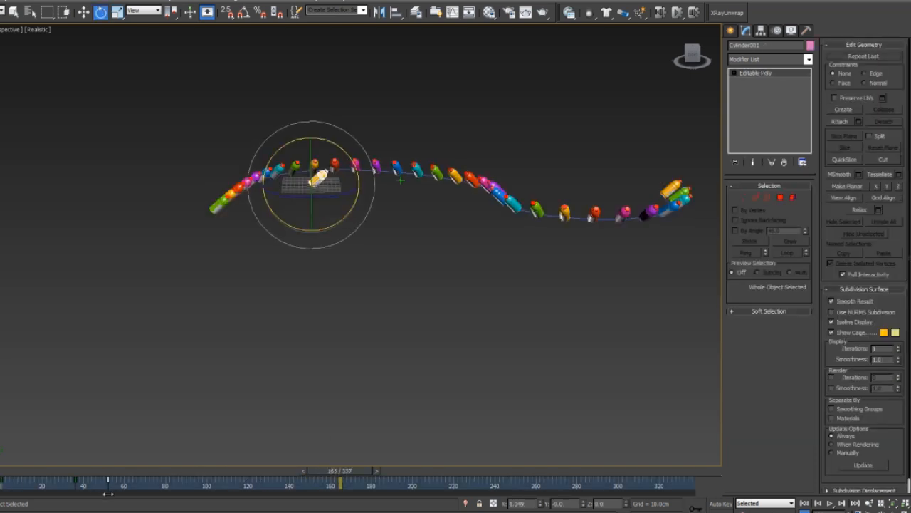
pyautogui.moveTo(109, 493); pyautogui.dragTo(110, 493)
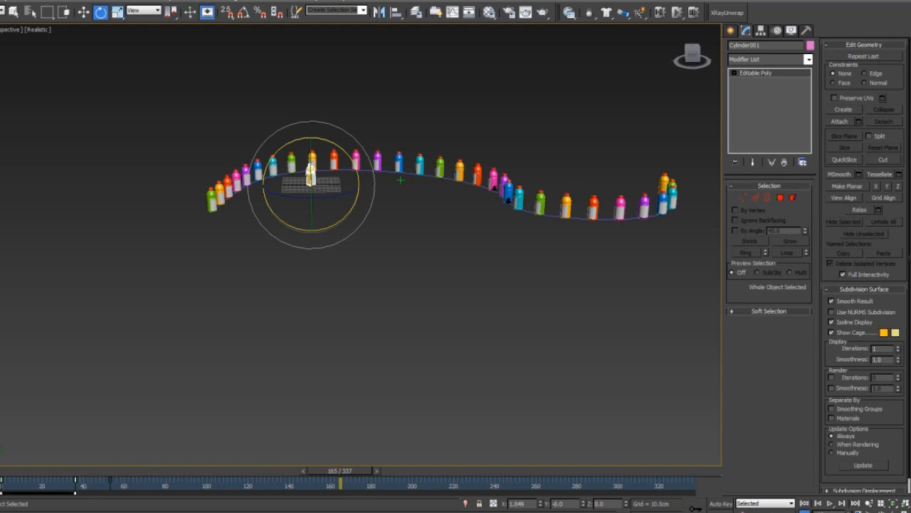
pyautogui.moveTo(67, 473); pyautogui.dragTo(1, 474)
pyautogui.moveTo(62, 472); pyautogui.dragTo(425, 484)
pyautogui.press('e')
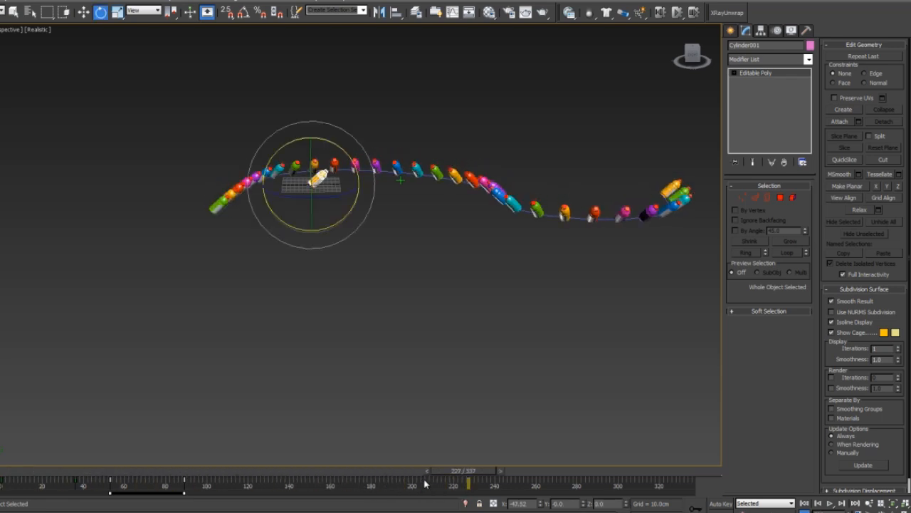
# Copy the source bottle's upright rotation key from frame 0 to about frame 104, and scrub to frame 240.
pyautogui.click(20, 487)
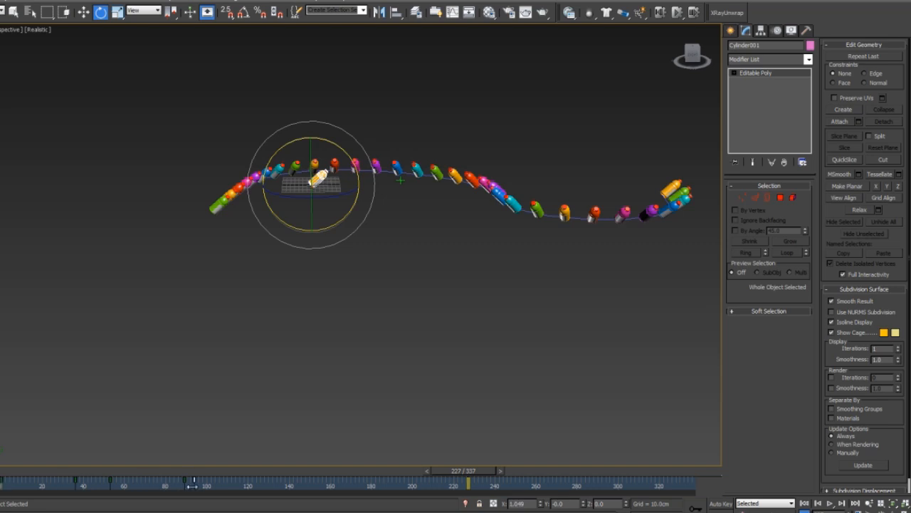
pyautogui.keyDown('shift'); pyautogui.moveTo(215, 487); pyautogui.dragTo(216, 487); pyautogui.keyUp('shift')
pyautogui.moveTo(128, 472); pyautogui.dragTo(238, 492)
pyautogui.moveTo(305, 500); pyautogui.dragTo(417, 503)
pyautogui.moveTo(484, 493); pyautogui.dragTo(495, 493)
pyautogui.press('e')
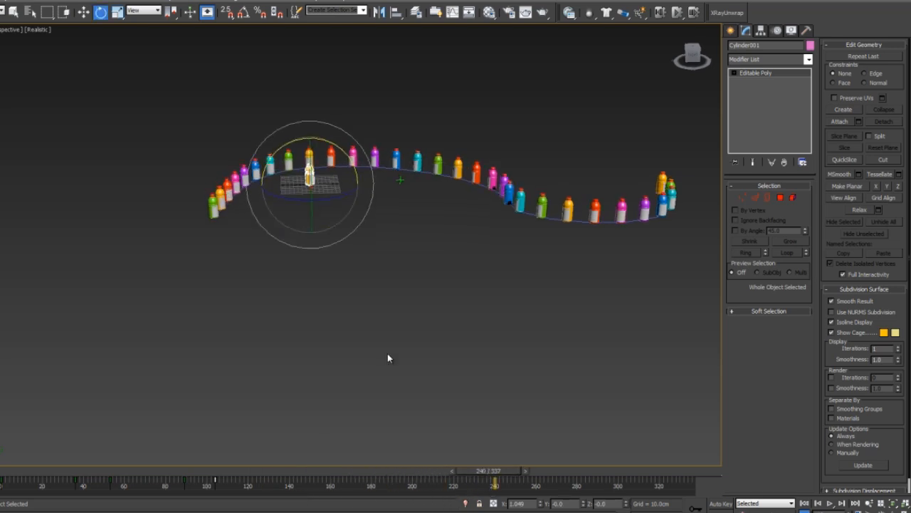
# Select the echo object, set its X rotation offset to 470.8, and try adjusting the Y rotation offset.
pyautogui.scroll(5, 395, 350)
pyautogui.click(468, 239)
pyautogui.scroll(-3, 370, 339)
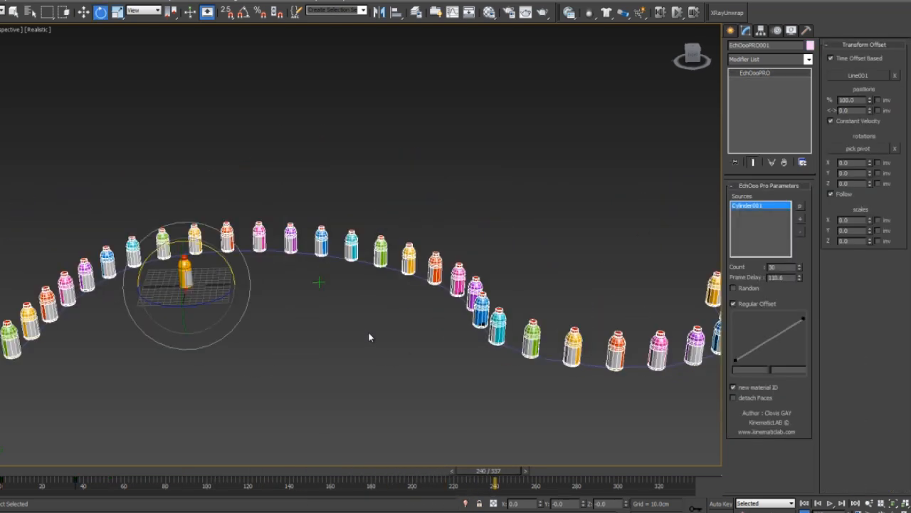
pyautogui.moveTo(870, 164); pyautogui.dragTo(870, 72)
pyautogui.moveTo(455, 244)
pyautogui.mouseDown(button='middle')
pyautogui.moveTo(403, 209)
pyautogui.moveTo(456, 237)
pyautogui.mouseUp(button='middle')
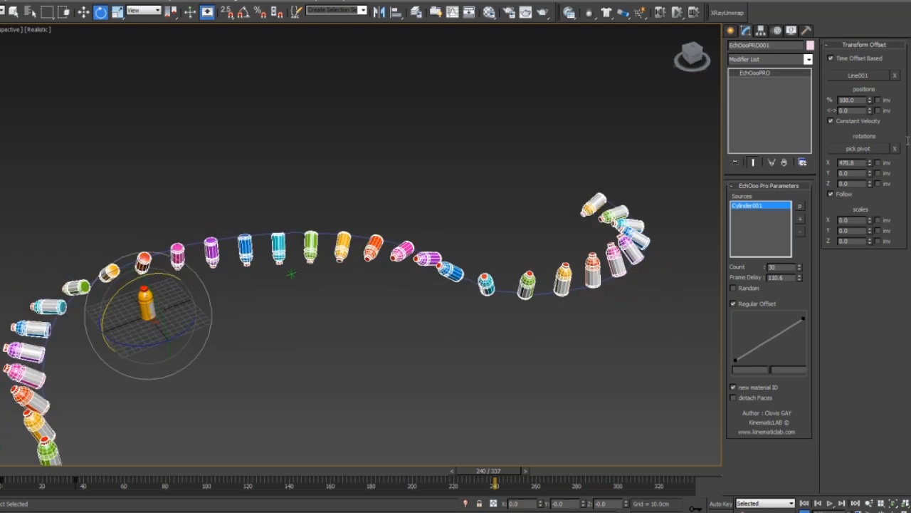
pyautogui.moveTo(869, 173)
pyautogui.mouseDown()
pyautogui.moveTo(867, 132)
pyautogui.moveTo(854, 112)
pyautogui.moveTo(869, 173)
pyautogui.mouseUp()
pyautogui.scroll(-5, 380, 171)
pyautogui.keyDown('alt'); pyautogui.moveTo(380, 171); pyautogui.dragTo(214, 445, button='middle'); pyautogui.keyUp('alt')
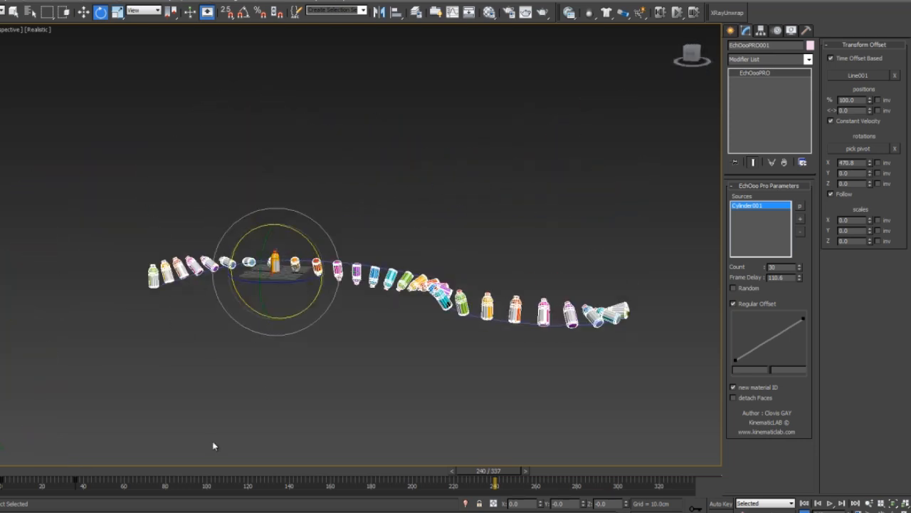
# Scrub to frame 0, select the spline, and adjust the tangent handle of its first vertex.
pyautogui.moveTo(60, 469); pyautogui.dragTo(25, 473)
pyautogui.press('e')
pyautogui.keyDown('alt'); pyautogui.moveTo(310, 251); pyautogui.dragTo(315, 409, button='middle'); pyautogui.keyUp('alt')
pyautogui.click(345, 197)
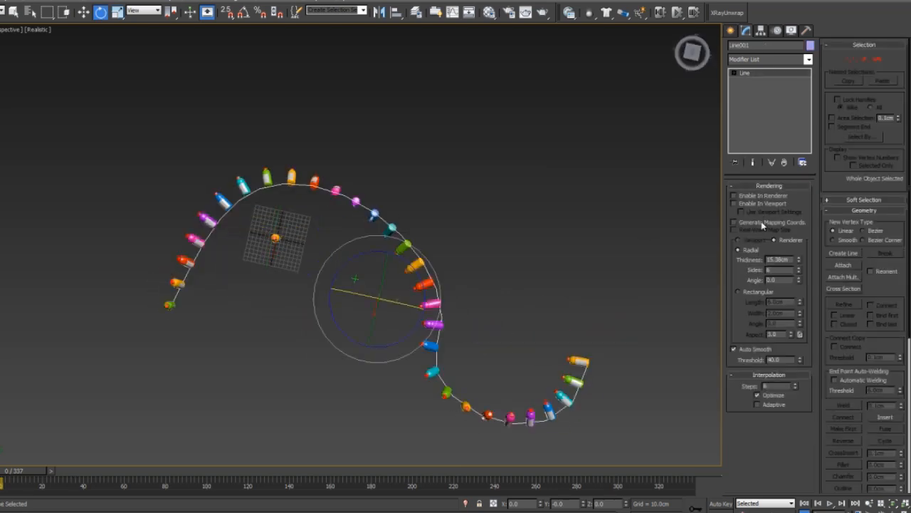
pyautogui.click(852, 60)
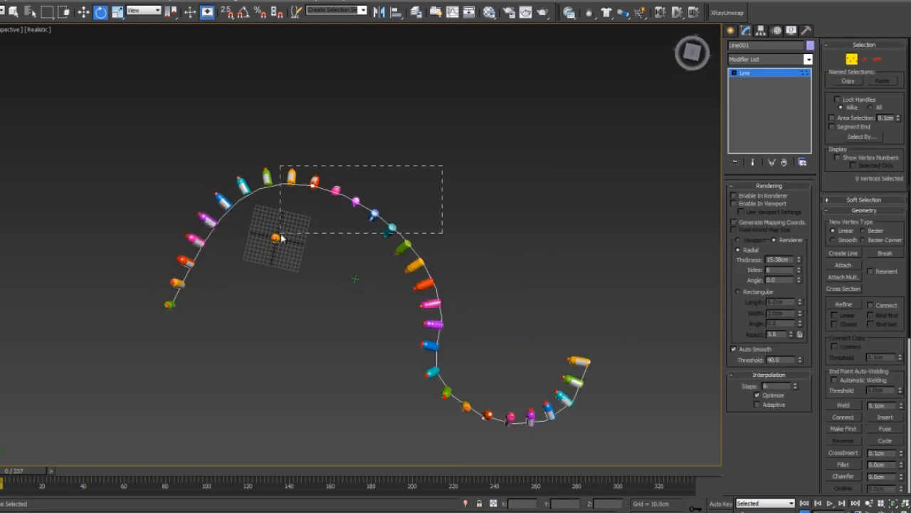
pyautogui.moveTo(330, 212); pyautogui.dragTo(248, 288)
pyautogui.moveTo(160, 335); pyautogui.dragTo(164, 333)
pyautogui.scroll(-2, 214, 313)
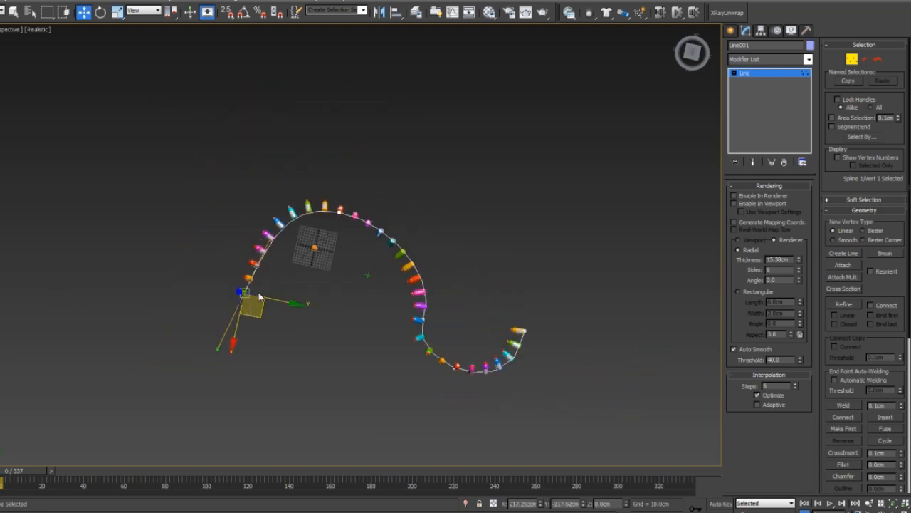
pyautogui.moveTo(217, 318); pyautogui.dragTo(217, 349)
pyautogui.click(852, 64)
# Select the echo object and turn off Constant Velocity for the copies along the spline.
pyautogui.click(401, 247)
pyautogui.keyDown('alt'); pyautogui.moveTo(401, 248); pyautogui.dragTo(421, 194, button='middle'); pyautogui.keyUp('alt')
pyautogui.moveTo(422, 194); pyautogui.dragTo(461, 154, button='middle')
pyautogui.scroll(3, 462, 153)
pyautogui.click(412, 245)
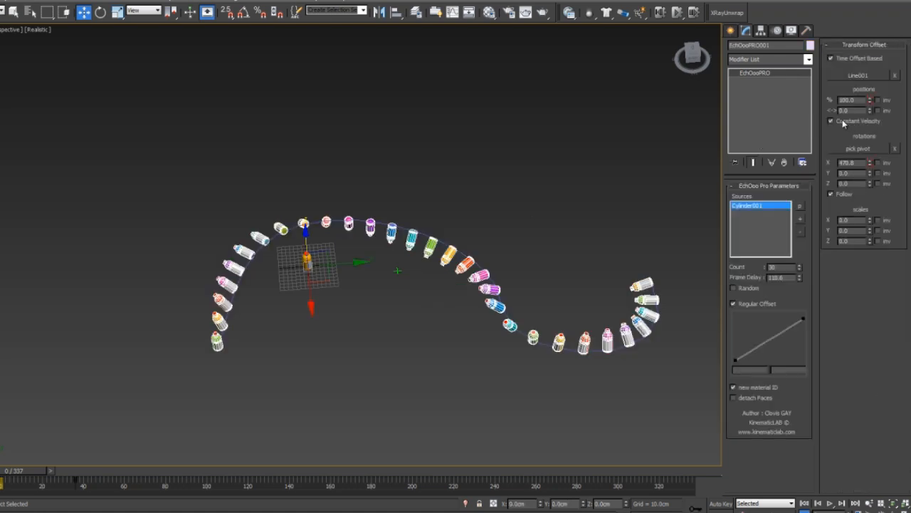
pyautogui.click(838, 121)
# Try moving the spline's first vertex far from the curve, and undo the move.
pyautogui.keyDown('alt'); pyautogui.moveTo(476, 225); pyautogui.dragTo(289, 258, button='middle'); pyautogui.keyUp('alt')
pyautogui.click(232, 242)
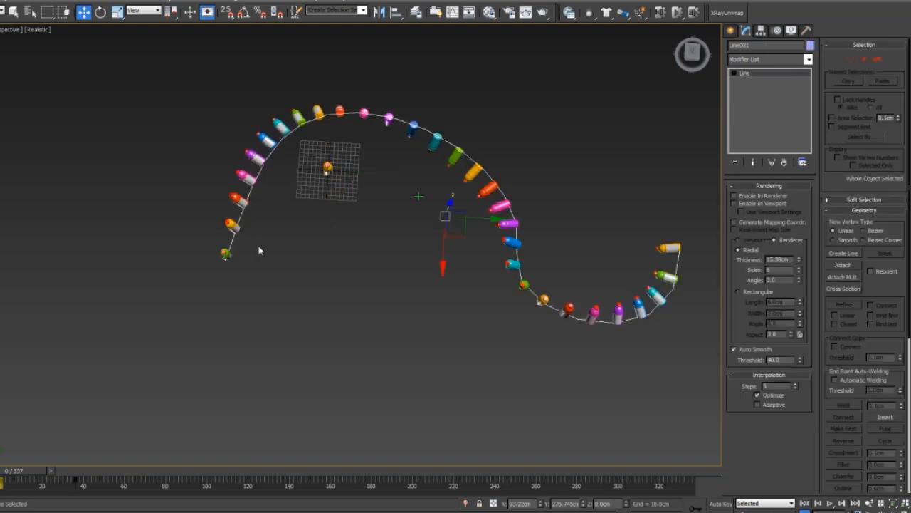
pyautogui.press('1')
pyautogui.moveTo(190, 297); pyautogui.dragTo(267, 237)
pyautogui.moveTo(197, 336); pyautogui.dragTo(2, 32)
pyautogui.hotkey('ctrl', 'z')
# Try stretching the spline by moving its third vertex and its end vertex, and leave vertex editing.
pyautogui.moveTo(538, 219); pyautogui.dragTo(476, 302)
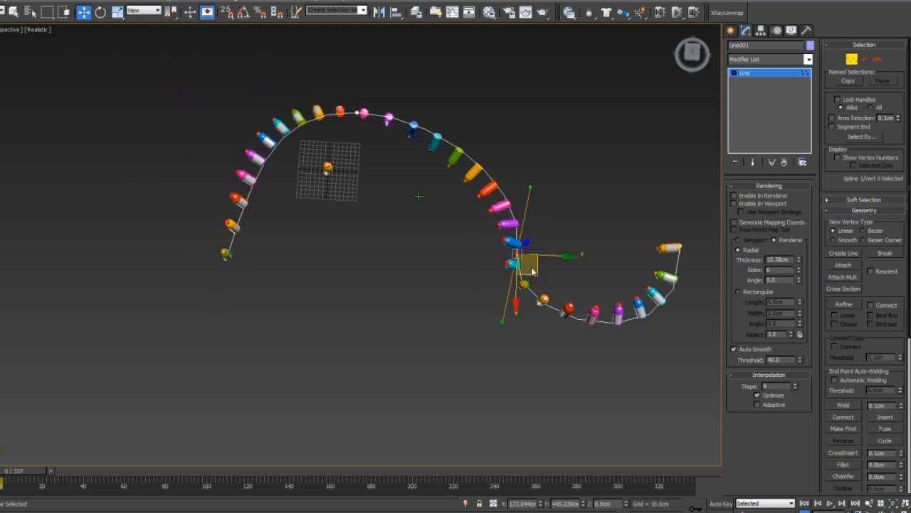
pyautogui.moveTo(574, 214); pyautogui.dragTo(510, 30)
pyautogui.hotkey('ctrl', 'z')
pyautogui.moveTo(665, 268); pyautogui.dragTo(682, 247)
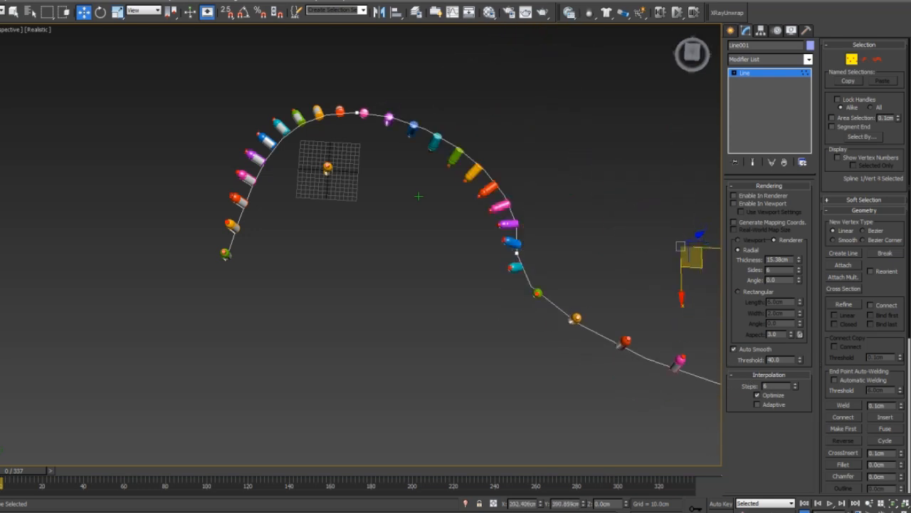
pyautogui.moveTo(748, 369); pyautogui.dragTo(811, 510)
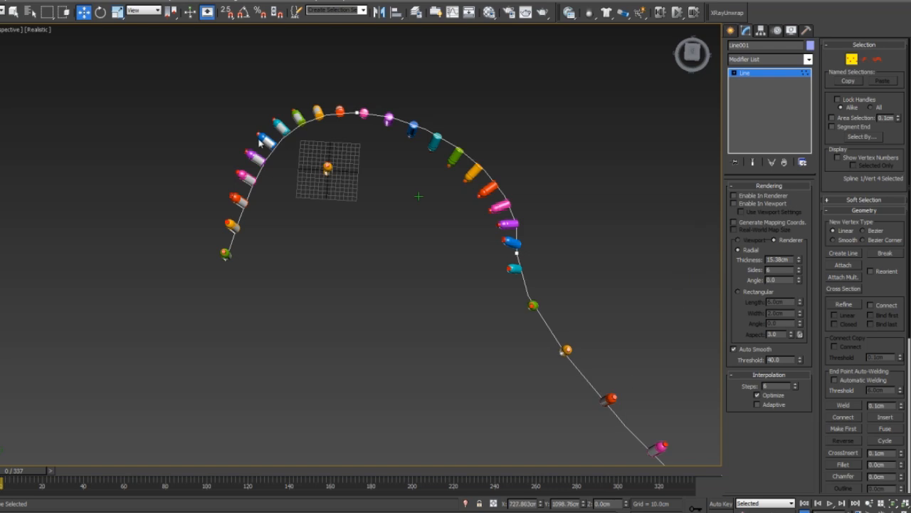
pyautogui.scroll(-3, 584, 162)
pyautogui.keyDown('alt'); pyautogui.moveTo(584, 165); pyautogui.dragTo(567, 140, button='middle'); pyautogui.keyUp('alt')
pyautogui.moveTo(413, 150); pyautogui.dragTo(415, 186)
pyautogui.click(851, 61)
# Delete the echo object, the spline and the source bottle to empty the scene.
pyautogui.keyDown('alt'); pyautogui.moveTo(342, 249); pyautogui.dragTo(375, 243, button='middle'); pyautogui.keyUp('alt')
pyautogui.click(366, 203)
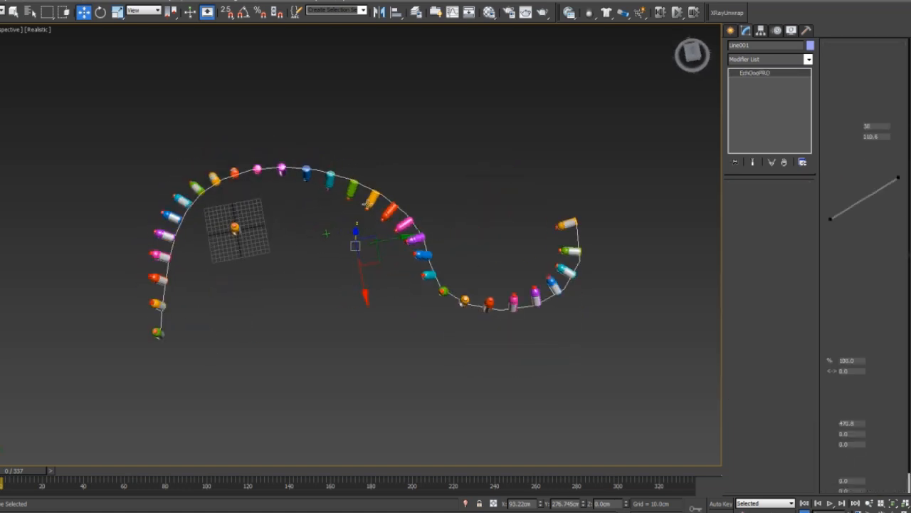
pyautogui.moveTo(403, 183)
pyautogui.keyDown('alt'); pyautogui.mouseDown(button='middle')
pyautogui.moveTo(444, 163)
pyautogui.moveTo(447, 151)
pyautogui.moveTo(423, 154)
pyautogui.mouseUp(button='middle'); pyautogui.keyUp('alt')
pyautogui.moveTo(487, 122); pyautogui.dragTo(394, 293)
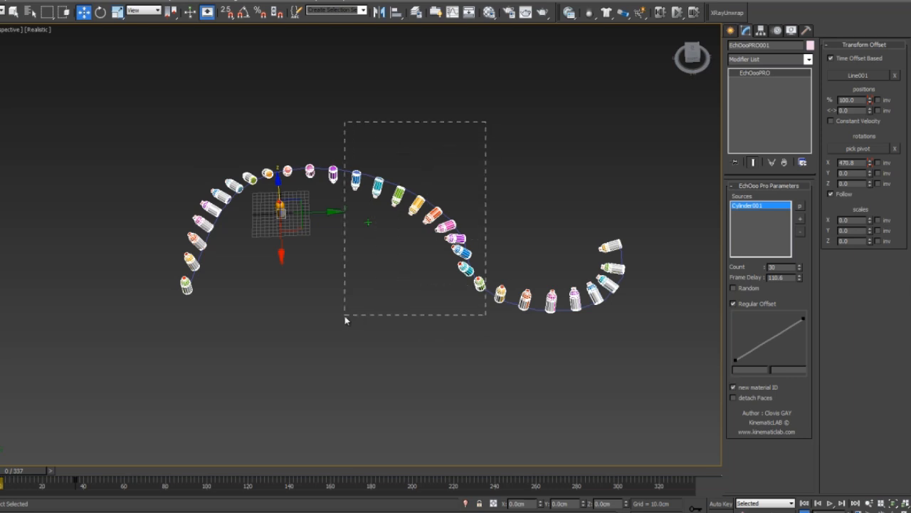
pyautogui.moveTo(344, 320); pyautogui.dragTo(336, 316)
pyautogui.press('Delete')
pyautogui.moveTo(316, 173); pyautogui.dragTo(218, 273)
pyautogui.press('Delete')
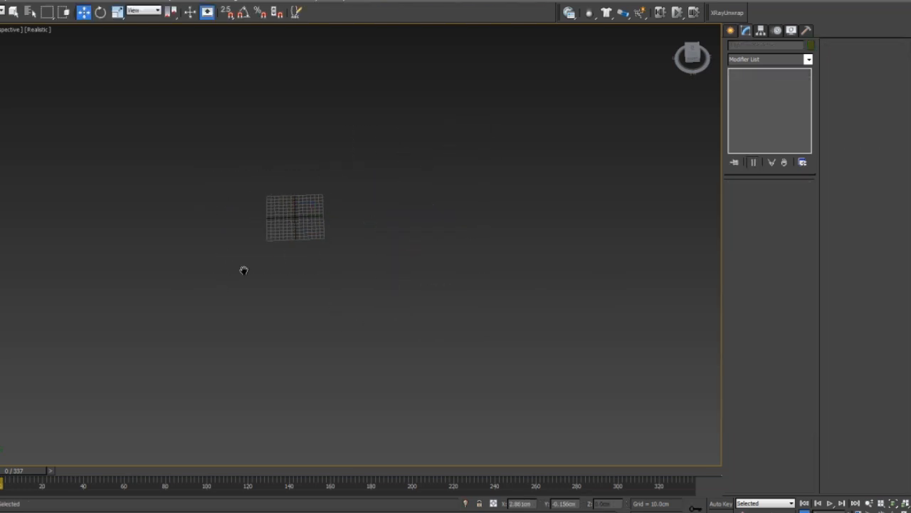
# Switch object creation to the Standard Primitives geometry category.
pyautogui.moveTo(244, 271); pyautogui.dragTo(310, 266, button='middle')
pyautogui.scroll(3, 332, 262)
pyautogui.click(732, 31)
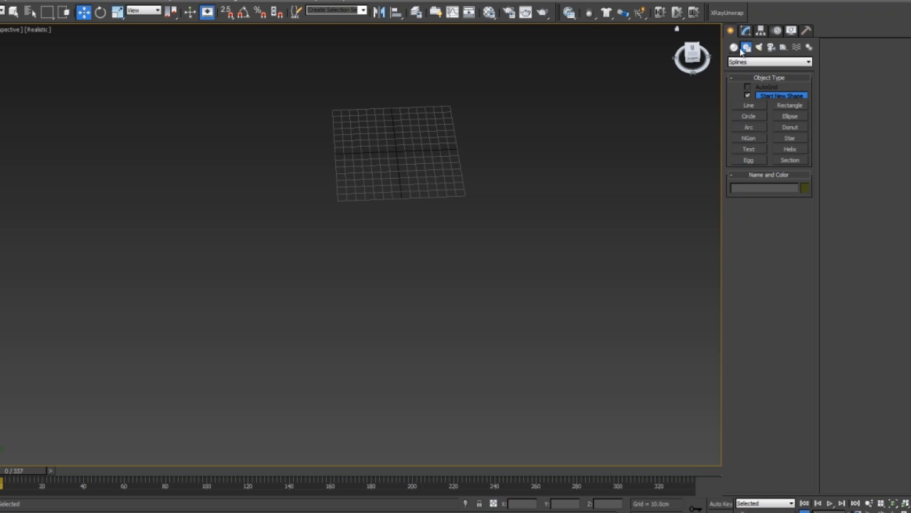
pyautogui.click(734, 47)
pyautogui.click(769, 62)
pyautogui.click(754, 71)
pyautogui.click(757, 97)
pyautogui.moveTo(384, 161); pyautogui.dragTo(392, 240, button='middle')
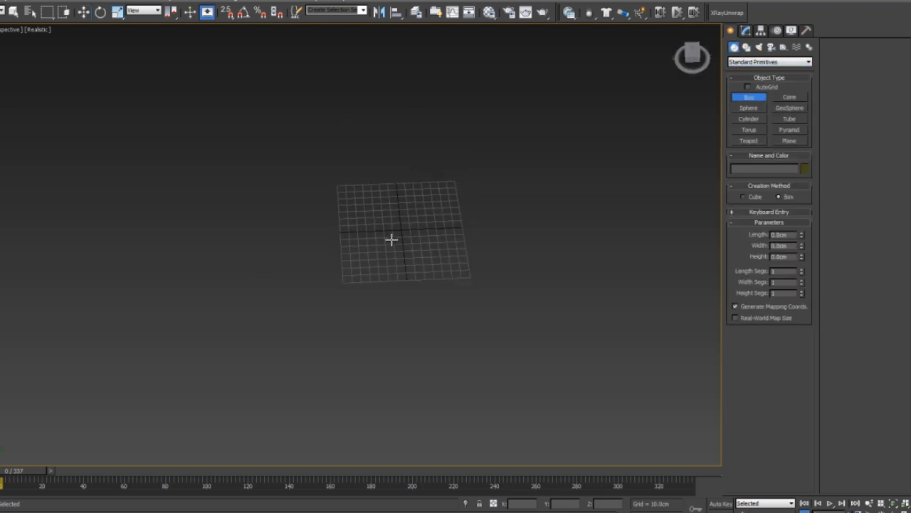
pyautogui.moveTo(268, 239); pyautogui.dragTo(578, 252)
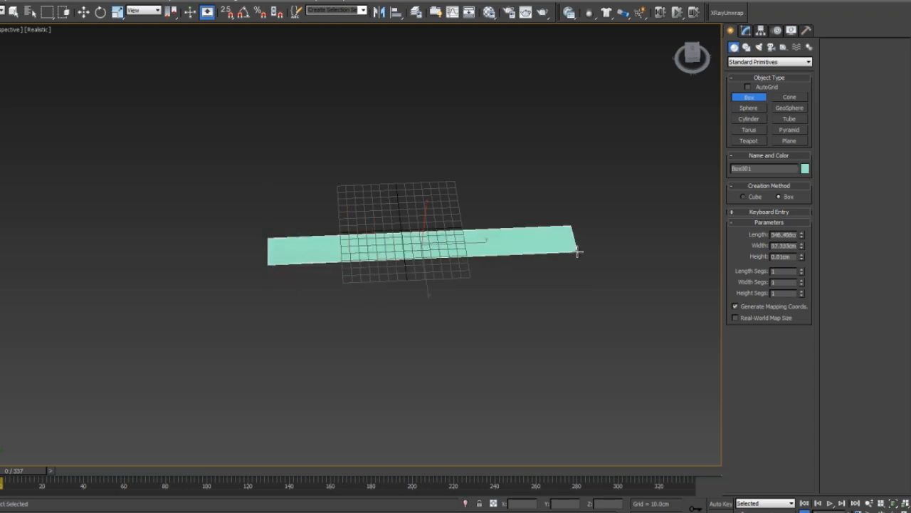
pyautogui.rightClick(578, 252)
# Draw a long narrow plane about 543 by 31 cm with 32 length segments and 1 width segment.
pyautogui.click(788, 140)
pyautogui.moveTo(145, 297); pyautogui.dragTo(639, 276)
pyautogui.rightClick(800, 277)
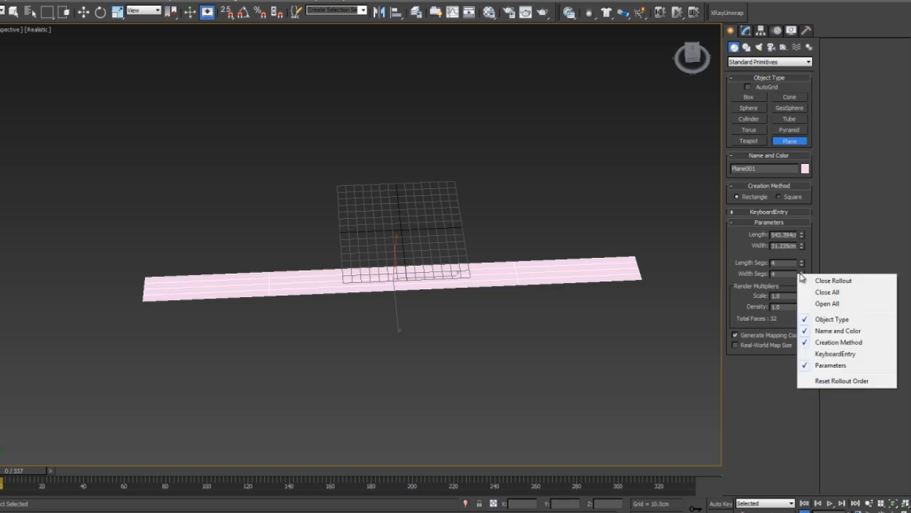
pyautogui.click(817, 269)
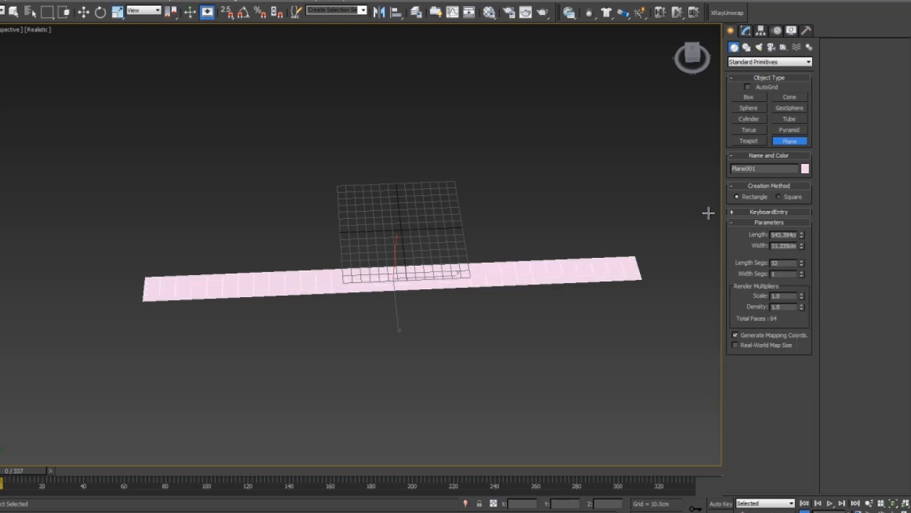
# Apply a Noise modifier to the plane.
pyautogui.click(746, 30)
pyautogui.click(783, 59)
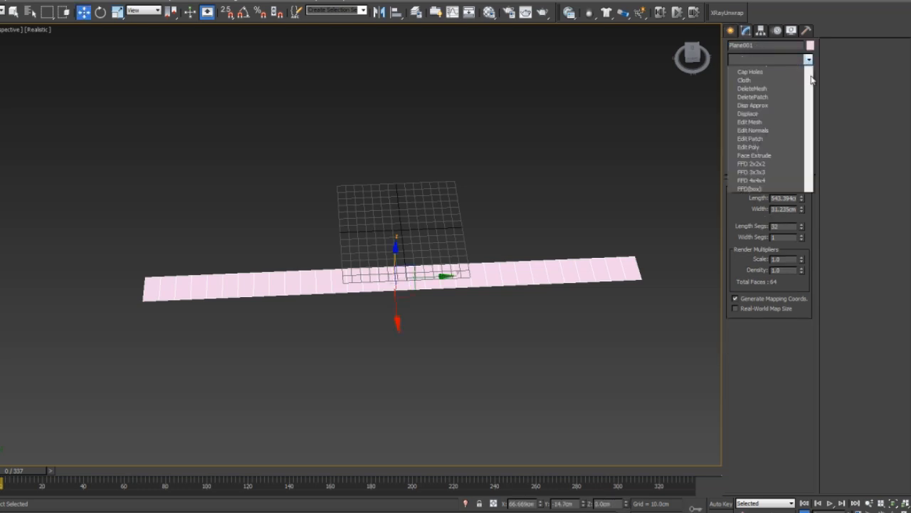
pyautogui.moveTo(809, 78); pyautogui.dragTo(820, 359)
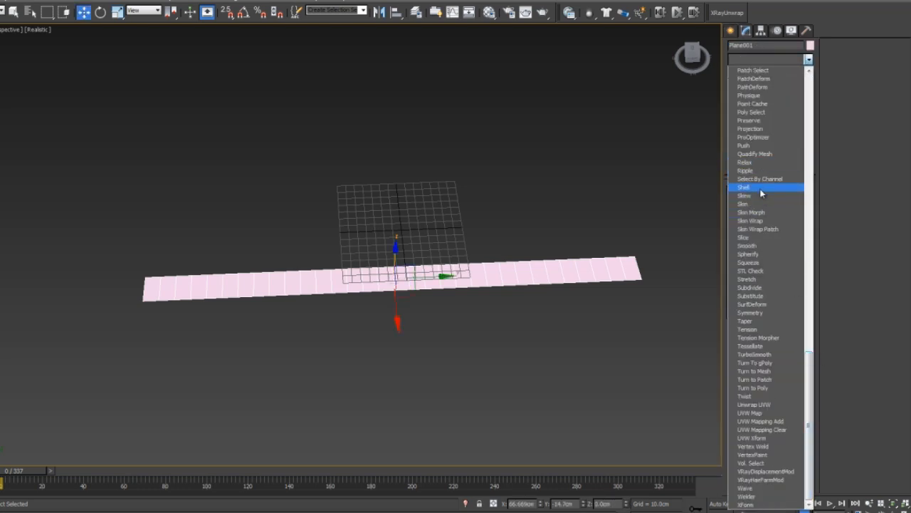
pyautogui.scroll(6, 762, 253)
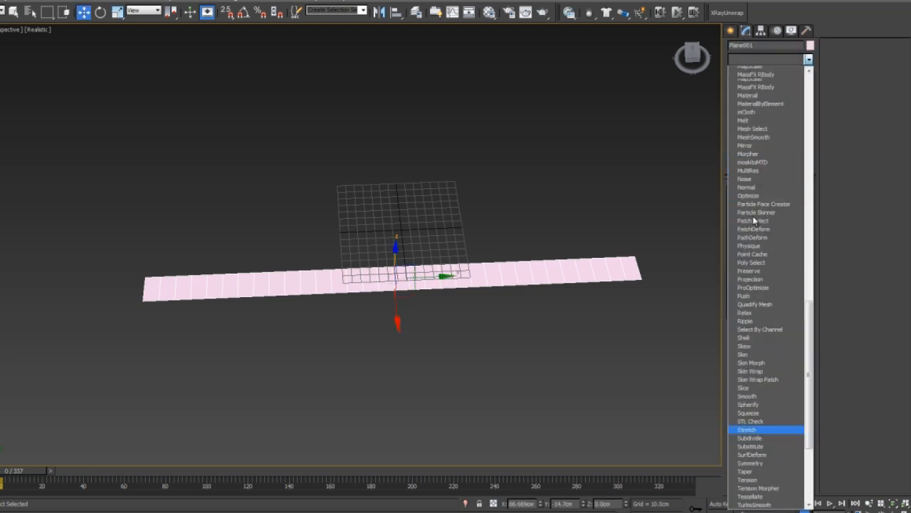
pyautogui.click(760, 180)
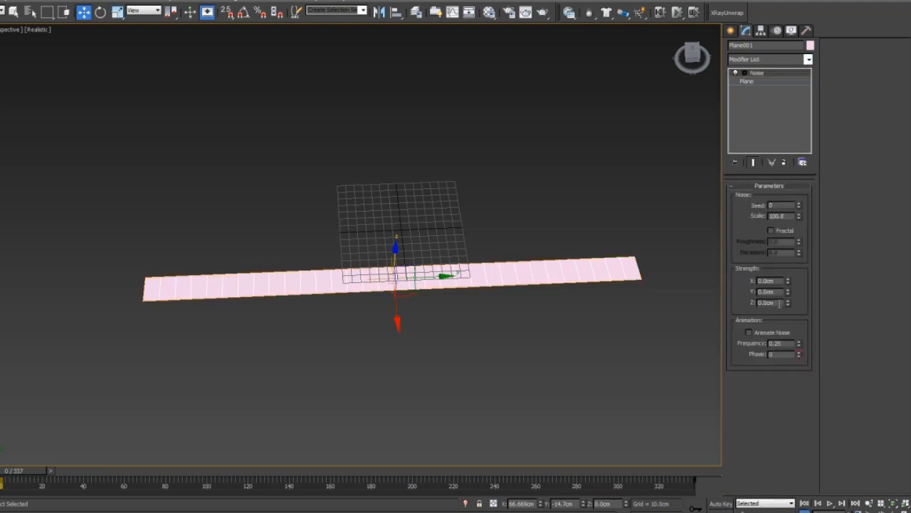
# Set the Noise scale to 71.91 and Z strength to 44 cm, enable Animate Noise, and scrub to frame 265.
pyautogui.moveTo(799, 217); pyautogui.dragTo(805, 265)
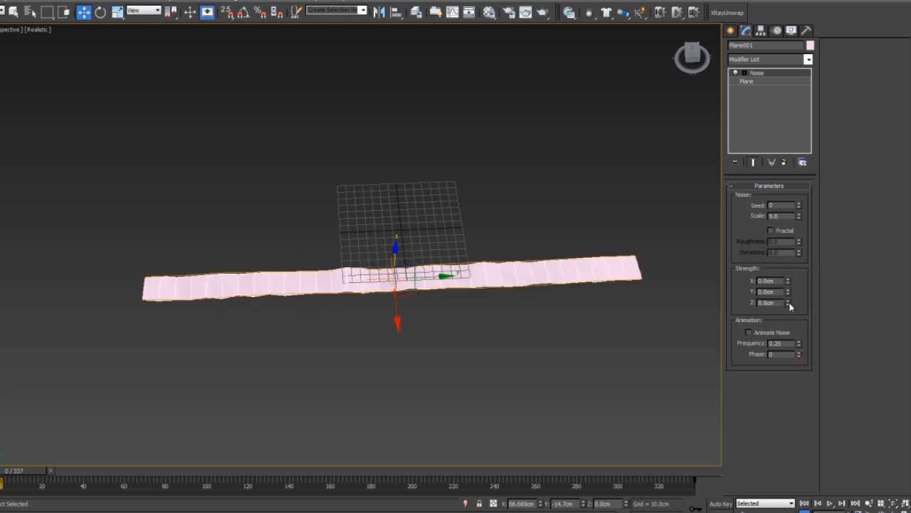
pyautogui.moveTo(789, 304); pyautogui.dragTo(766, 125)
pyautogui.moveTo(800, 217); pyautogui.dragTo(737, 403)
pyautogui.moveTo(399, 433)
pyautogui.keyDown('alt'); pyautogui.mouseDown(button='middle')
pyautogui.moveTo(441, 362)
pyautogui.moveTo(437, 385)
pyautogui.moveTo(475, 384)
pyautogui.moveTo(562, 360)
pyautogui.mouseUp(button='middle'); pyautogui.keyUp('alt')
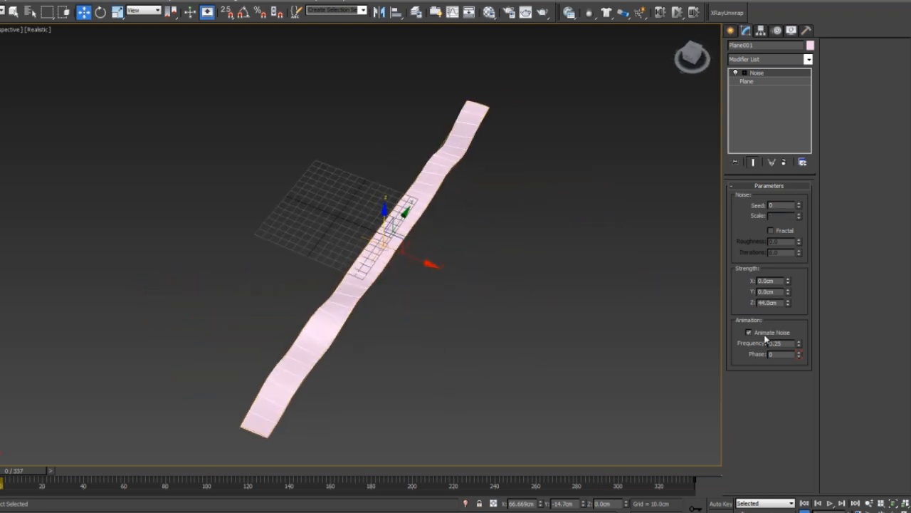
pyautogui.moveTo(11, 477); pyautogui.dragTo(547, 461)
# Move the plane strip along X to about 142.8 cm, clear of the grid.
pyautogui.press('w')
pyautogui.moveTo(411, 264); pyautogui.dragTo(620, 251, button='middle')
pyautogui.moveTo(625, 257); pyautogui.dragTo(696, 283)
# Create a KinematicLAB EchOooPRO object on the grid and pick the plane strip as its source.
pyautogui.click(733, 30)
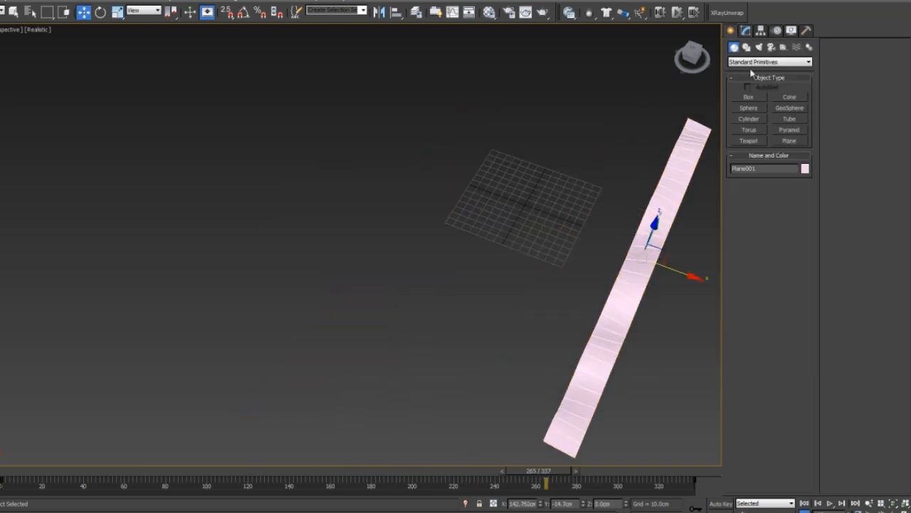
pyautogui.click(748, 63)
pyautogui.click(746, 200)
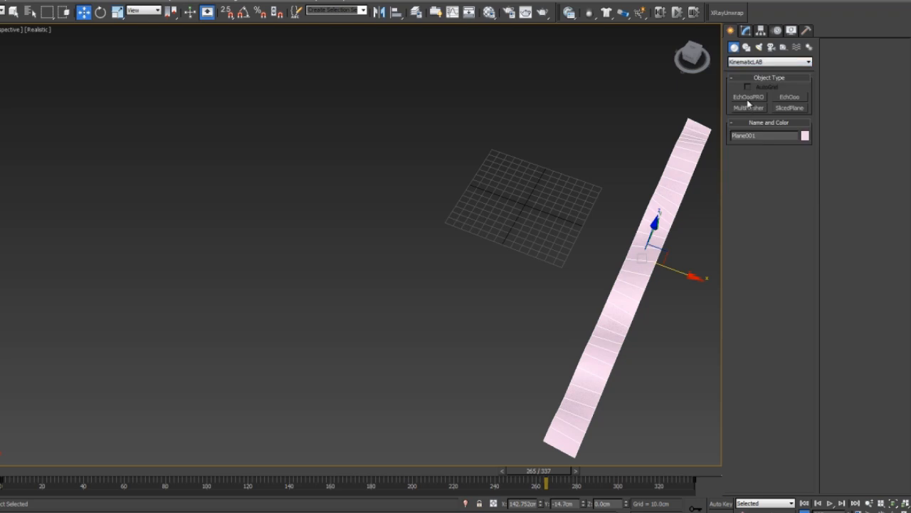
pyautogui.click(749, 96)
pyautogui.click(549, 193)
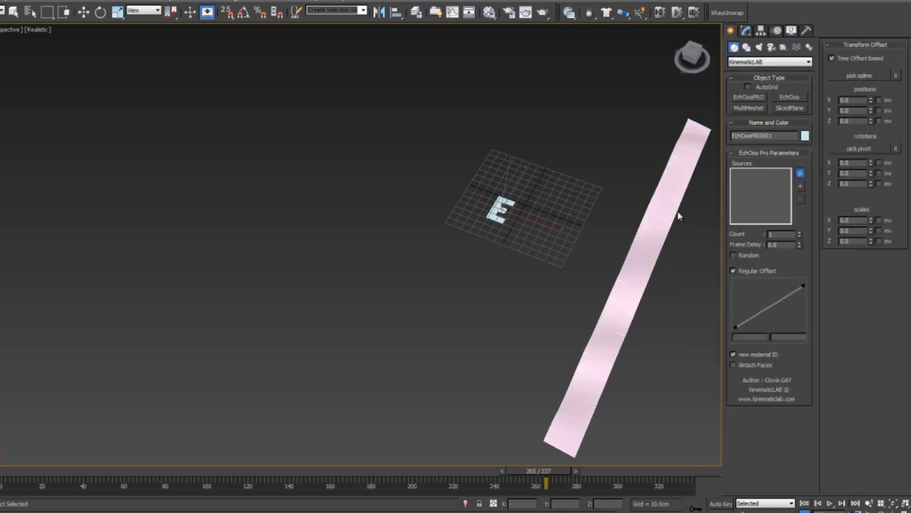
pyautogui.click(661, 220)
# Move the echo object off the grid, set its count to 20 and X position offset to -31, and turn off new material ID.
pyautogui.moveTo(525, 207); pyautogui.dragTo(461, 176)
pyautogui.click(746, 30)
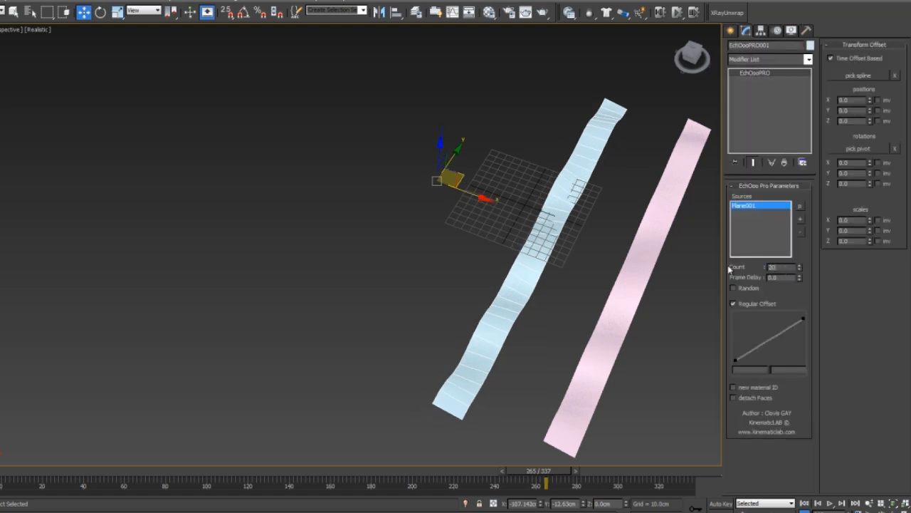
pyautogui.moveTo(868, 103)
pyautogui.mouseDown()
pyautogui.moveTo(899, 326)
pyautogui.moveTo(874, 267)
pyautogui.mouseUp()
pyautogui.keyDown('alt'); pyautogui.moveTo(682, 246); pyautogui.dragTo(591, 104, button='middle'); pyautogui.keyUp('alt')
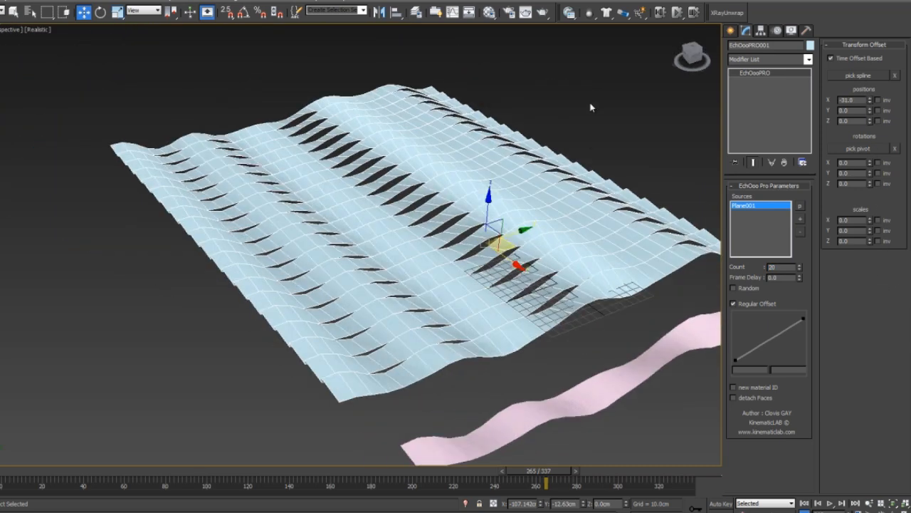
# Scrub through the animated strip copies, and set the echo object's Frame Delay to 106.9.
pyautogui.click(590, 107)
pyautogui.moveTo(16, 471); pyautogui.dragTo(458, 423)
pyautogui.press('w')
pyautogui.moveTo(458, 423)
pyautogui.keyDown('alt'); pyautogui.mouseDown(button='middle')
pyautogui.moveTo(433, 285)
pyautogui.moveTo(366, 283)
pyautogui.mouseUp(button='middle'); pyautogui.keyUp('alt')
pyautogui.click(688, 227)
pyautogui.moveTo(799, 277); pyautogui.dragTo(716, 256)
# Scrub between about frames 282 and 149 to examine the delayed wave motion across the strips.
pyautogui.moveTo(1, 477); pyautogui.dragTo(573, 470)
pyautogui.keyDown('alt'); pyautogui.moveTo(302, 296); pyautogui.dragTo(362, 278, button='middle'); pyautogui.keyUp('alt')
pyautogui.moveTo(209, 415); pyautogui.dragTo(256, 314, button='middle')
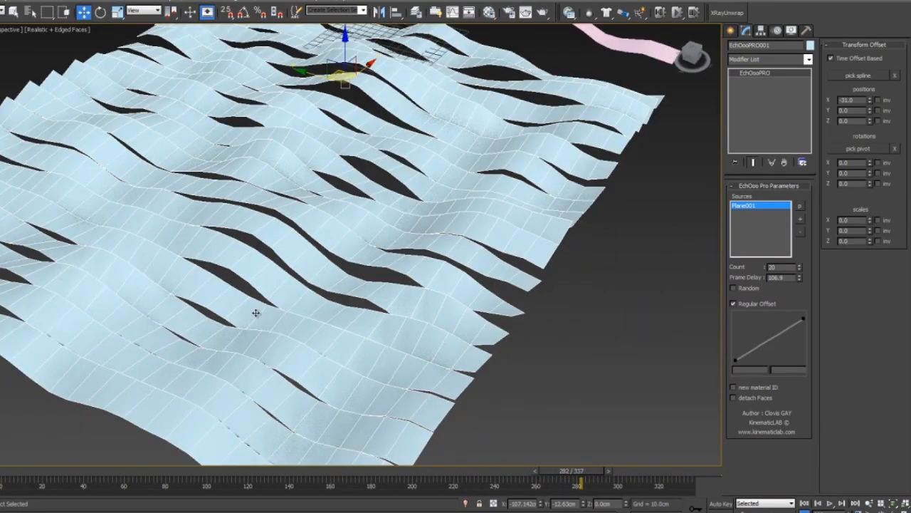
pyautogui.moveTo(580, 481); pyautogui.dragTo(355, 470)
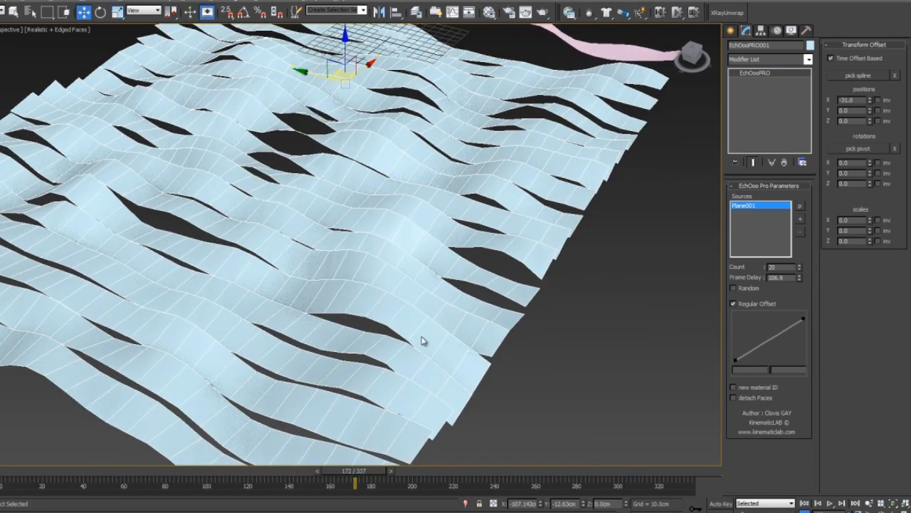
pyautogui.keyDown('alt'); pyautogui.moveTo(421, 341); pyautogui.dragTo(377, 406, button='middle'); pyautogui.keyUp('alt')
pyautogui.moveTo(418, 470); pyautogui.dragTo(292, 477)
# With Auto Key on at frame 337, move the source strip's Noise Center along Y to about -627.8 cm.
pyautogui.click(552, 76)
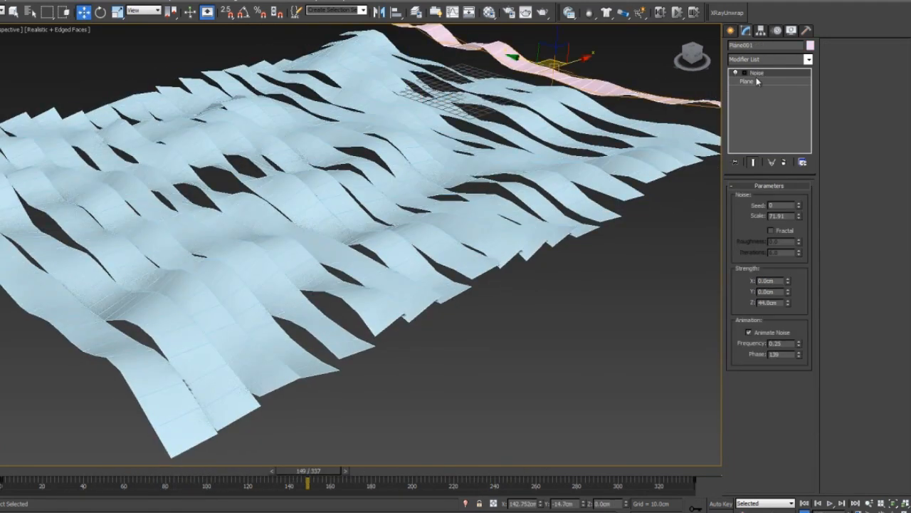
pyautogui.click(769, 90)
pyautogui.scroll(-5, 427, 280)
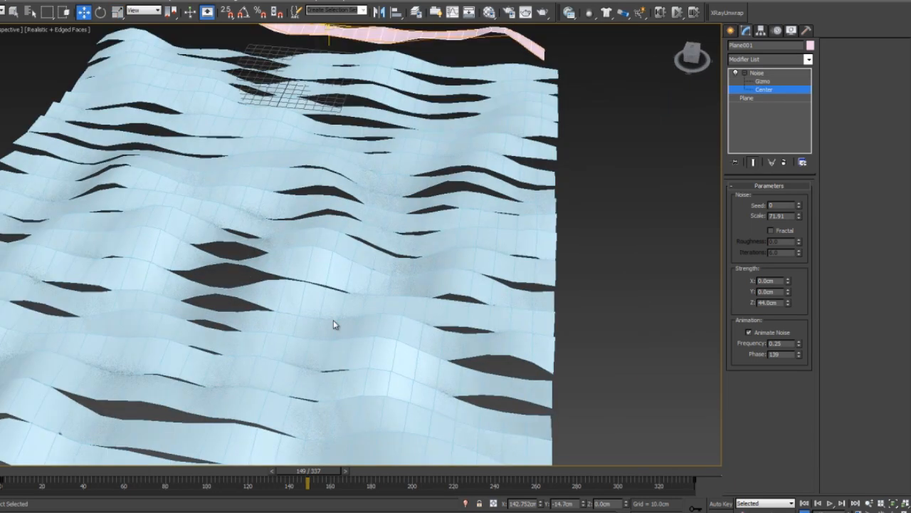
pyautogui.click(698, 479)
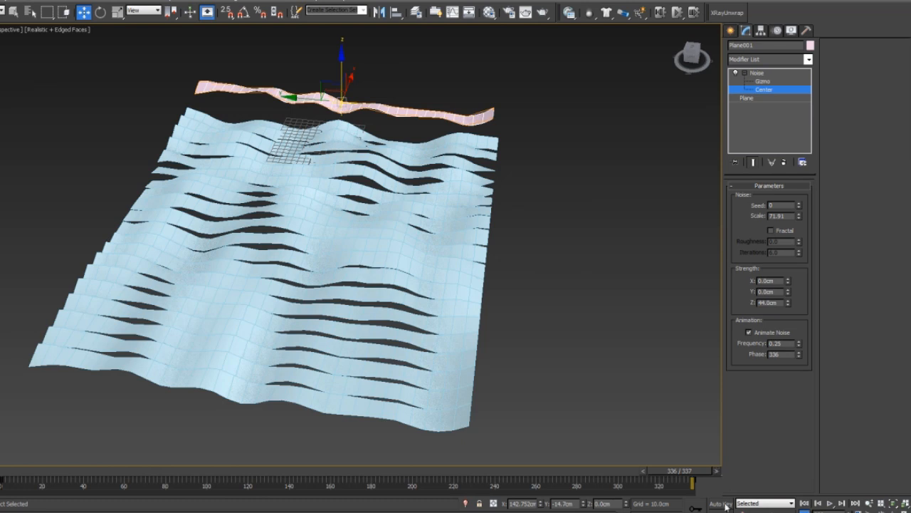
pyautogui.click(711, 470)
pyautogui.click(719, 504)
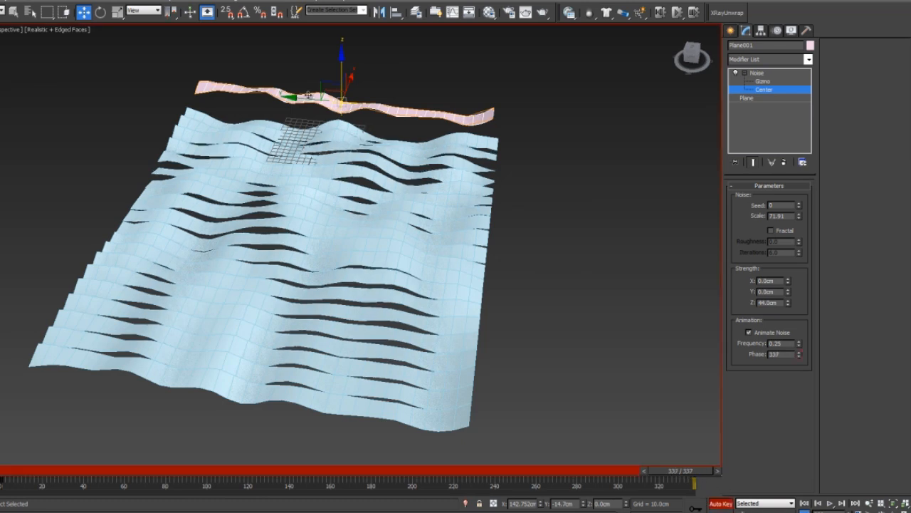
pyautogui.moveTo(299, 98); pyautogui.dragTo(644, 131)
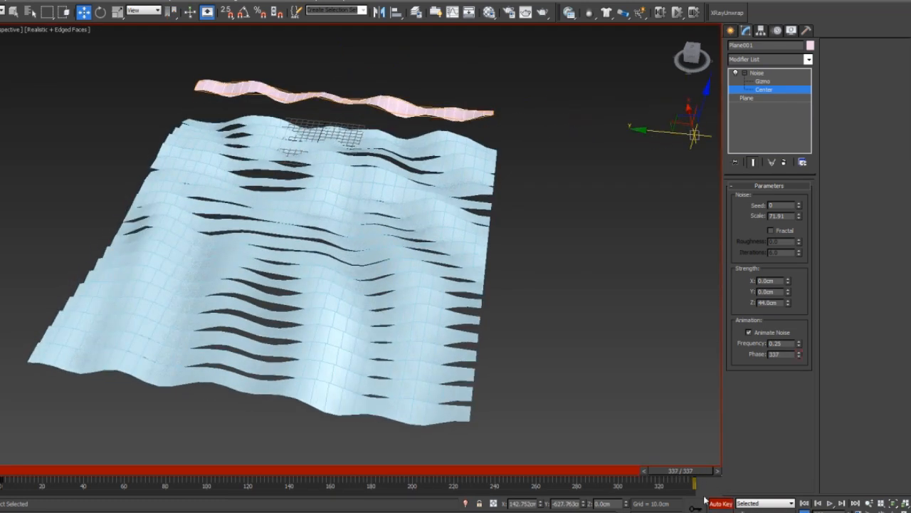
# Turn off Auto Key and scrub back to frame 231 to review the travelling noise.
pyautogui.click(720, 504)
pyautogui.moveTo(680, 470); pyautogui.dragTo(486, 435)
pyautogui.press('w')
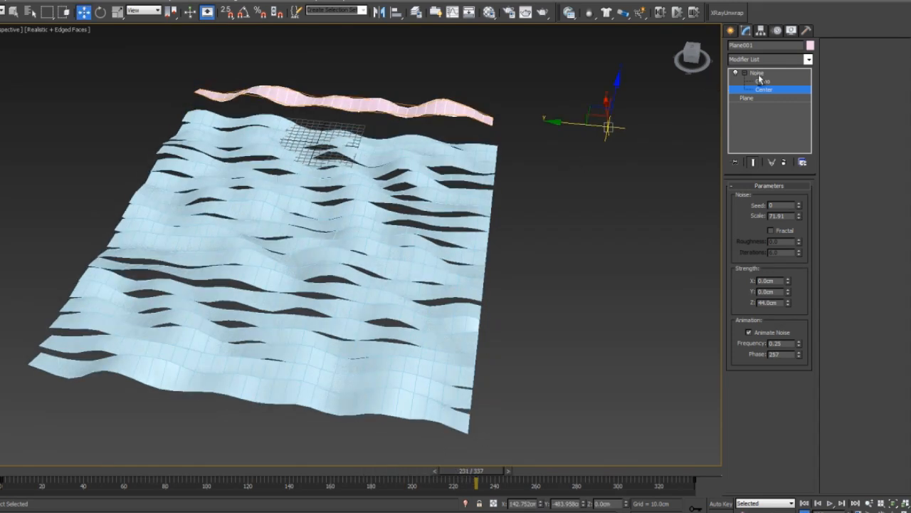
# Set the echoed strips' Y rotation offset to 492.9 so they twist progressively along the surface.
pyautogui.click(537, 235)
pyautogui.click(417, 264)
pyautogui.keyDown('alt'); pyautogui.moveTo(417, 264); pyautogui.dragTo(463, 218, button='middle'); pyautogui.keyUp('alt')
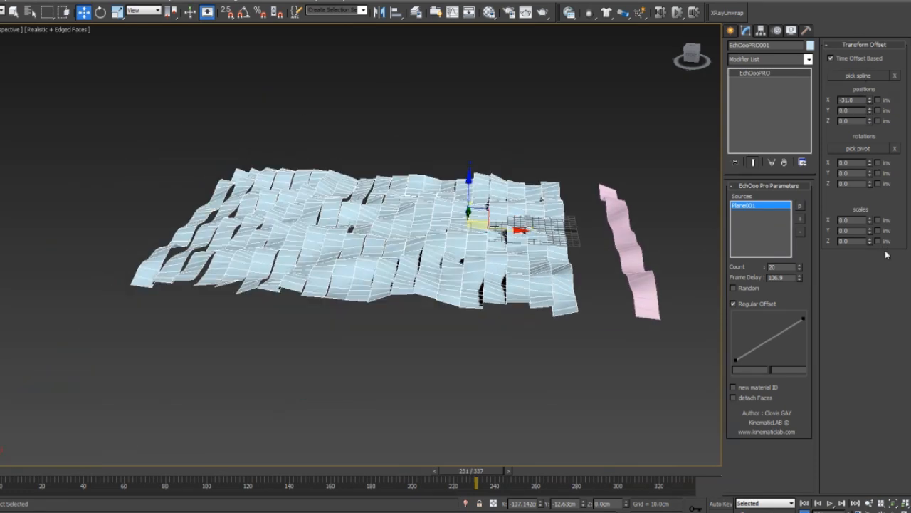
pyautogui.moveTo(859, 41); pyautogui.dragTo(692, 508)
pyautogui.rightClick(692, 507)
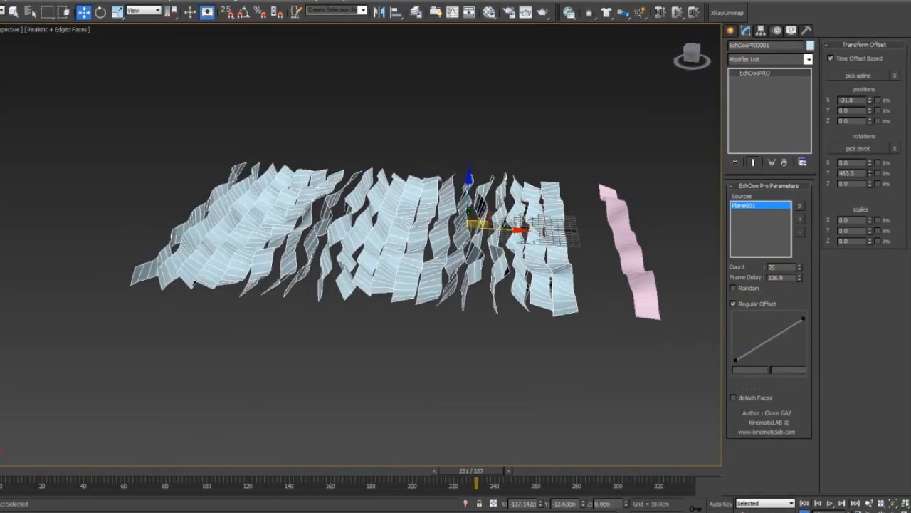
# Try rotating the source plane strip about its Y axis to test its influence on the echoed strips.
pyautogui.click(625, 233)
pyautogui.moveTo(622, 219); pyautogui.dragTo(566, 205, button='middle')
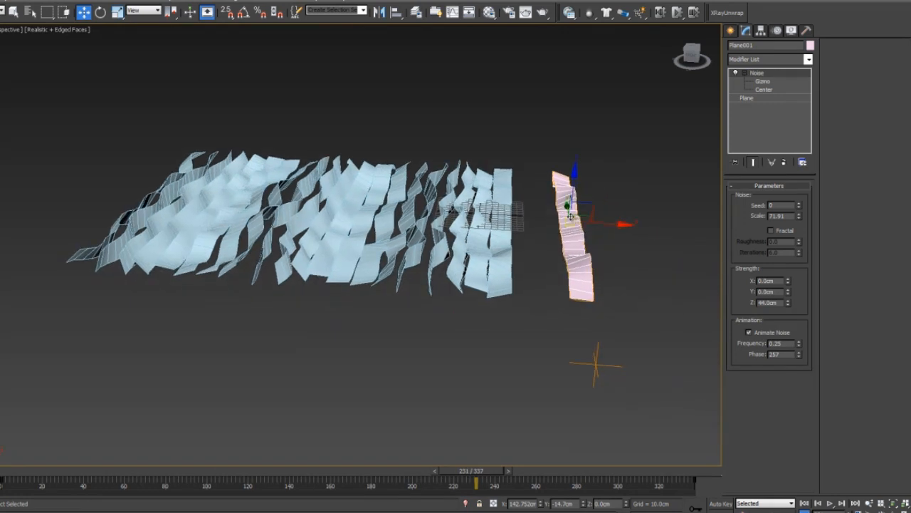
pyautogui.press('e')
pyautogui.moveTo(573, 181); pyautogui.dragTo(708, 192)
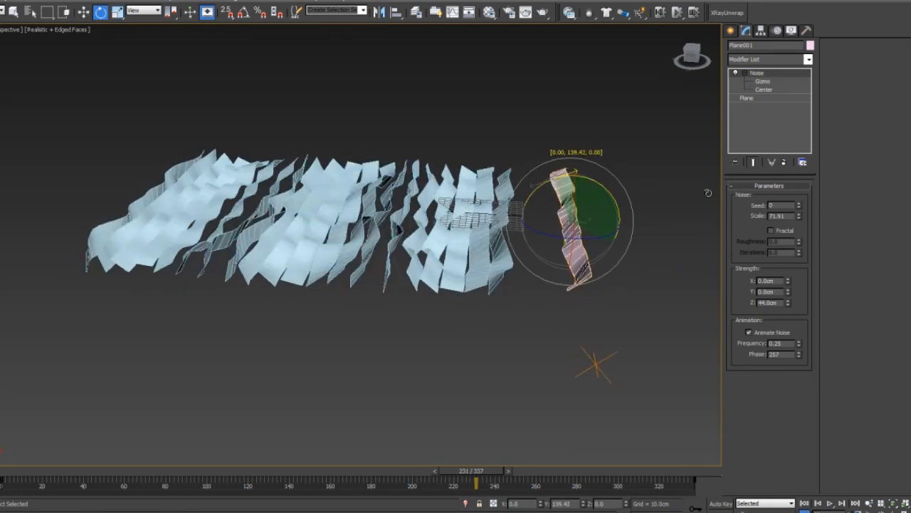
pyautogui.moveTo(778, 204); pyautogui.dragTo(910, 203)
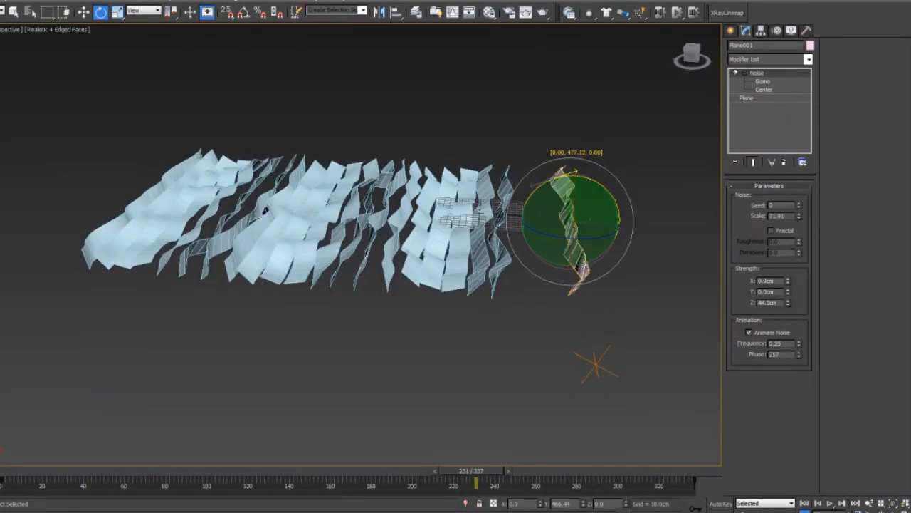
pyautogui.moveTo(844, 189); pyautogui.dragTo(551, 243)
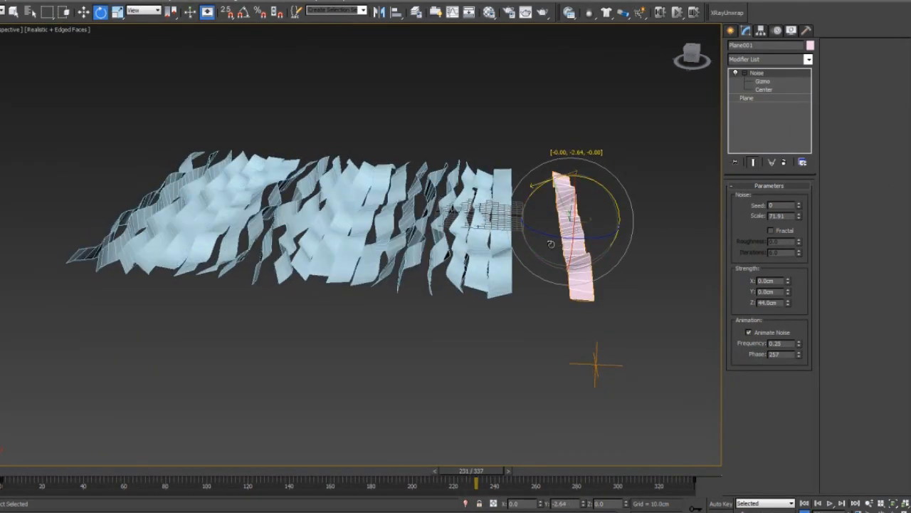
pyautogui.moveTo(342, 269); pyautogui.dragTo(481, 253)
pyautogui.moveTo(609, 243); pyautogui.dragTo(531, 241)
pyautogui.rightClick(530, 240)
# Return the timeline to frame 0 and delete the source strip together with its echo object.
pyautogui.click(333, 226)
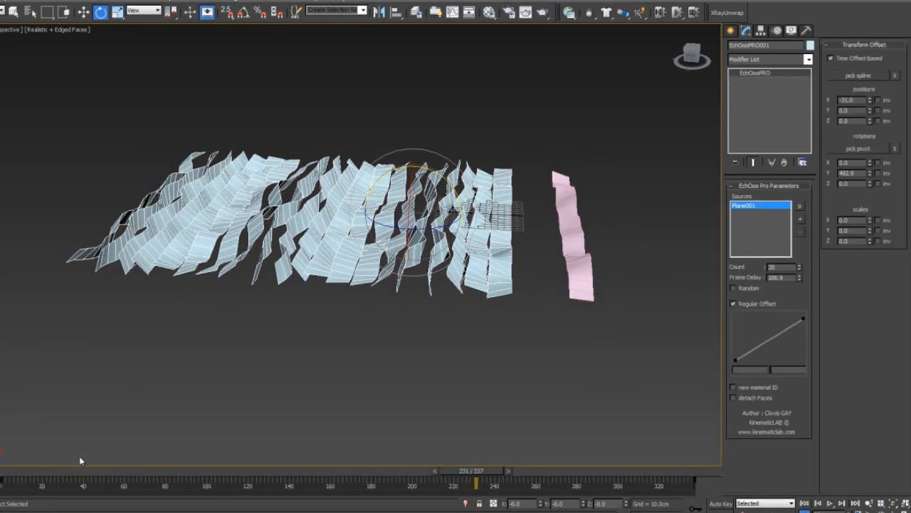
pyautogui.moveTo(476, 479); pyautogui.dragTo(3, 481)
pyautogui.press('e')
pyautogui.keyDown('alt'); pyautogui.moveTo(467, 415); pyautogui.dragTo(433, 415, button='middle'); pyautogui.keyUp('alt')
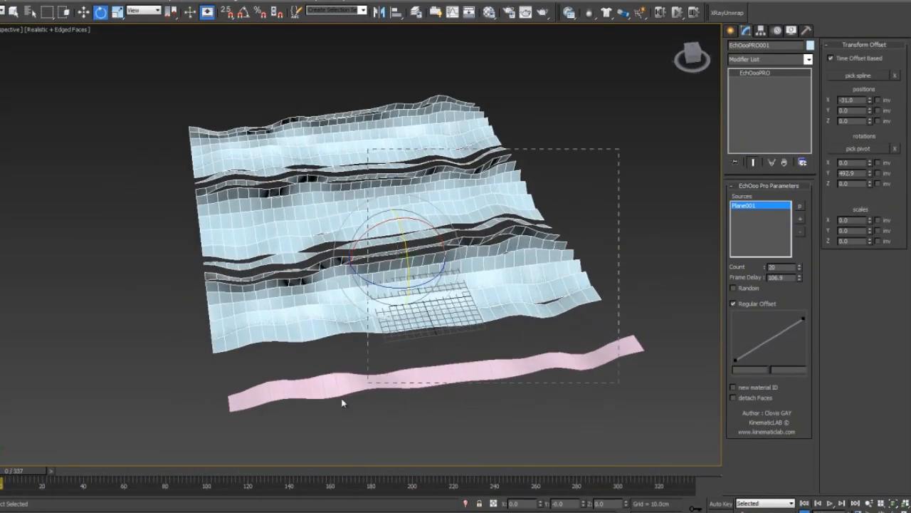
pyautogui.click(305, 417)
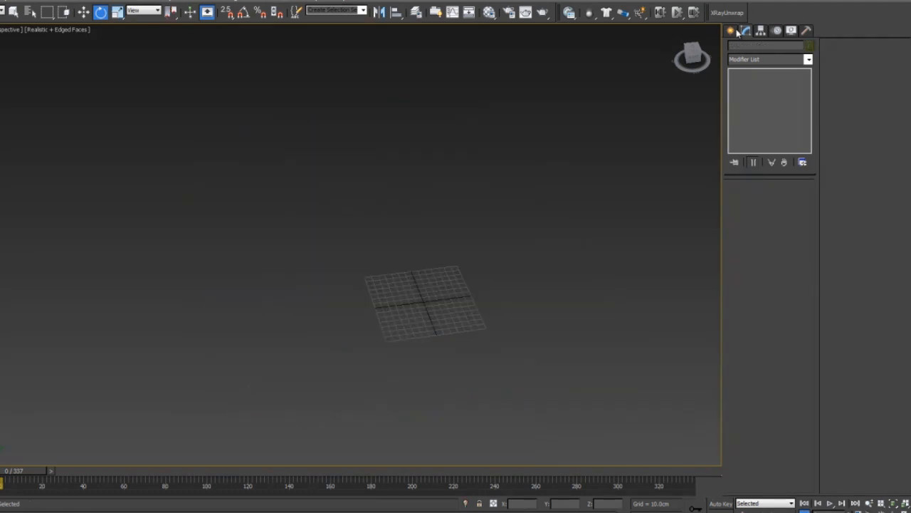
# Create a flat standard-primitive box about 54.8 cm wide and 6.2 cm high beside the grid.
pyautogui.click(731, 31)
pyautogui.click(741, 61)
pyautogui.click(744, 68)
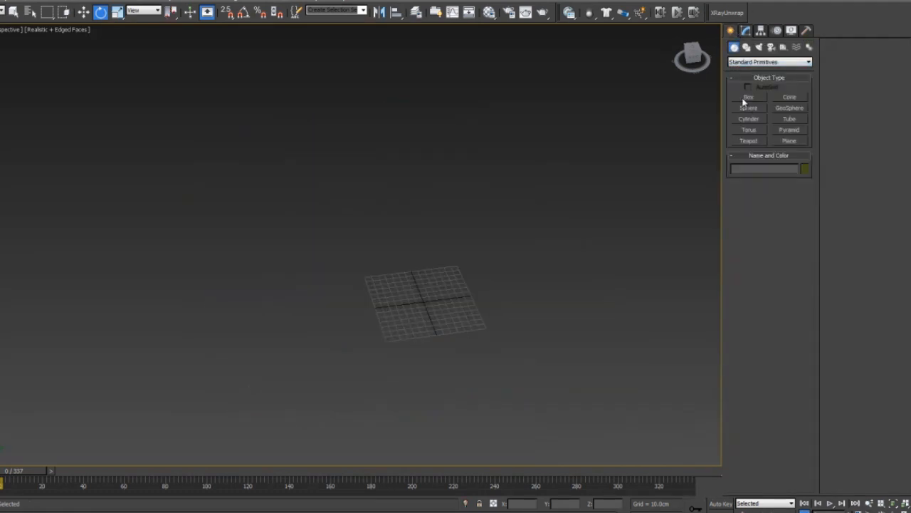
pyautogui.click(748, 97)
pyautogui.scroll(3, 235, 328)
pyautogui.moveTo(400, 219); pyautogui.dragTo(421, 230)
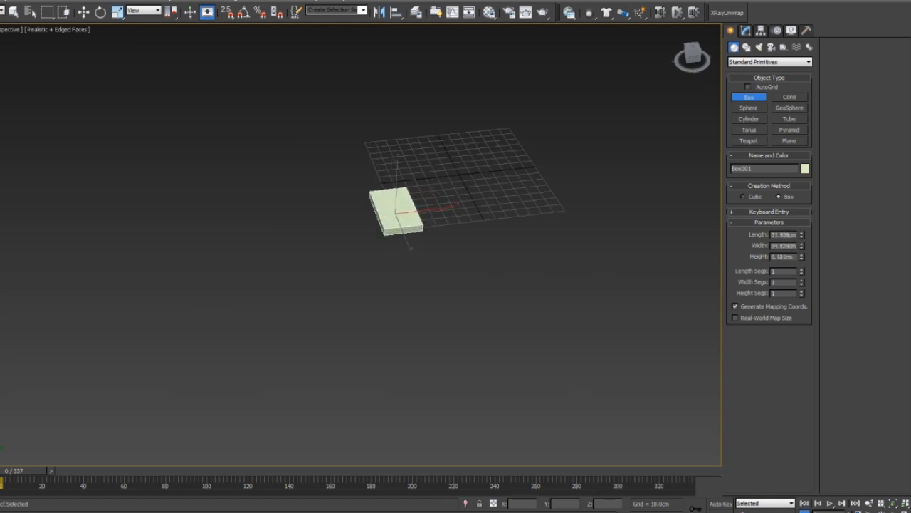
# Move only the box's pivot along X to its near edge, at about X 74.3 cm.
pyautogui.click(760, 30)
pyautogui.click(770, 97)
pyautogui.press('w')
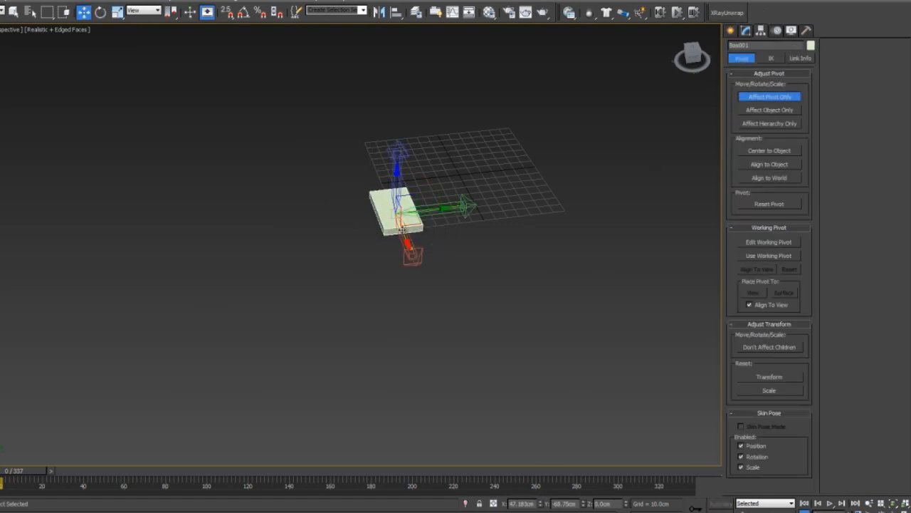
pyautogui.click(769, 96)
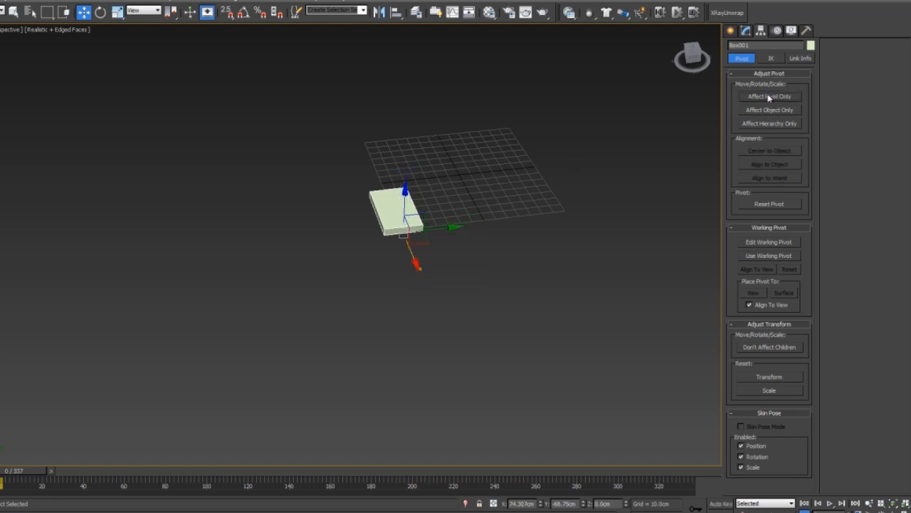
# Assign a Noise Rotation controller to the box's rotation track.
pyautogui.click(776, 32)
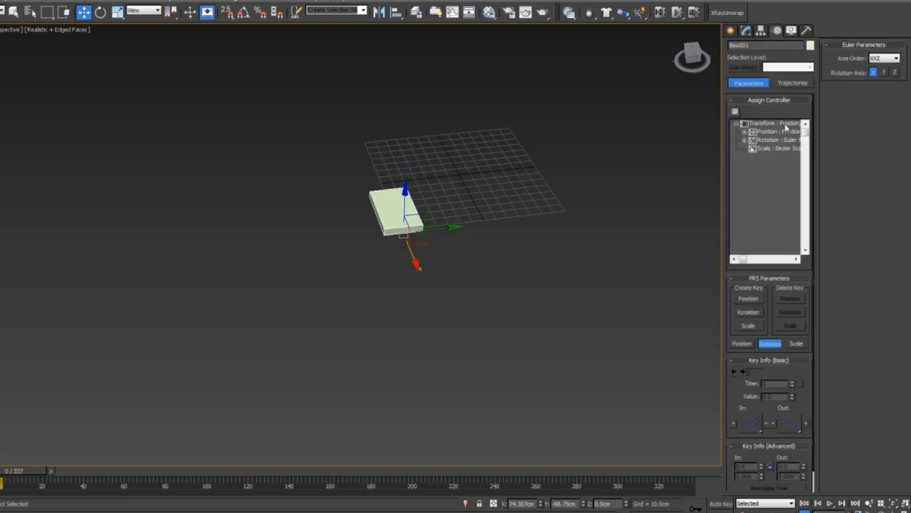
pyautogui.click(735, 113)
pyautogui.click(368, 200)
pyautogui.click(415, 344)
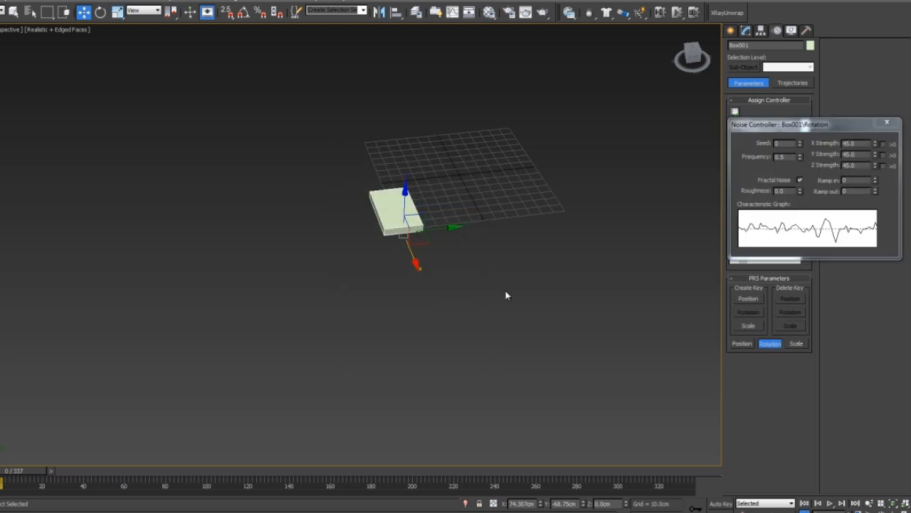
# Turn off Fractal Noise, set Frequency to 0.05, X and Z Strength to 0 and Y Strength to 180, and test the motion.
pyautogui.click(799, 180)
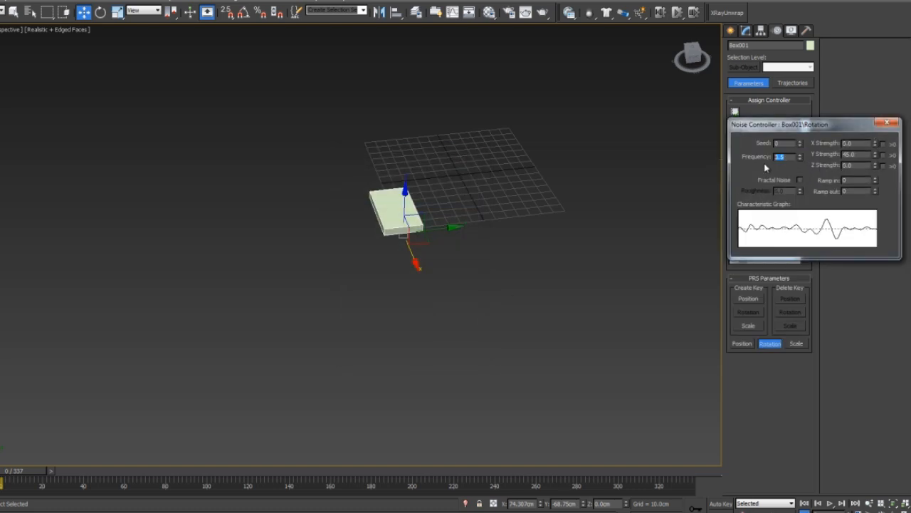
pyautogui.write('0.05')
pyautogui.press('Return')
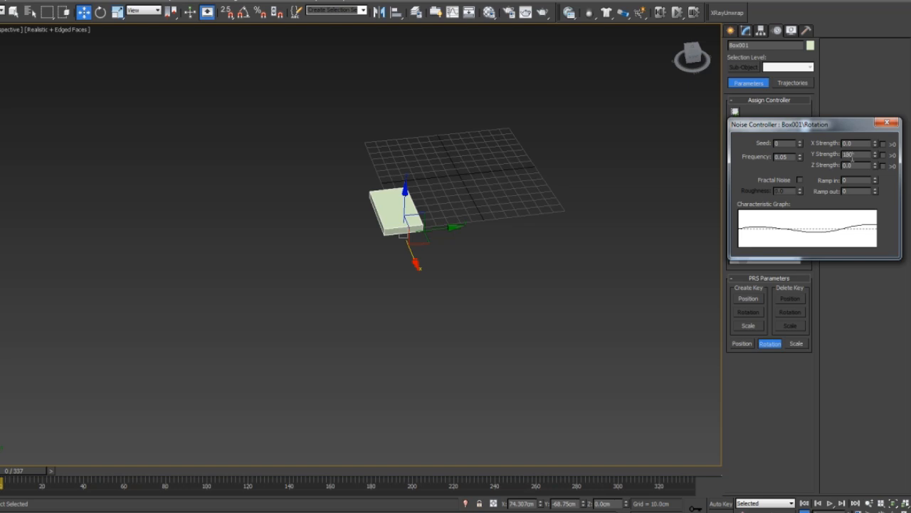
pyautogui.moveTo(24, 470); pyautogui.dragTo(8, 456)
pyautogui.press('w')
pyautogui.click(887, 122)
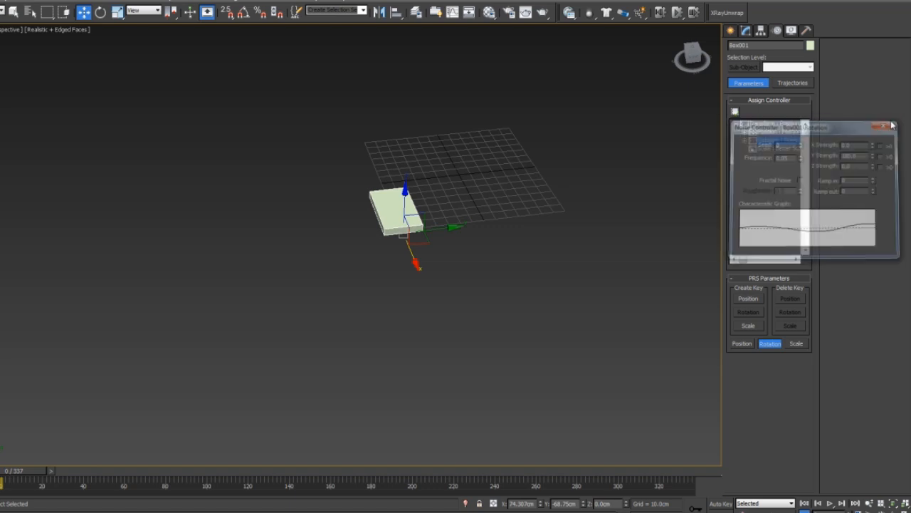
# Create an EchOooPRO object with the box as its source and move it to about X -118.5 cm, Y 82.6 cm.
pyautogui.click(730, 31)
pyautogui.click(769, 62)
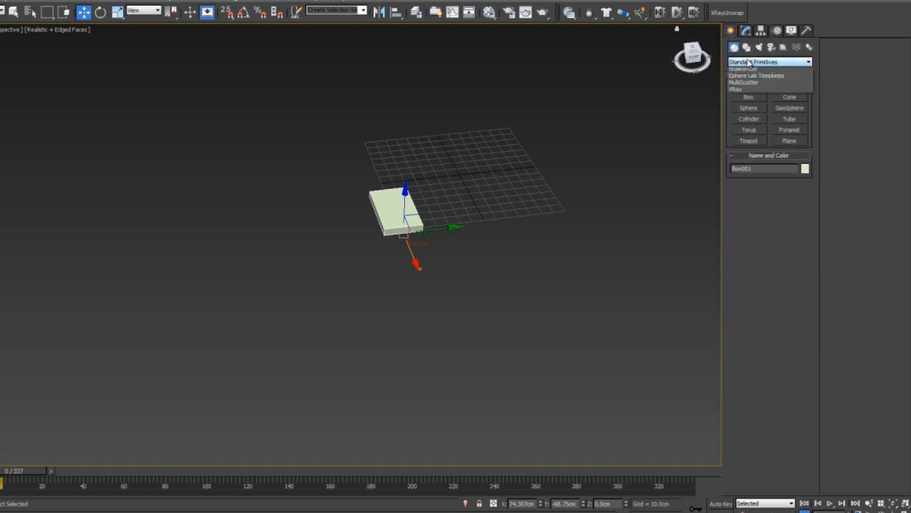
pyautogui.click(769, 193)
pyautogui.click(748, 96)
pyautogui.click(510, 185)
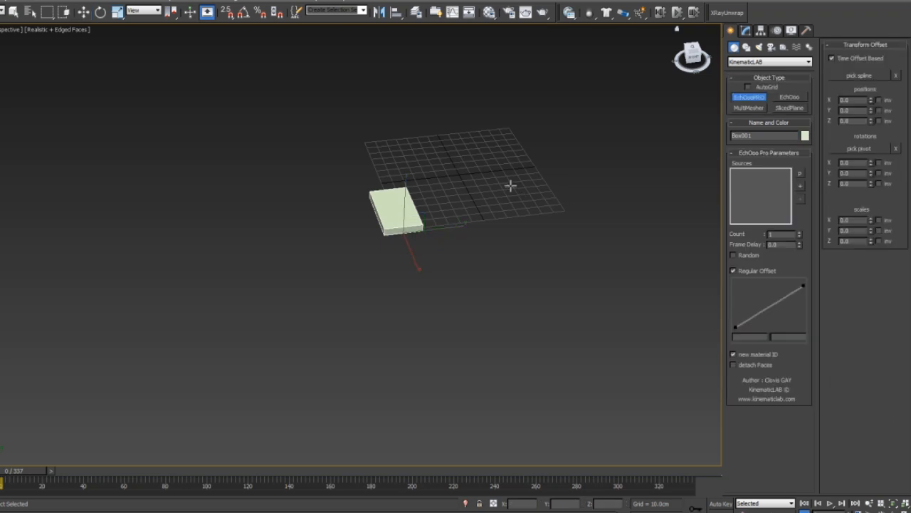
pyautogui.click(799, 174)
pyautogui.click(399, 205)
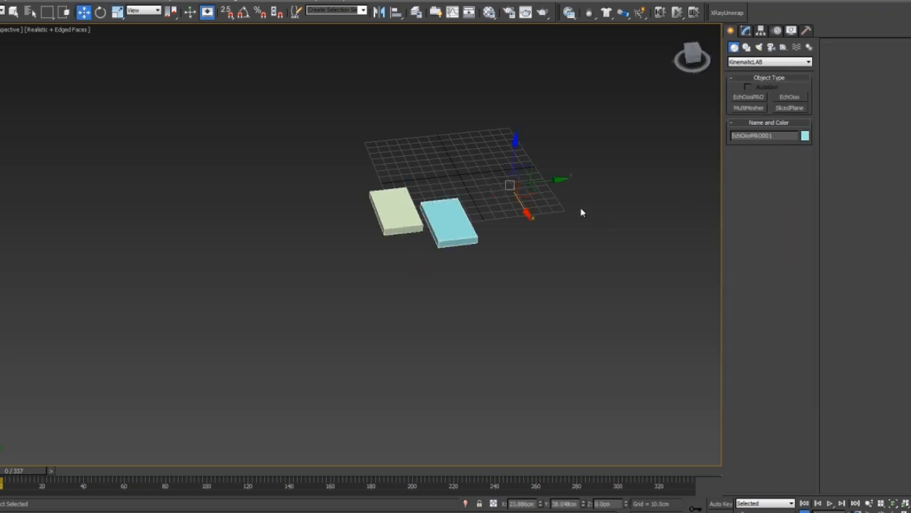
pyautogui.moveTo(528, 206); pyautogui.dragTo(524, 124)
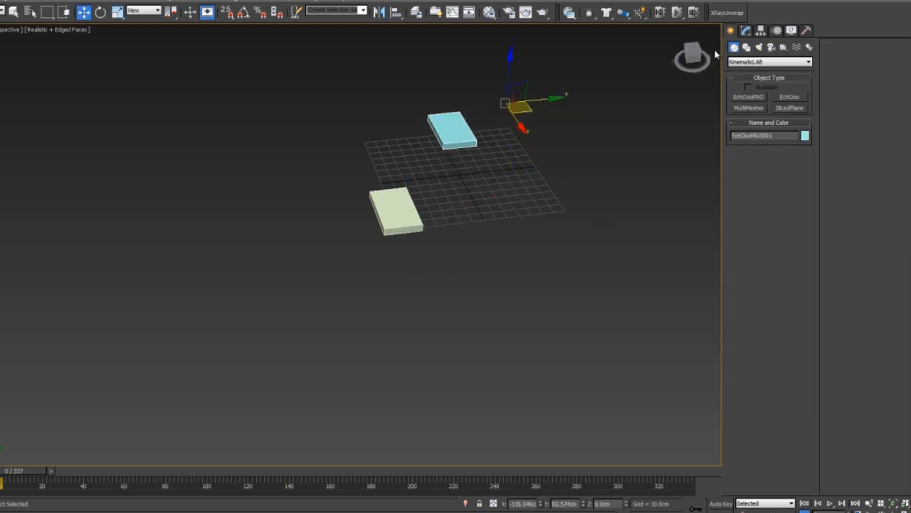
# Set the box echo's Count to 20 and its Y position offset to 31.8 to form a row.
pyautogui.click(745, 31)
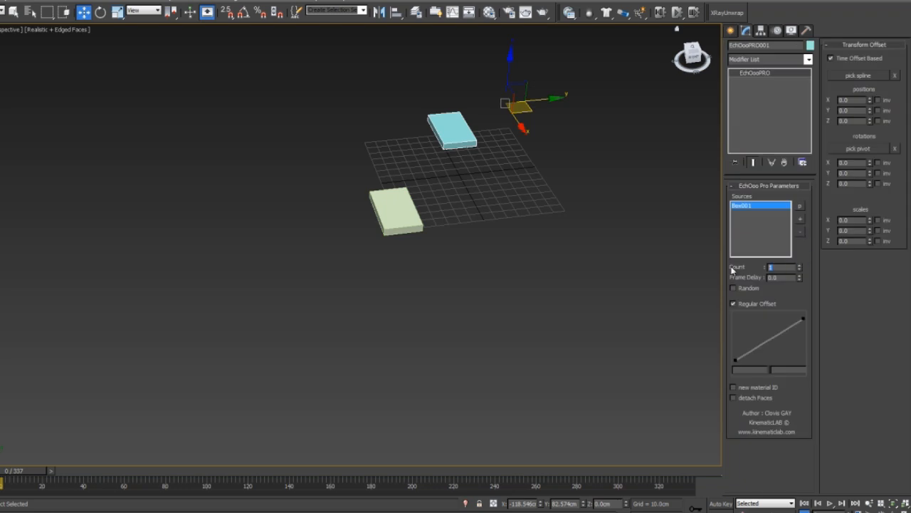
pyautogui.moveTo(481, 204); pyautogui.dragTo(280, 293, button='middle')
pyautogui.moveTo(870, 101); pyautogui.dragTo(858, 40)
pyautogui.rightClick(859, 42)
pyautogui.moveTo(870, 110); pyautogui.dragTo(865, 70)
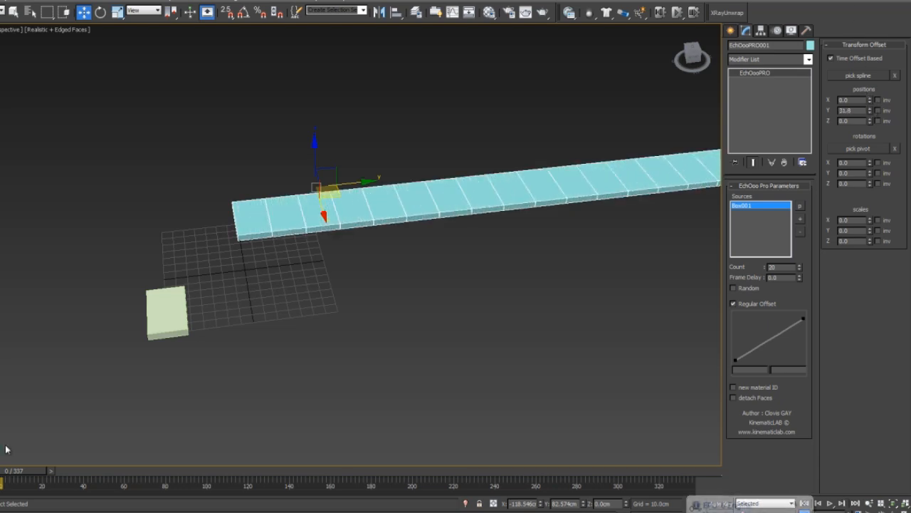
# Set the row's Frame Delay to 54.8 and scrub the animation to frame 227 to review the staggered rotation.
pyautogui.moveTo(20, 470); pyautogui.dragTo(213, 442)
pyautogui.keyDown('alt'); pyautogui.moveTo(213, 443); pyautogui.dragTo(335, 399, button='middle'); pyautogui.keyUp('alt')
pyautogui.moveTo(217, 467); pyautogui.dragTo(312, 467)
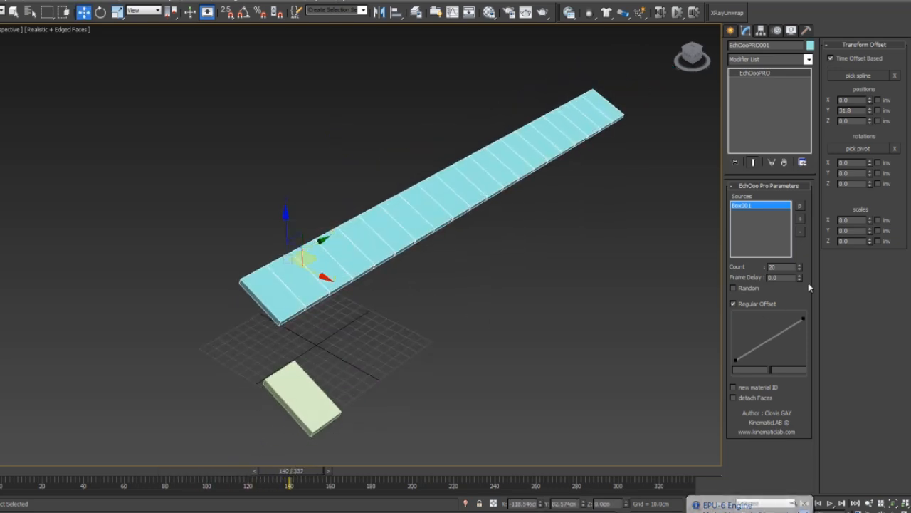
pyautogui.moveTo(800, 277); pyautogui.dragTo(805, 2)
pyautogui.moveTo(14, 474); pyautogui.dragTo(468, 449)
pyautogui.press('w')
# Move the row of echoed boxes along X to about -15.8 cm.
pyautogui.keyDown('alt'); pyautogui.moveTo(372, 350); pyautogui.dragTo(462, 308, button='middle'); pyautogui.keyUp('alt')
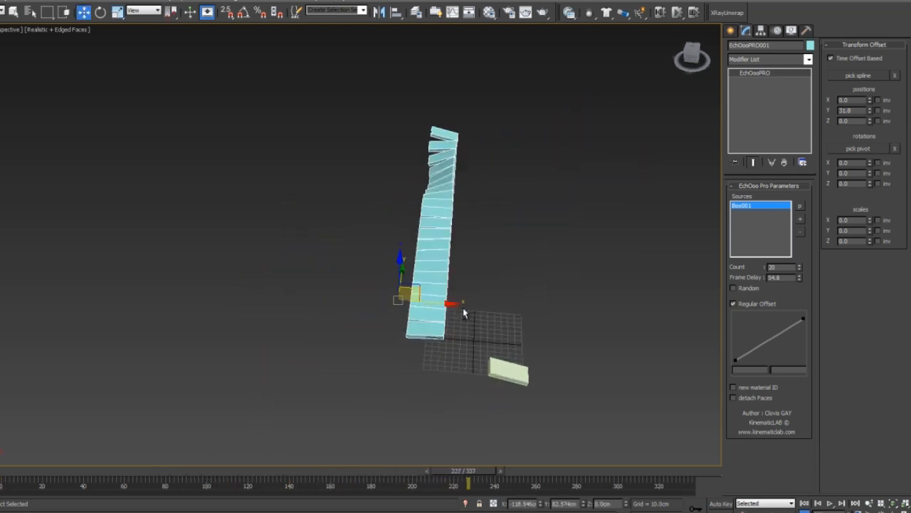
pyautogui.moveTo(462, 311); pyautogui.dragTo(502, 301)
pyautogui.keyDown('alt'); pyautogui.moveTo(522, 100); pyautogui.dragTo(415, 306, button='middle'); pyautogui.keyUp('alt')
pyautogui.keyDown('alt'); pyautogui.moveTo(421, 386); pyautogui.dragTo(490, 306, button='middle'); pyautogui.keyUp('alt')
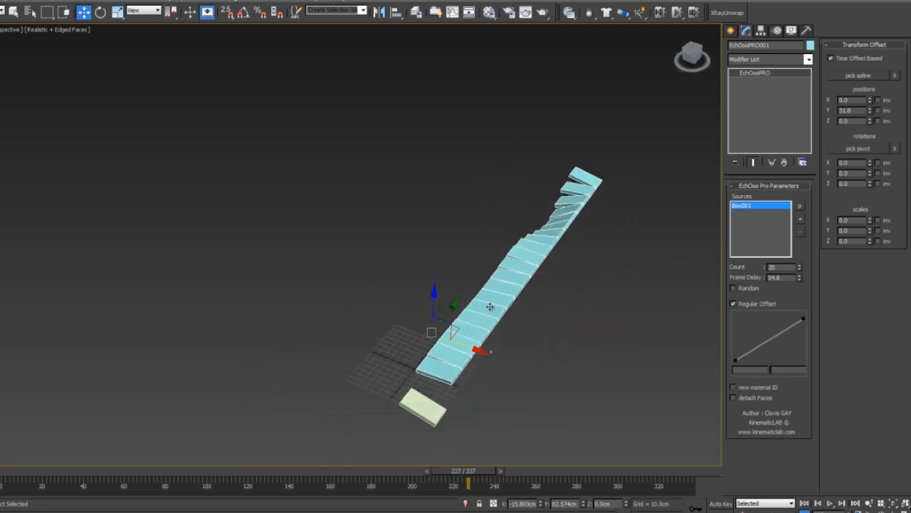
# Create a second EchOooPRO object beside the grid, using the row of echoed boxes as its source.
pyautogui.click(729, 30)
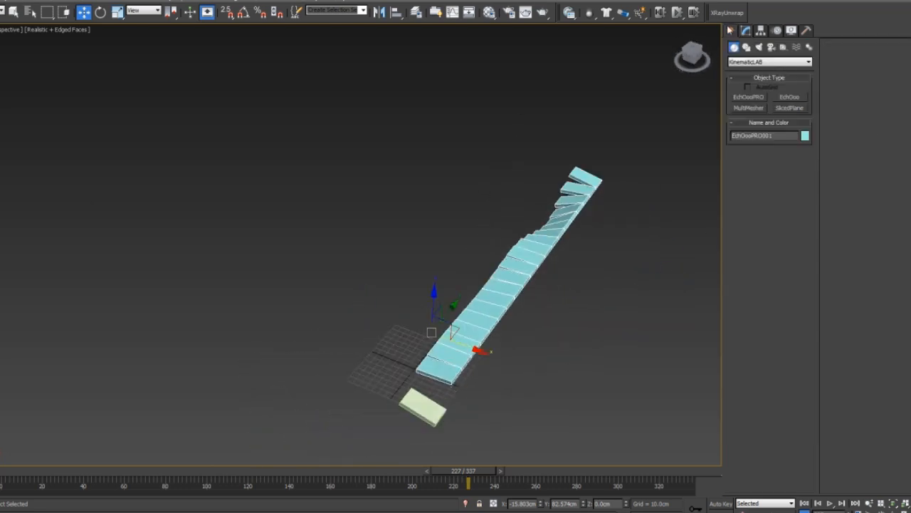
pyautogui.click(747, 99)
pyautogui.click(289, 359)
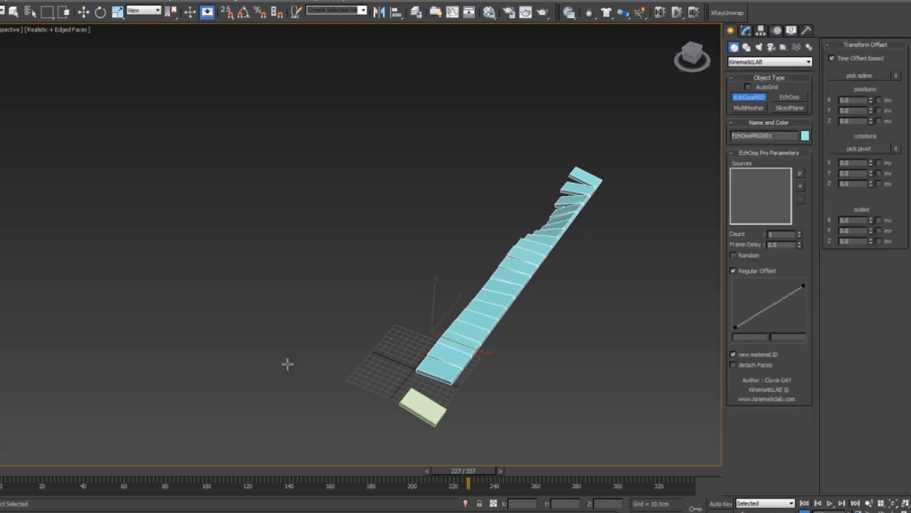
pyautogui.click(799, 175)
pyautogui.click(490, 321)
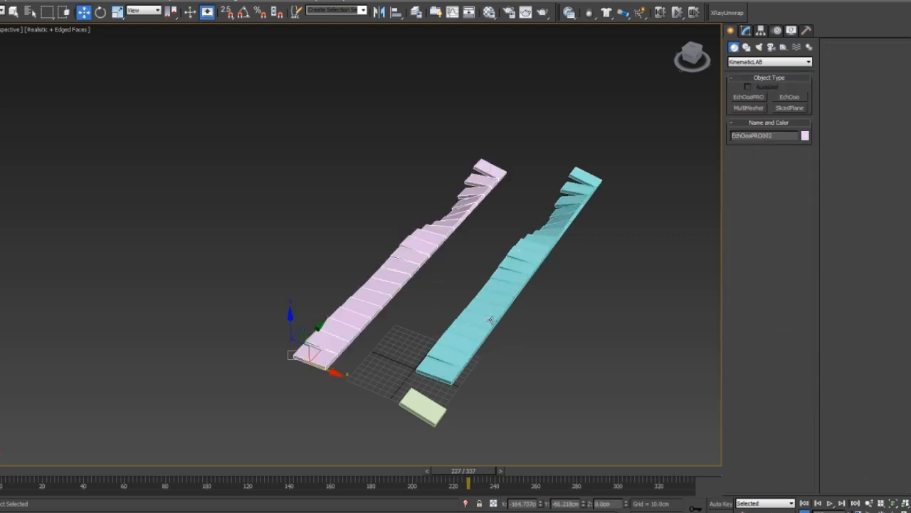
# Set the second echo object's Count to 15 and its X position offset to -54.6 to build a tiled field.
pyautogui.click(750, 32)
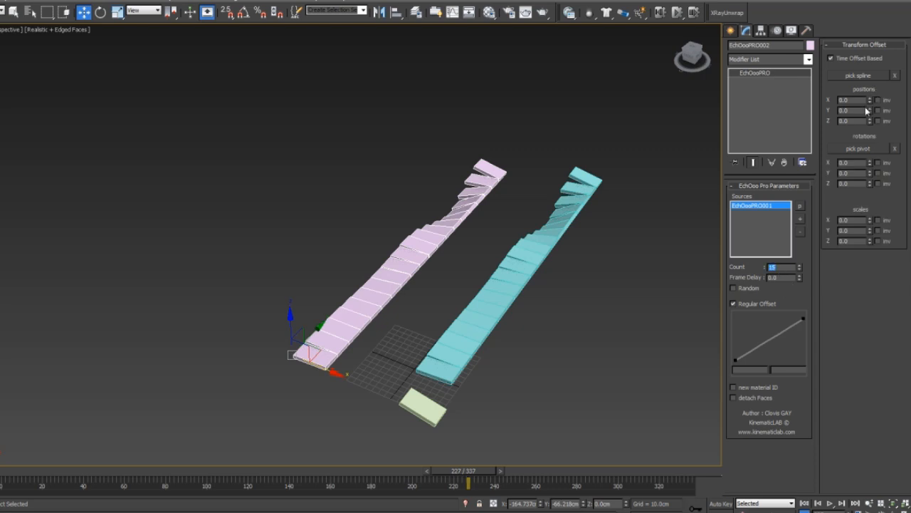
pyautogui.moveTo(868, 102); pyautogui.dragTo(883, 374)
pyautogui.keyDown('alt'); pyautogui.moveTo(525, 309); pyautogui.dragTo(497, 314, button='middle'); pyautogui.keyUp('alt')
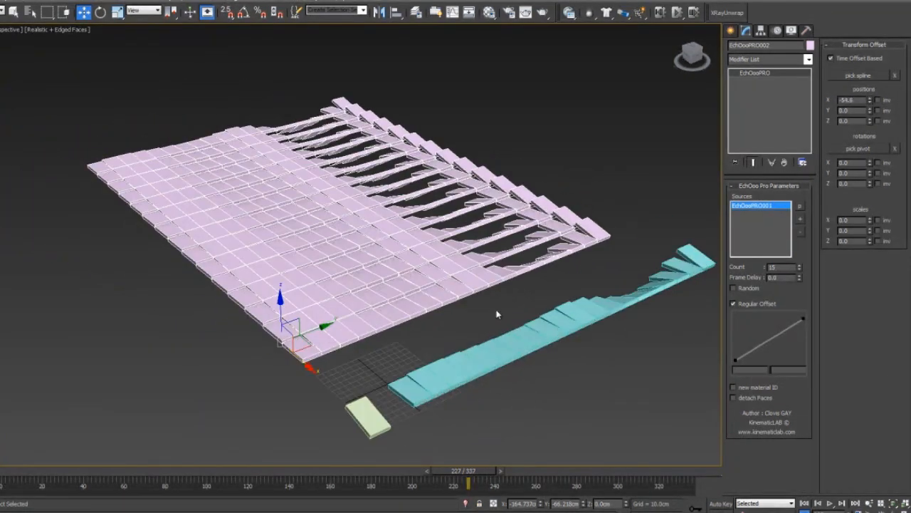
# Set the tiled field's Frame Delay to 78.5 and scrub to frame 238 to review the rippling tiles.
pyautogui.click(511, 344)
pyautogui.keyDown('alt'); pyautogui.moveTo(490, 278); pyautogui.dragTo(484, 248, button='middle'); pyautogui.keyUp('alt')
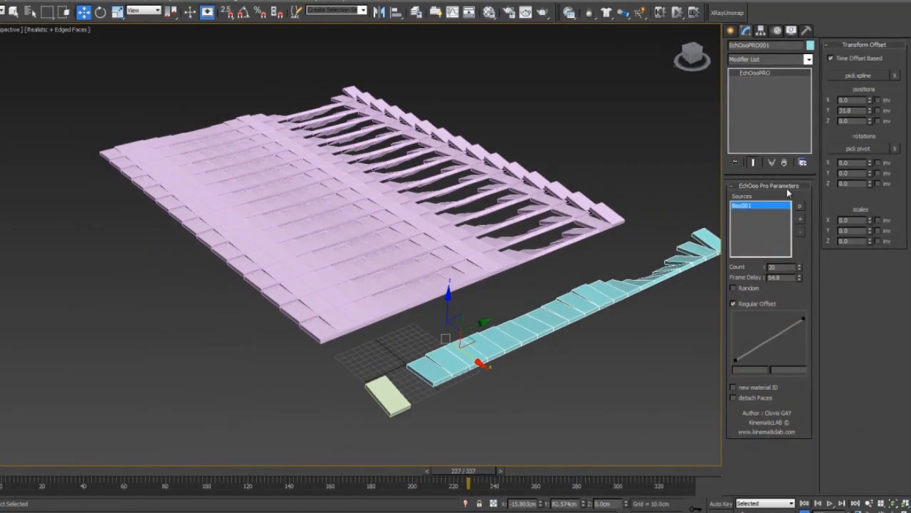
pyautogui.click(556, 225)
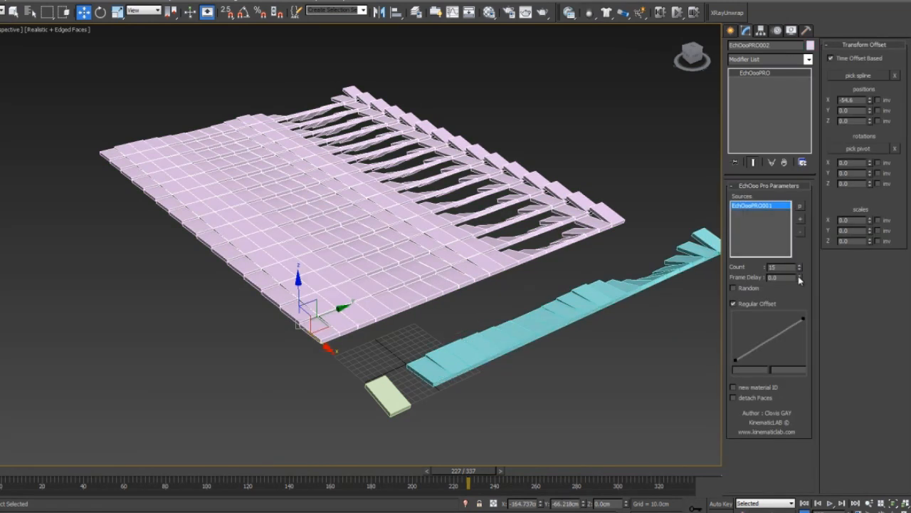
pyautogui.moveTo(795, 222); pyautogui.dragTo(633, 392)
pyautogui.keyDown('alt'); pyautogui.moveTo(374, 326); pyautogui.dragTo(413, 329, button='middle'); pyautogui.keyUp('alt')
pyautogui.moveTo(70, 475); pyautogui.dragTo(512, 468)
pyautogui.keyDown('alt'); pyautogui.moveTo(588, 150); pyautogui.dragTo(581, 183, button='middle'); pyautogui.keyUp('alt')
pyautogui.scroll(-4, 529, 211)
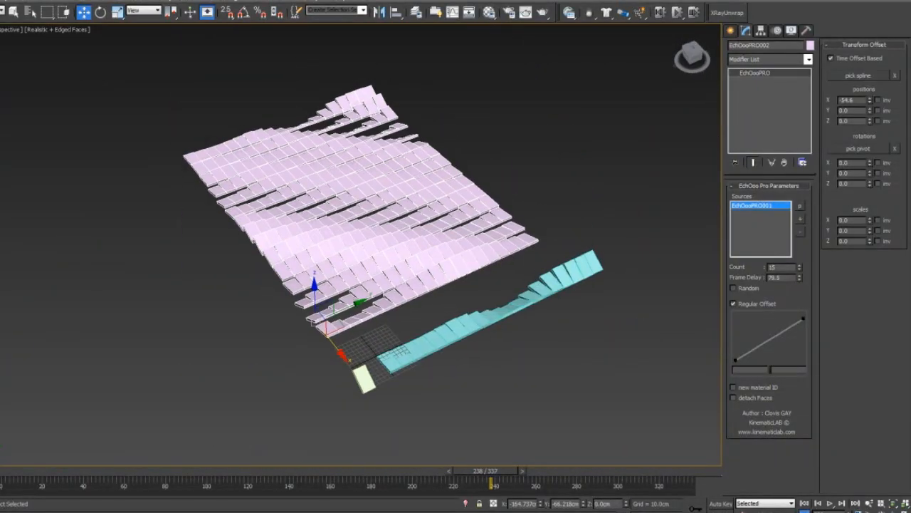